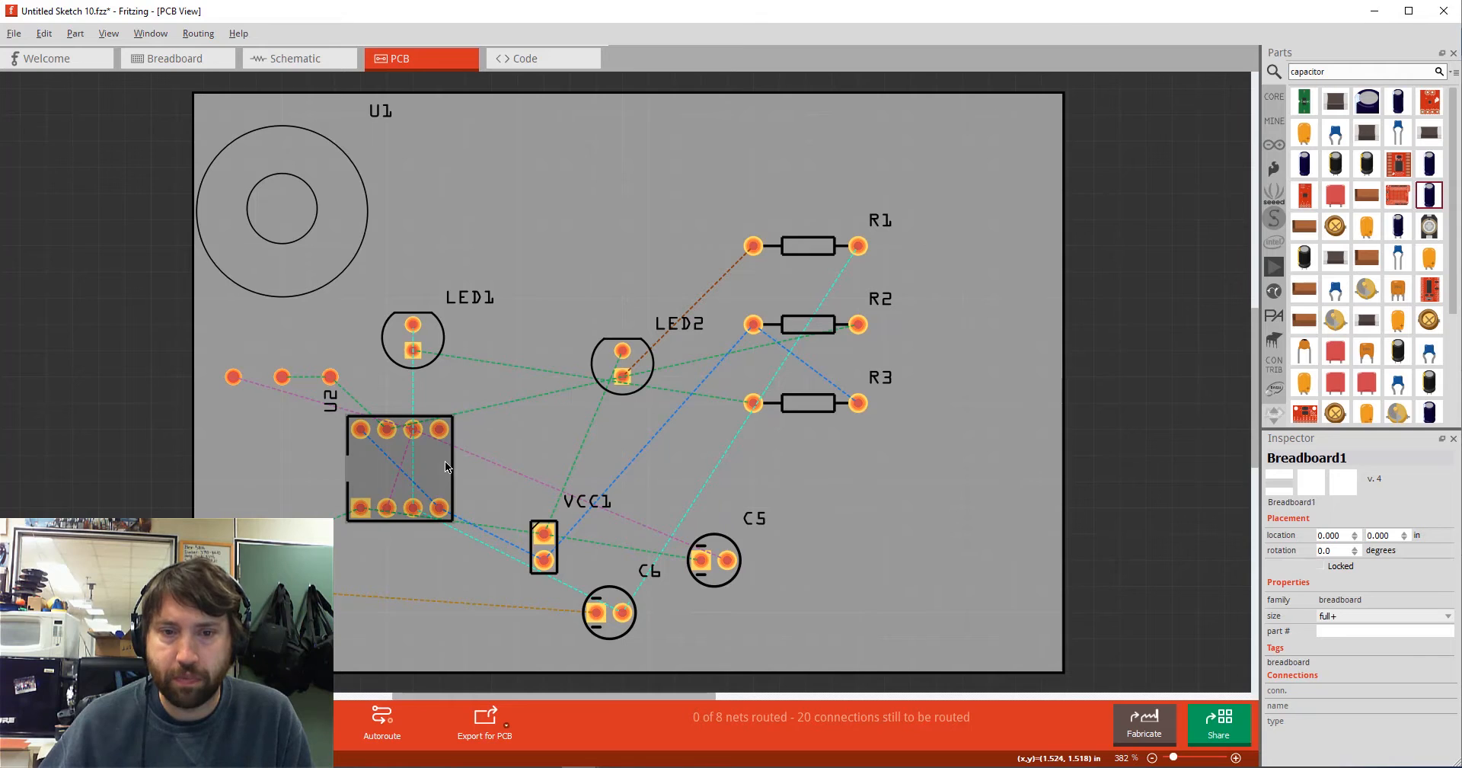
# - Shift LED1 and R2 about 0.1 in right, and R3 about 0.1 in down and left
pyautogui.moveTo(349, 251)
pyautogui.mouseDown()
pyautogui.moveTo(336, 250)
pyautogui.moveTo(351, 254)
pyautogui.mouseUp()
pyautogui.hotkey('ctrl', 'z')
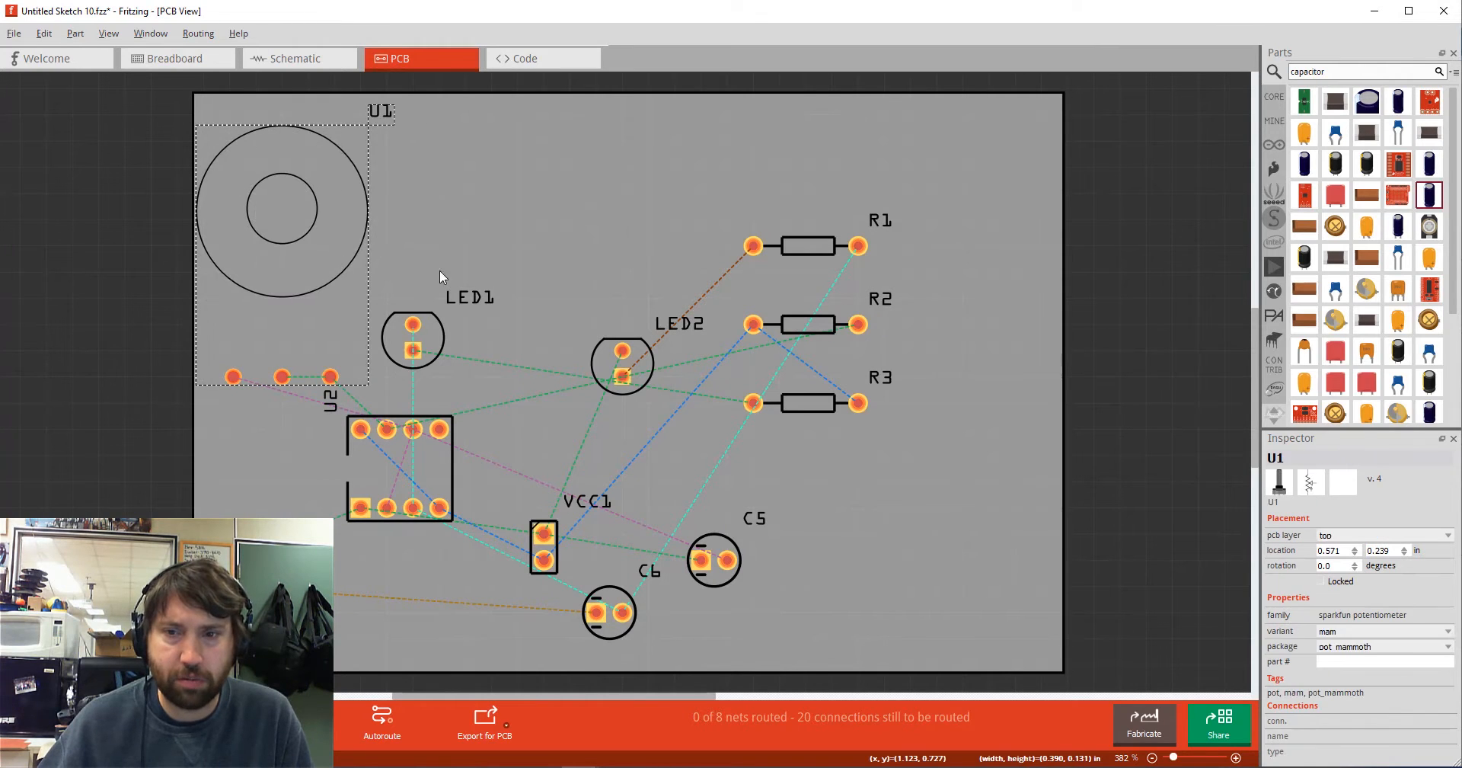
pyautogui.moveTo(433, 351); pyautogui.dragTo(458, 332)
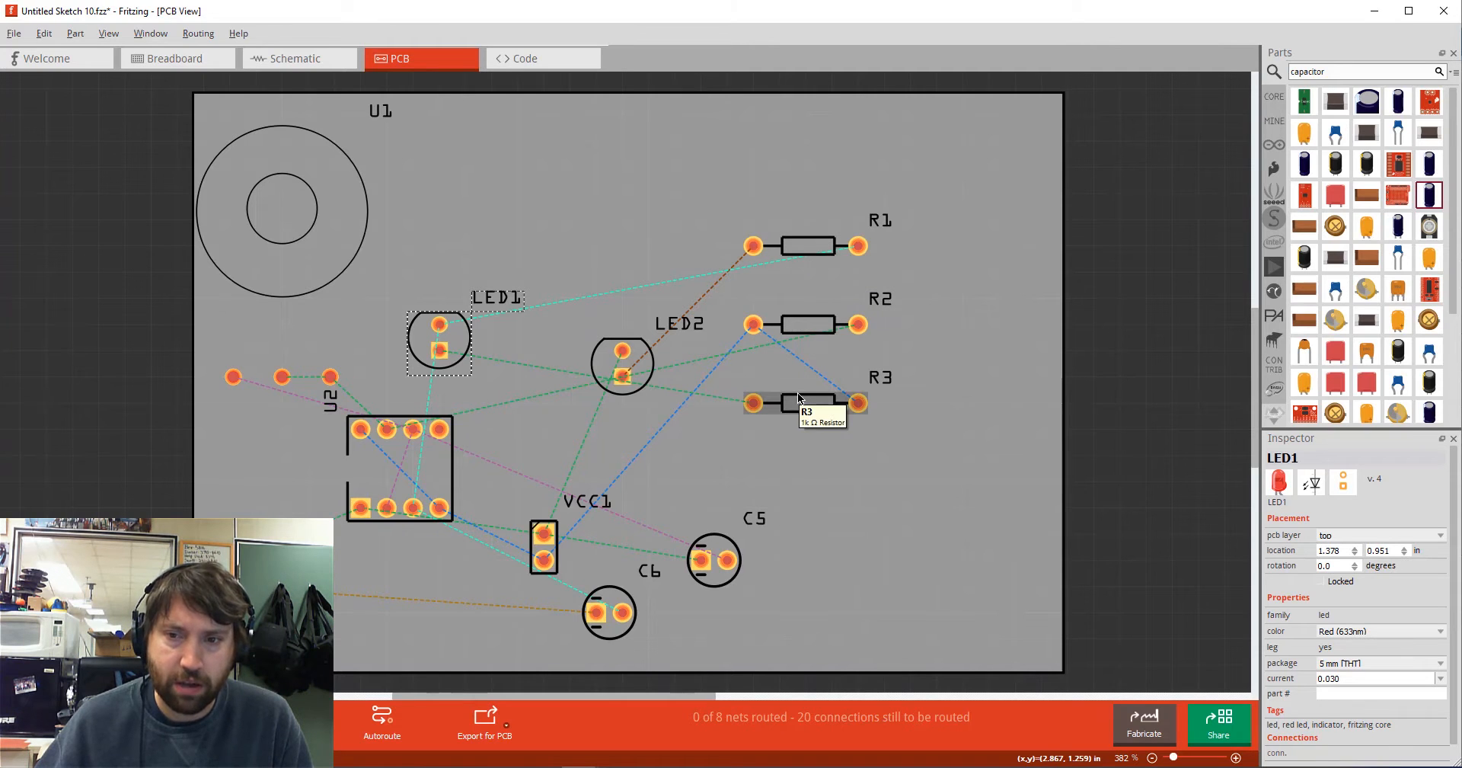
pyautogui.moveTo(798, 406)
pyautogui.mouseDown()
pyautogui.moveTo(792, 485)
pyautogui.moveTo(786, 424)
pyautogui.mouseUp()
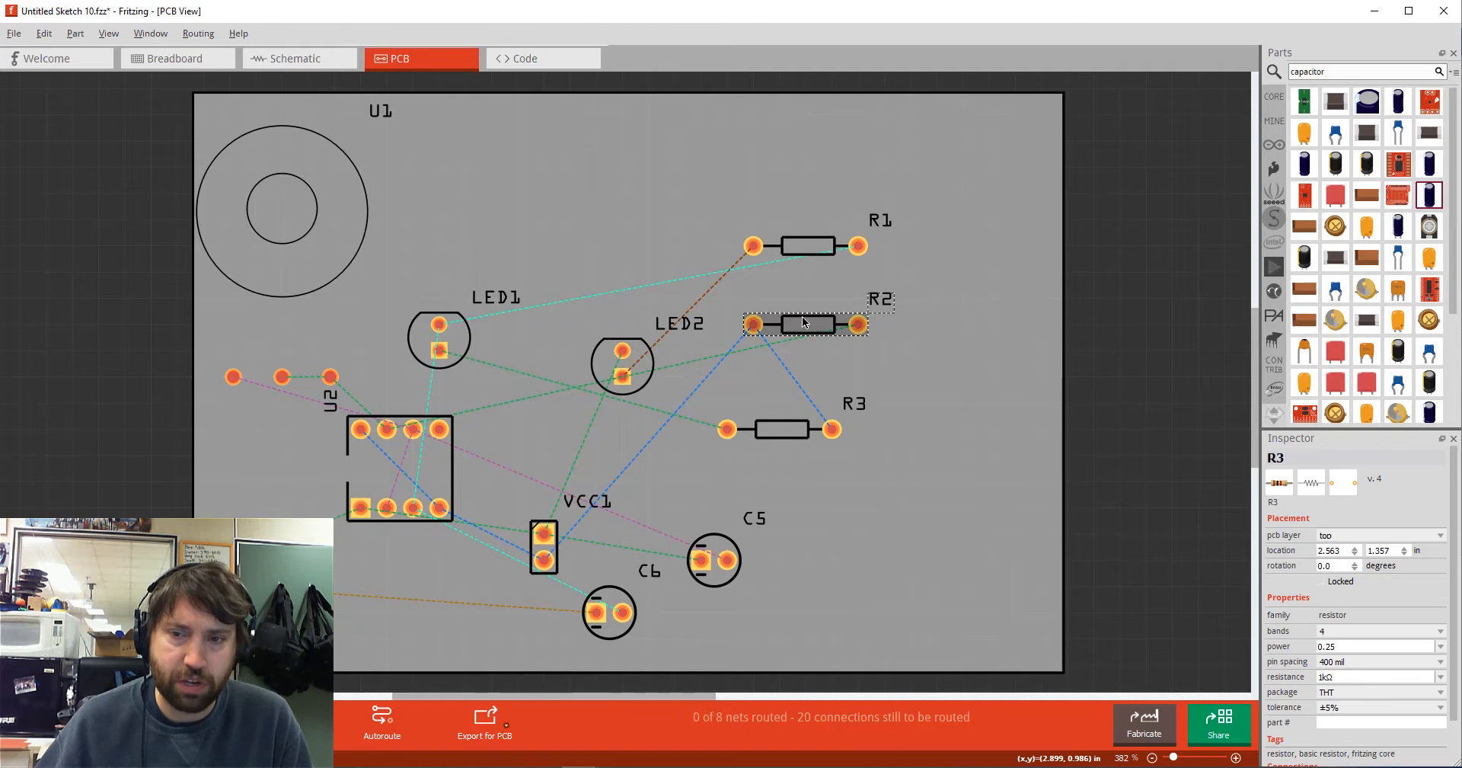
pyautogui.moveTo(798, 326); pyautogui.dragTo(824, 326)
# - Move resistor R1 above LED2 and rotate it to 180 degrees
pyautogui.moveTo(809, 253); pyautogui.dragTo(654, 235)
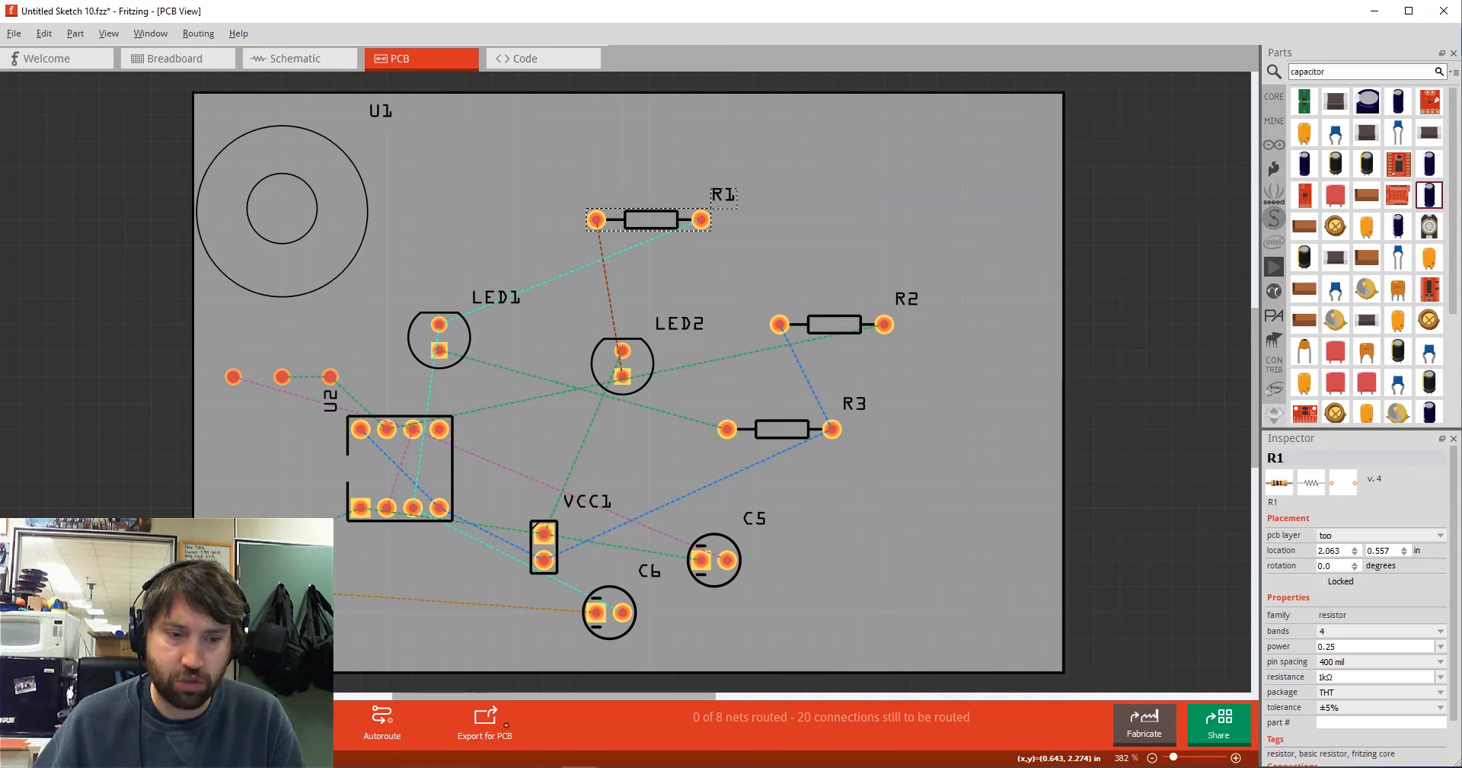
pyautogui.press(']')
pyautogui.press(']')
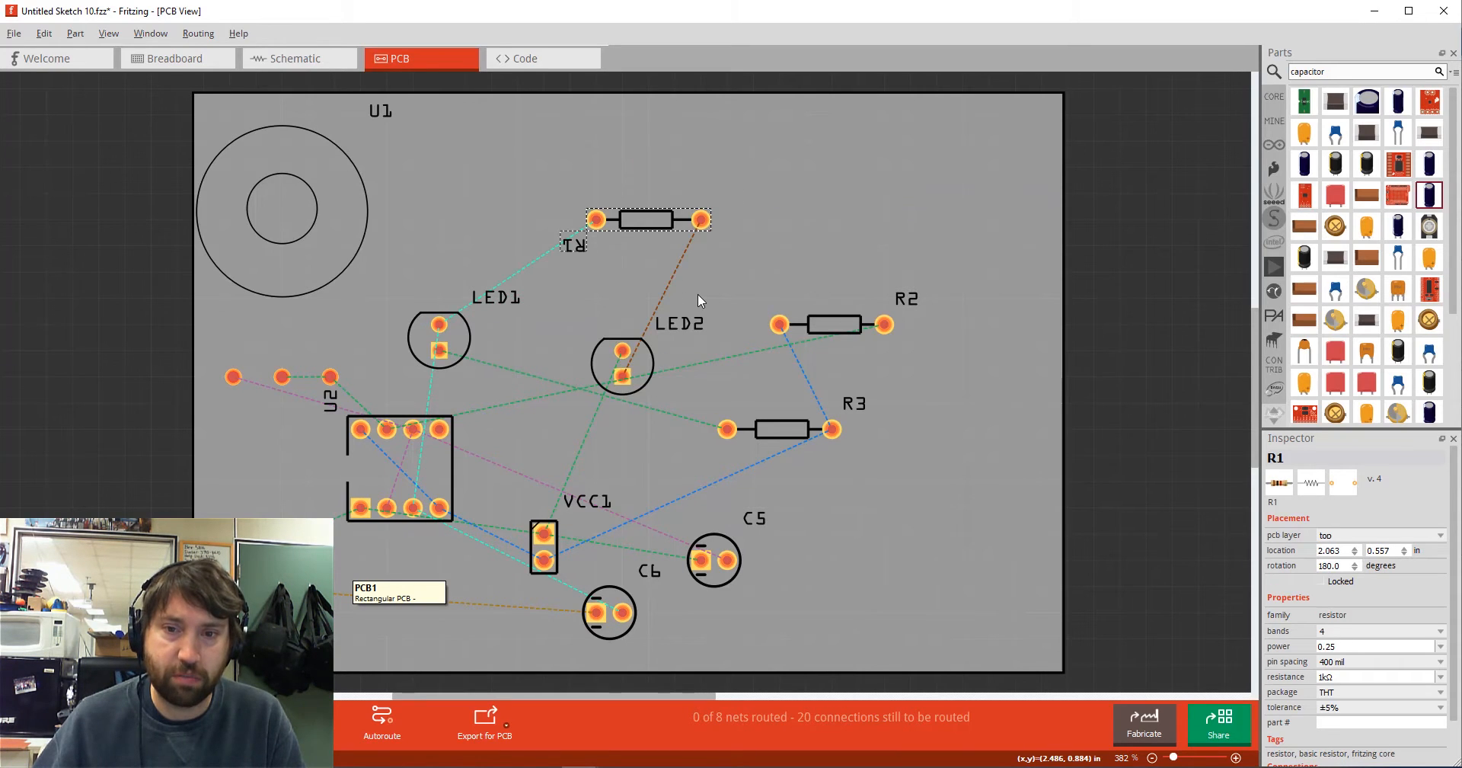
pyautogui.press('[')
pyautogui.press('[')
pyautogui.press(']')
pyautogui.press(']')
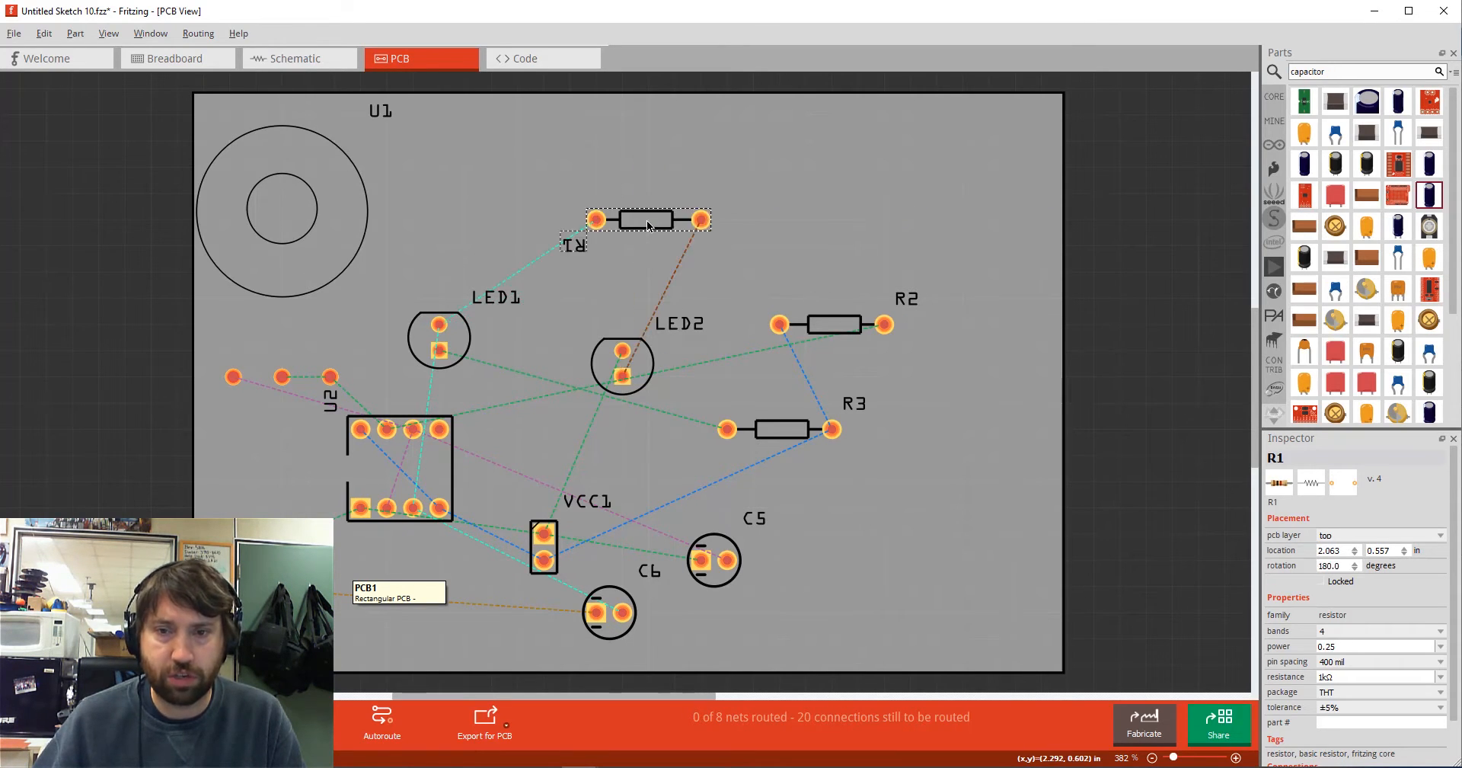
# - Move LED2 to about 2.578, 0.651 in beside R2, and place R1 at about 2.063, 1.457 in between U2 and R3
pyautogui.moveTo(644, 361); pyautogui.dragTo(776, 257)
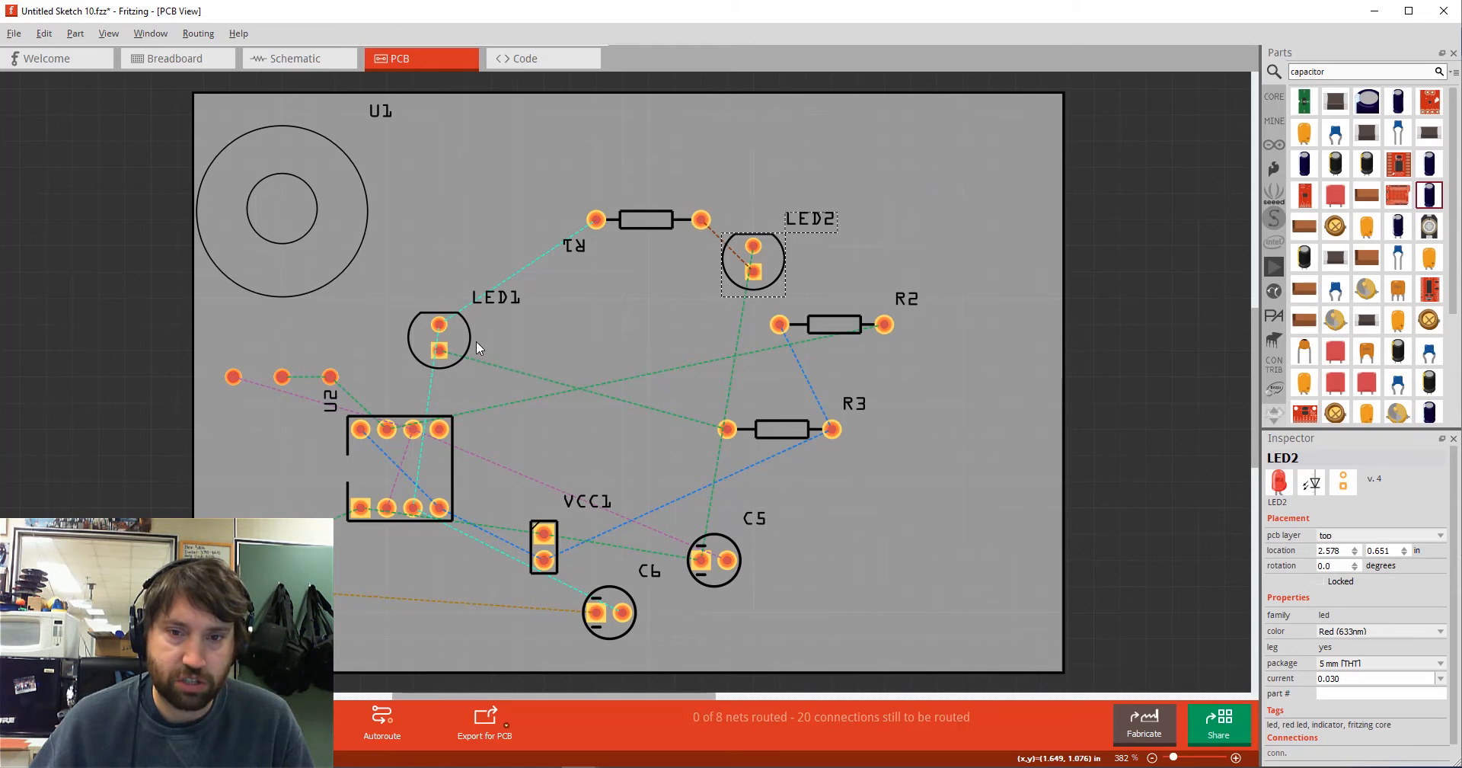
pyautogui.moveTo(670, 232); pyautogui.dragTo(625, 433)
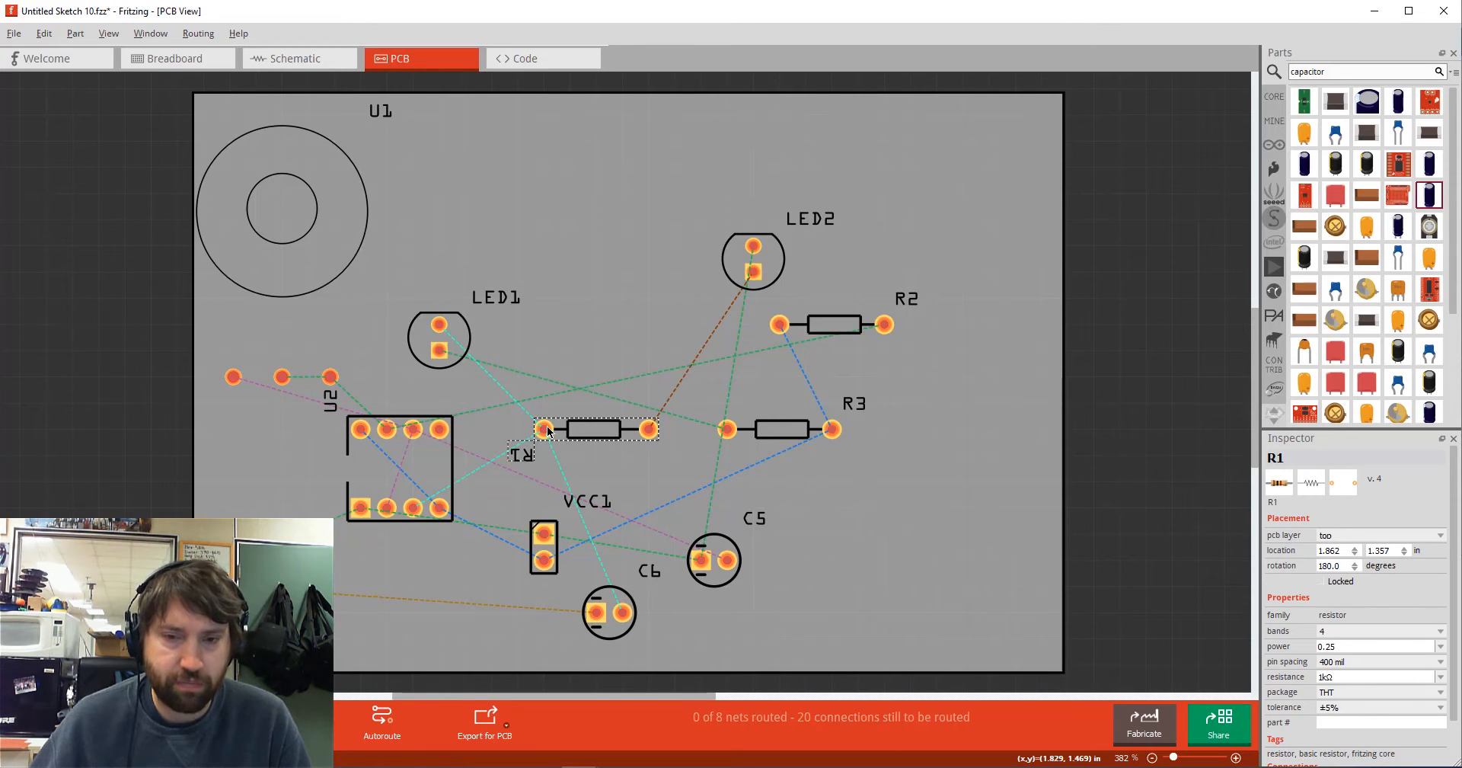
pyautogui.moveTo(600, 430); pyautogui.dragTo(551, 228)
pyautogui.click(1111, 352)
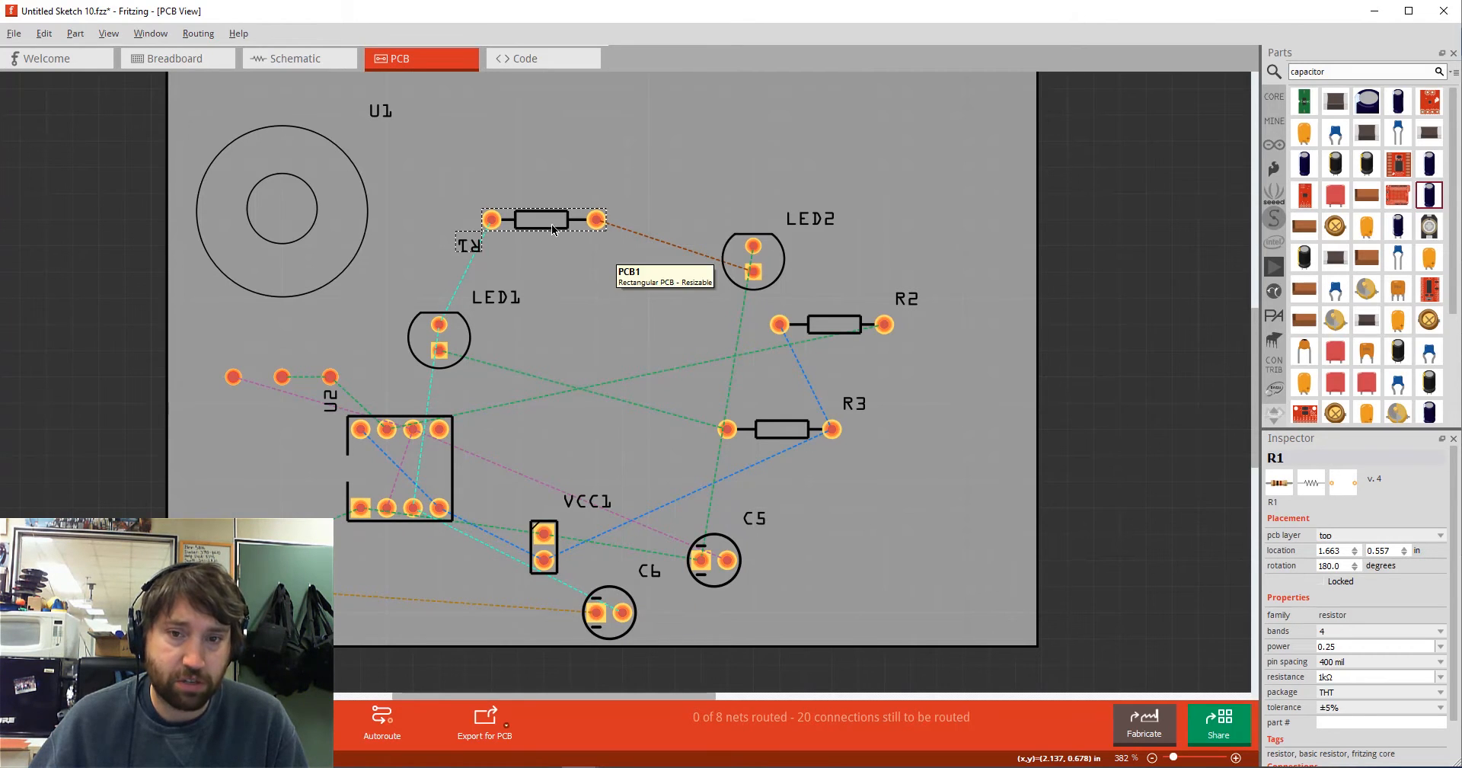
pyautogui.moveTo(540, 232); pyautogui.dragTo(642, 464)
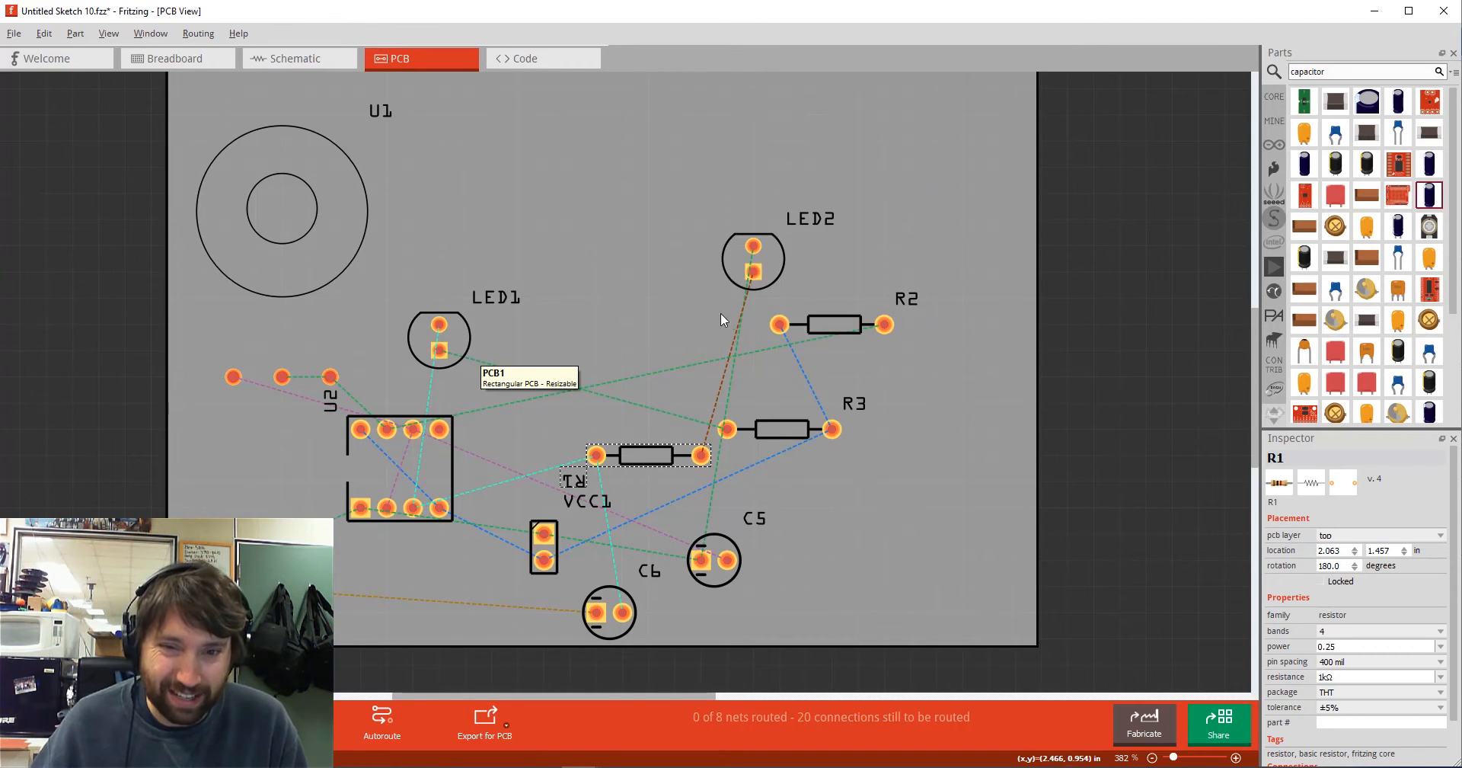
# - Rotate resistor R2 to -90 degrees and place it at about 2.862, 1.057 in
pyautogui.click(843, 329)
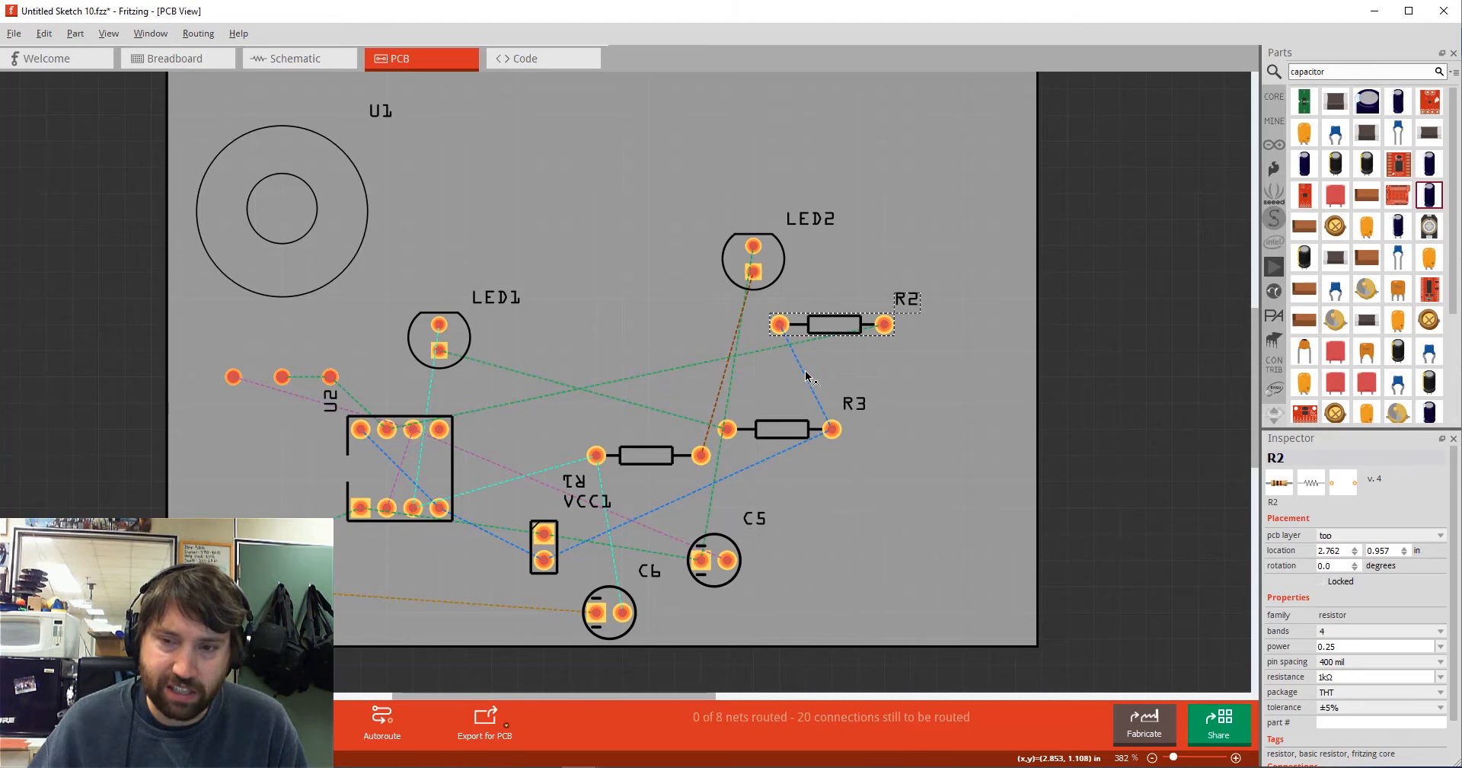
pyautogui.moveTo(833, 339); pyautogui.dragTo(840, 329)
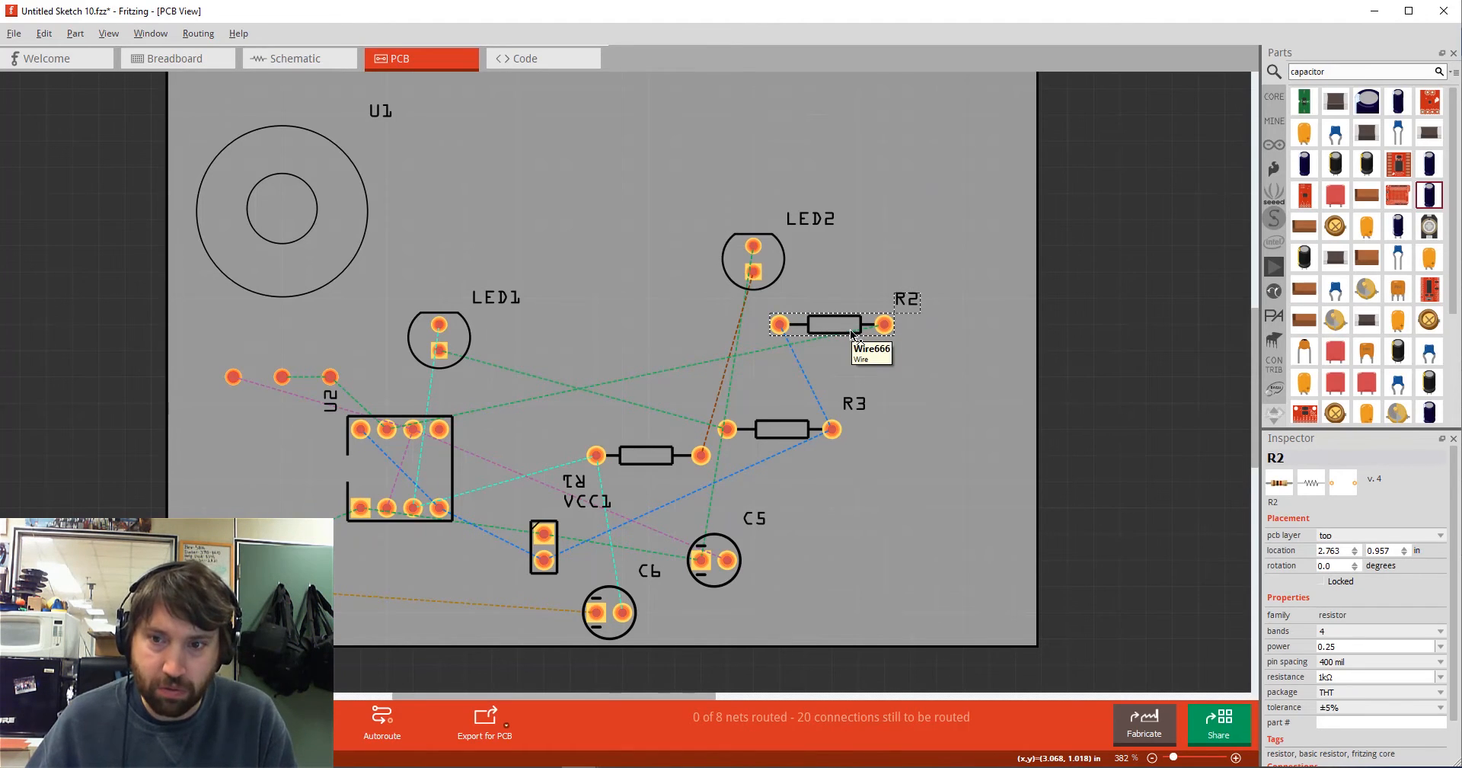
pyautogui.hotkey('ctrl', 'r')
pyautogui.hotkey('ctrl', 'r')
pyautogui.hotkey('ctrl', 'r')
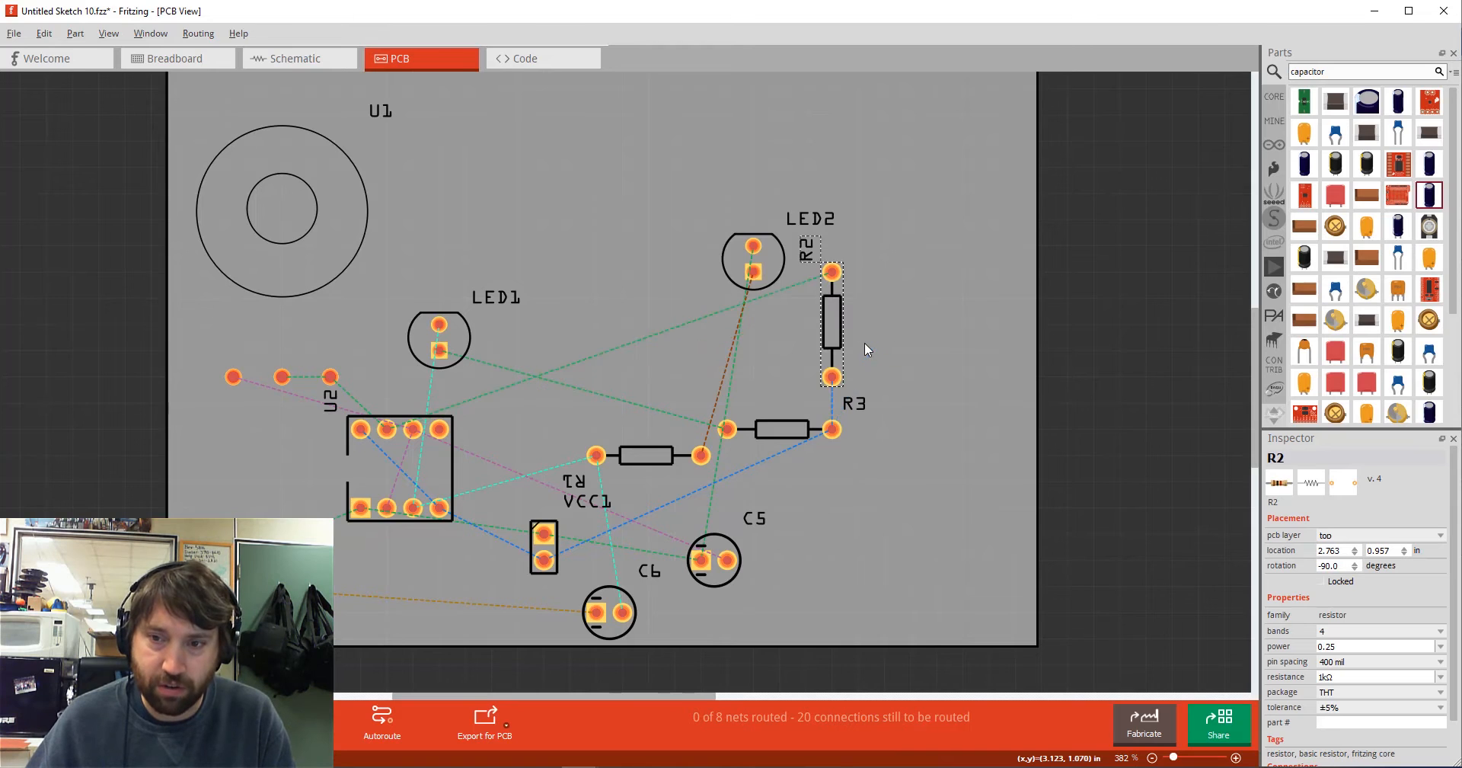
pyautogui.hotkey('ctrl', 'z')
pyautogui.press('Right')
pyautogui.press('Right')
pyautogui.hotkey('ctrl', 'alt', 'r')
pyautogui.press('Down')
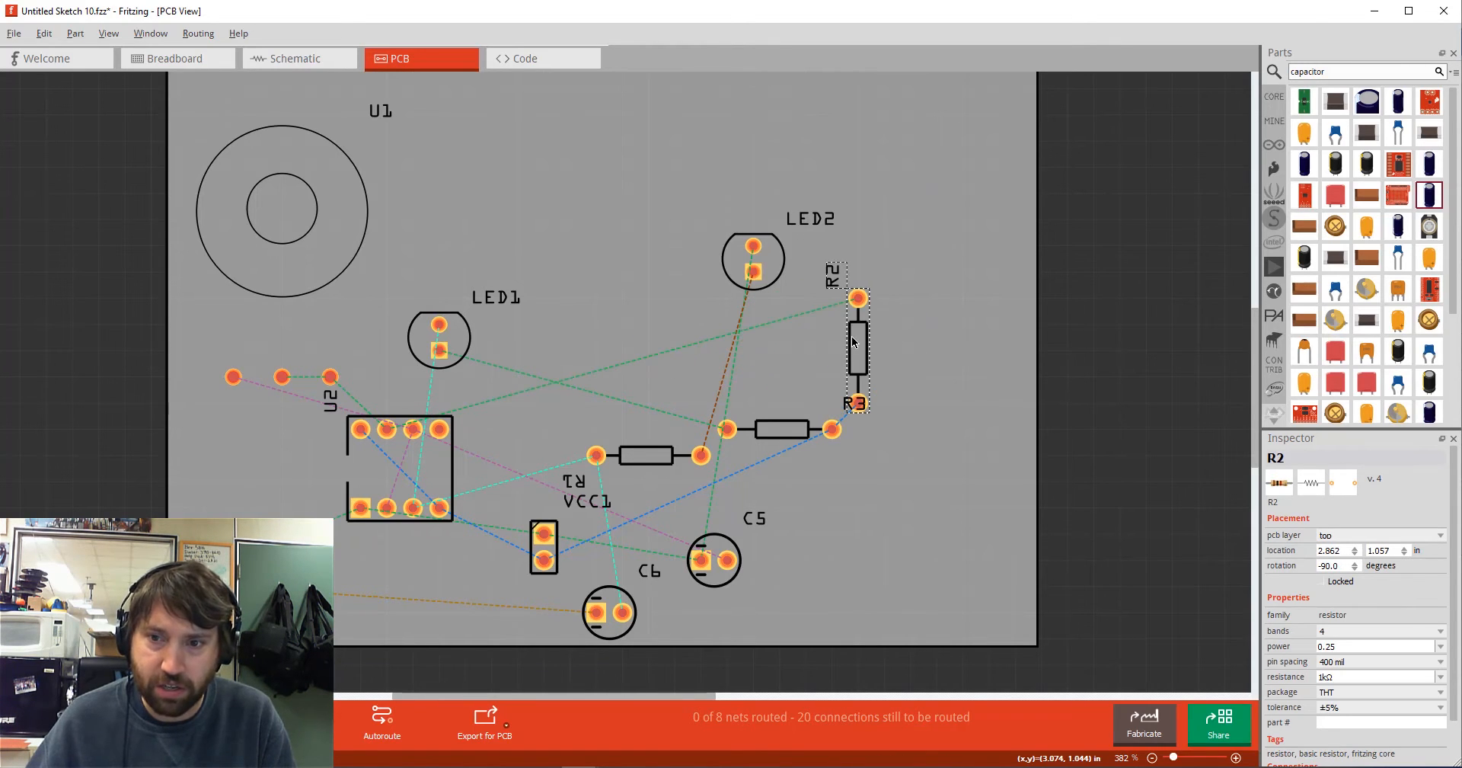
# - Line up R3's outer pad and the VCC1 connector beneath R2, and place C5 just below R3
pyautogui.click(808, 438)
pyautogui.moveTo(807, 438); pyautogui.dragTo(833, 464)
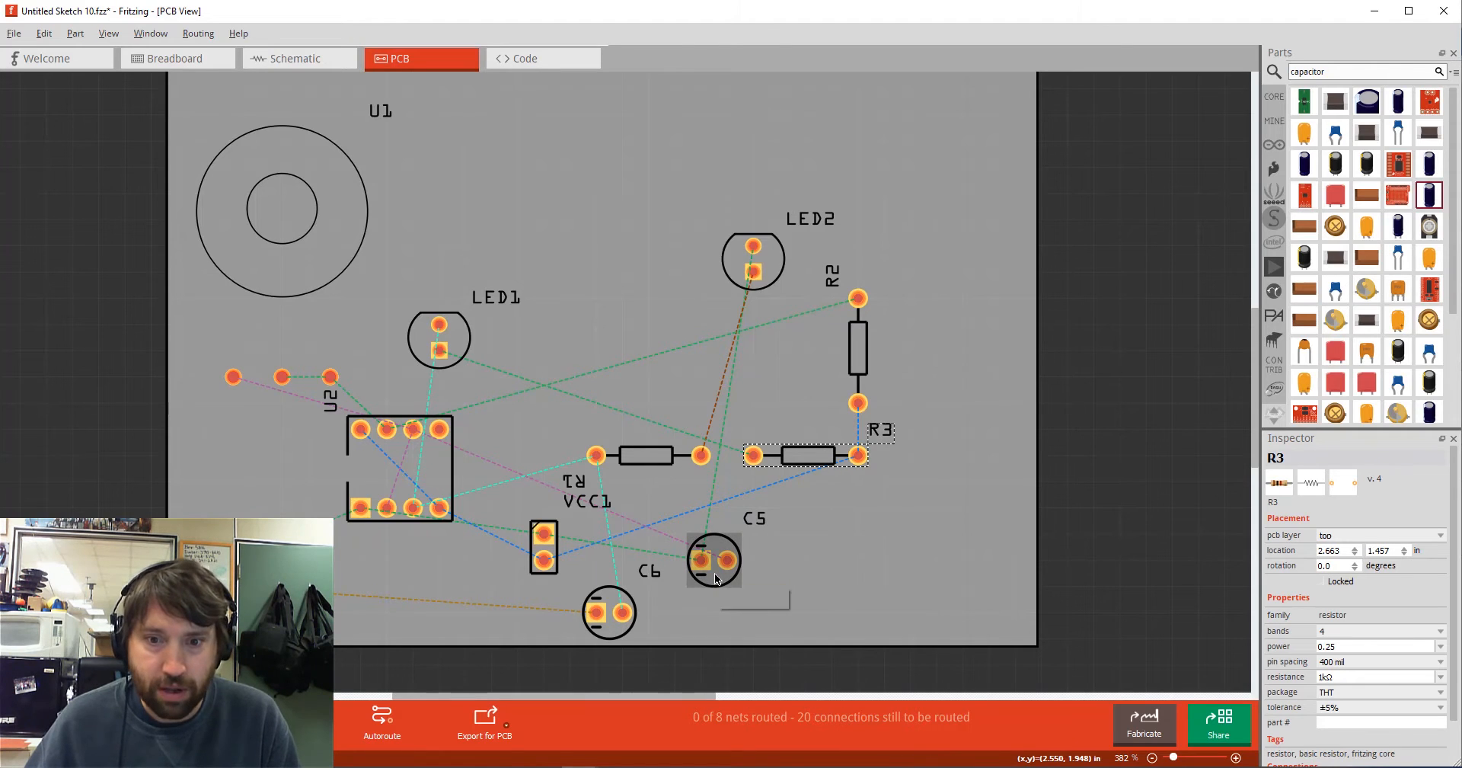
pyautogui.moveTo(542, 547); pyautogui.dragTo(856, 540)
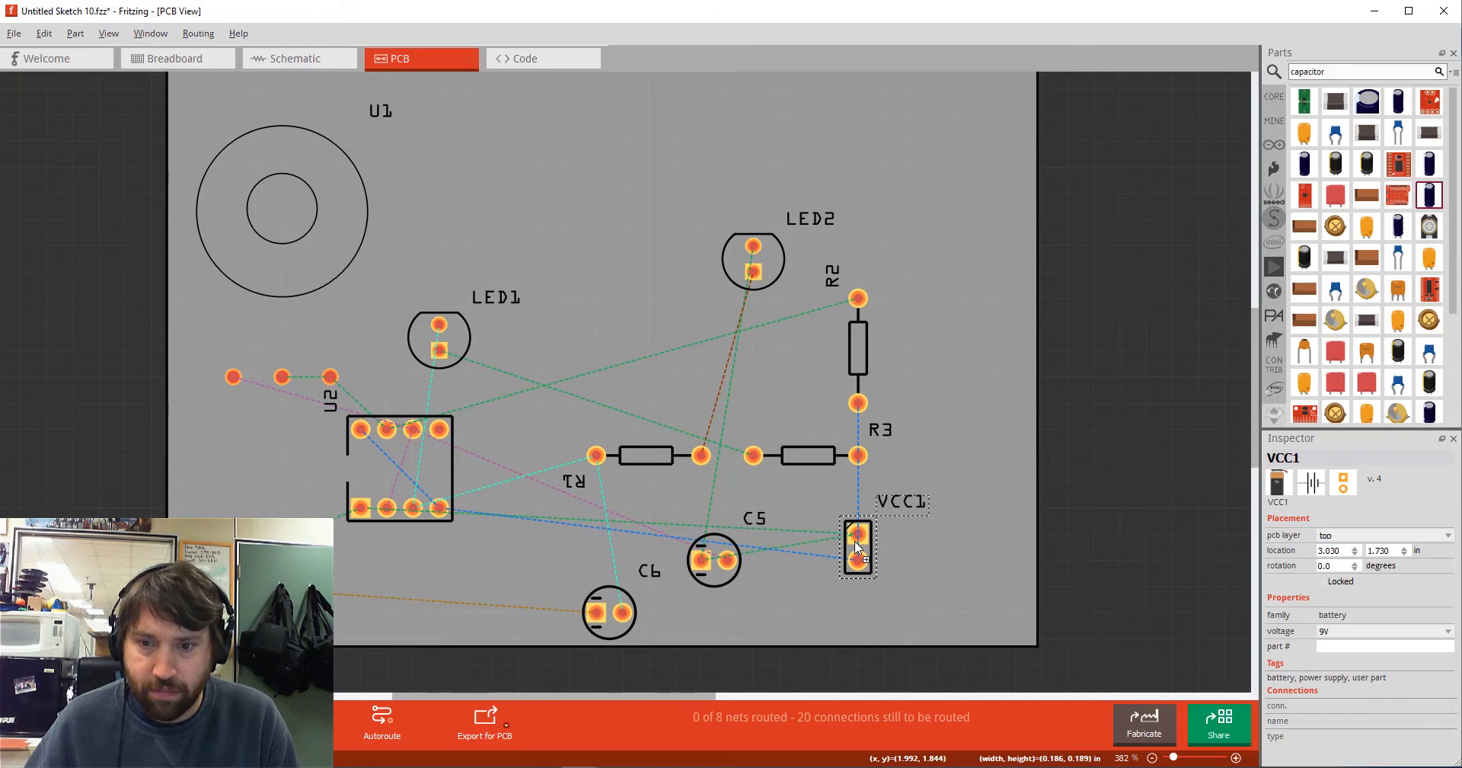
pyautogui.moveTo(735, 562); pyautogui.dragTo(786, 509)
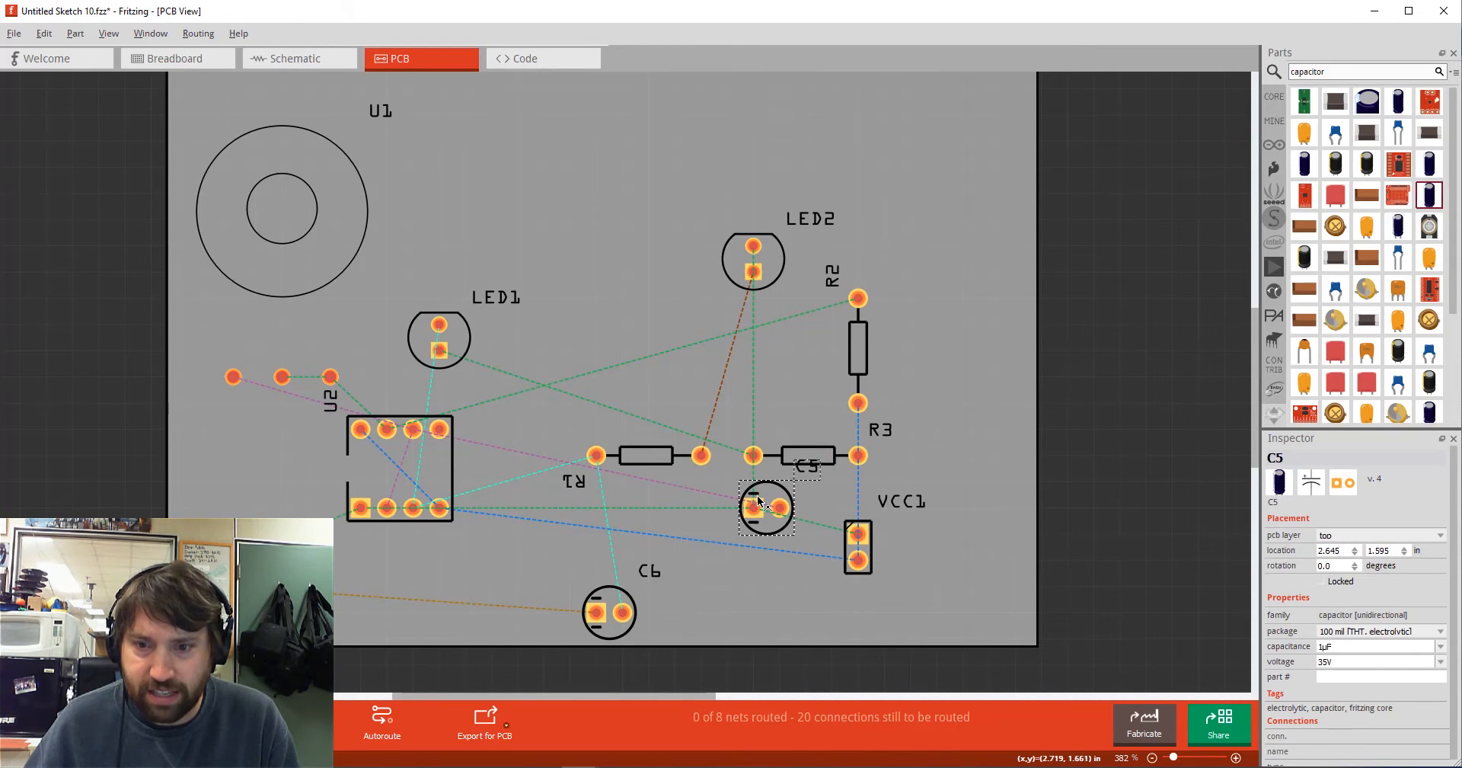
# - Move R3 up close to R2's lower pad and rotate capacitor C5 to -90 degrees
pyautogui.keyDown('ctrl'); pyautogui.scroll(4, 758, 503); pyautogui.keyUp('ctrl')
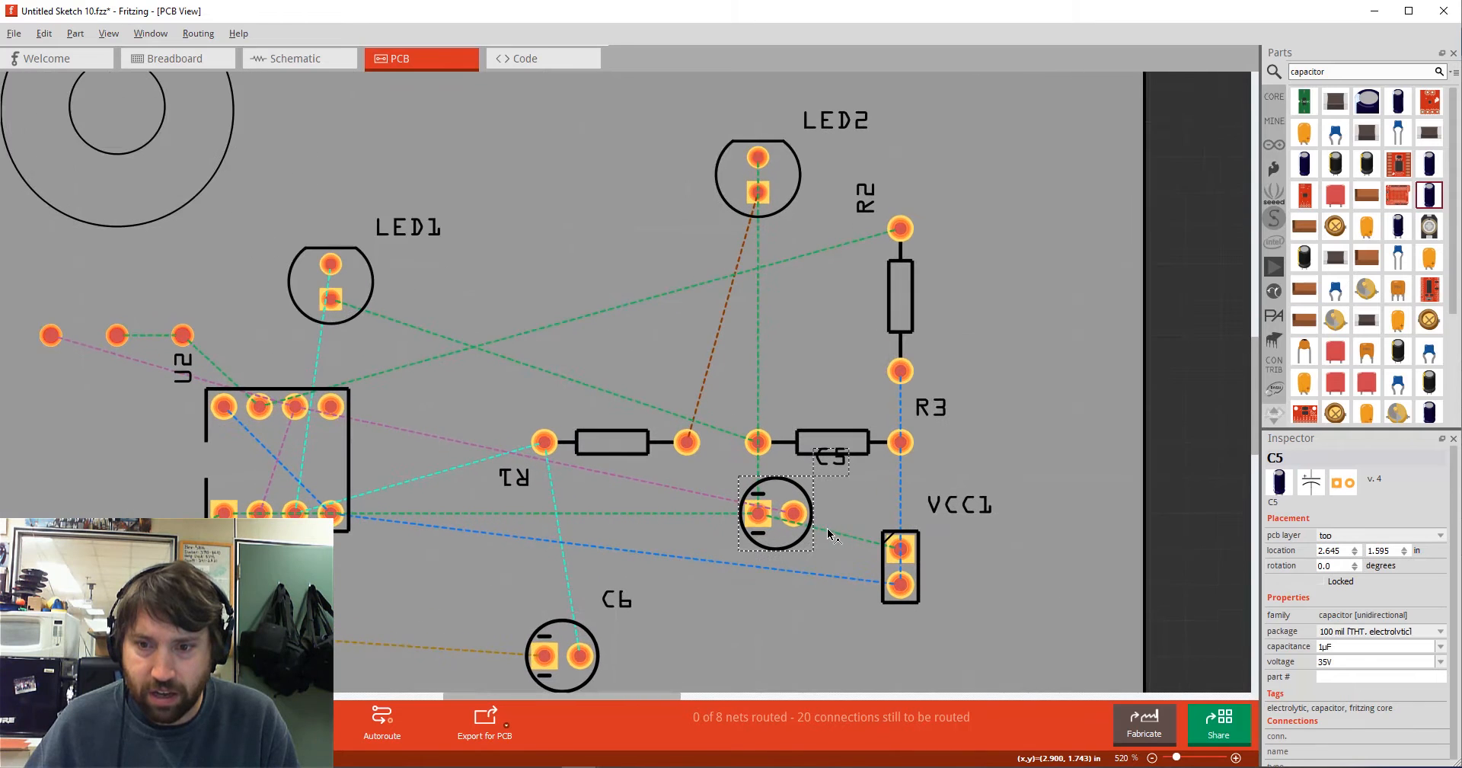
pyautogui.keyDown('ctrl'); pyautogui.scroll(1, 829, 528); pyautogui.keyUp('ctrl')
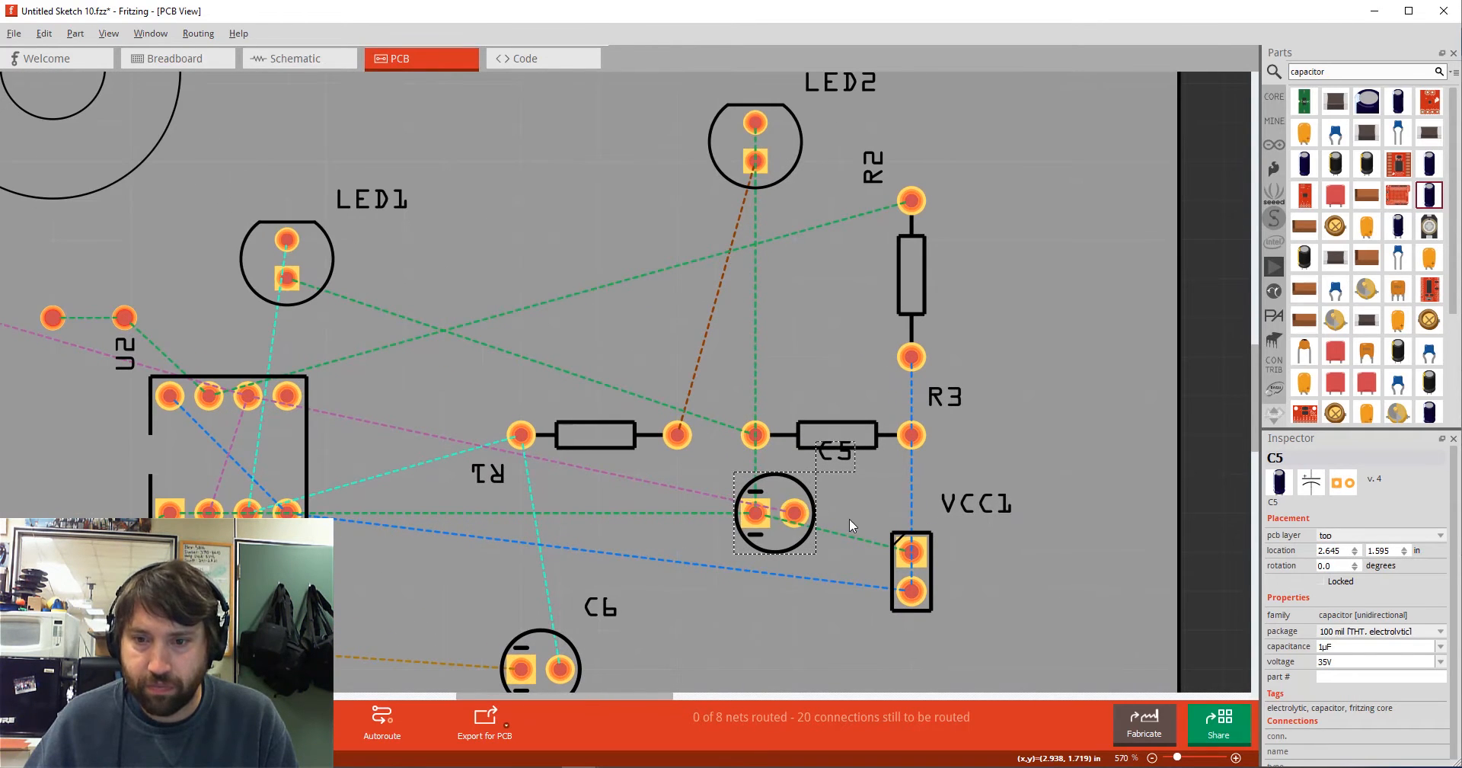
pyautogui.moveTo(851, 440); pyautogui.dragTo(854, 414)
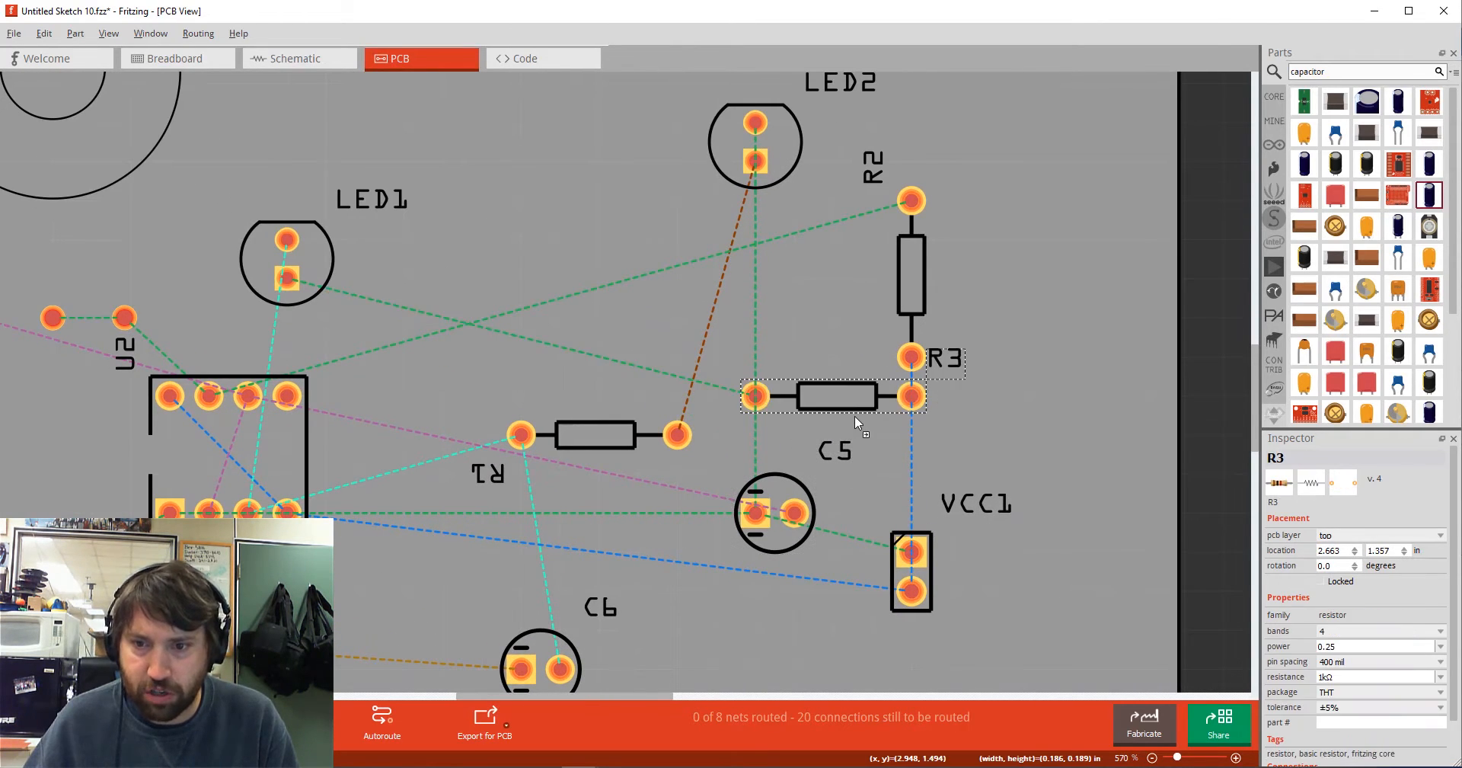
pyautogui.keyDown('ctrl'); pyautogui.scroll(2, 766, 518); pyautogui.keyUp('ctrl')
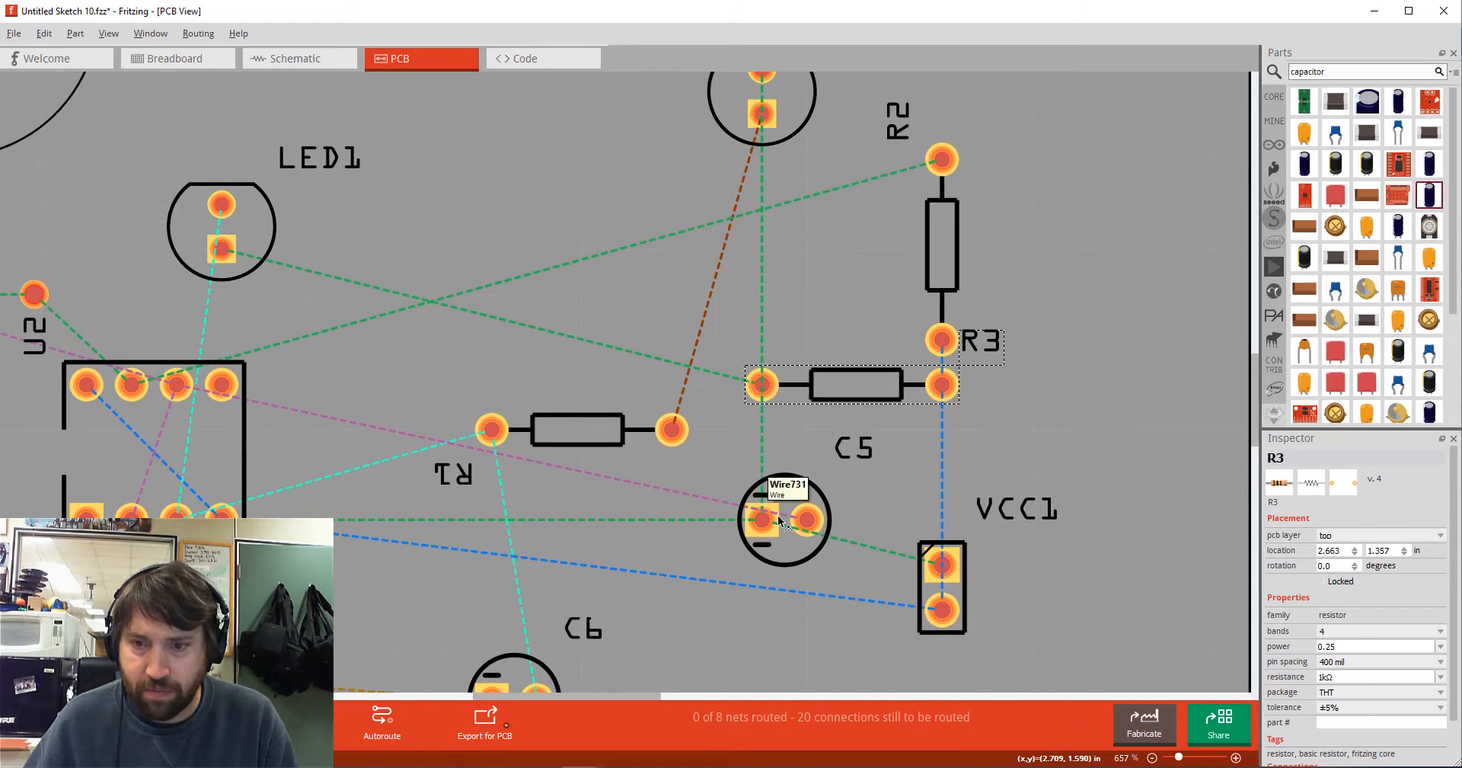
pyautogui.click(810, 504)
pyautogui.hotkey('ctrl', 'r')
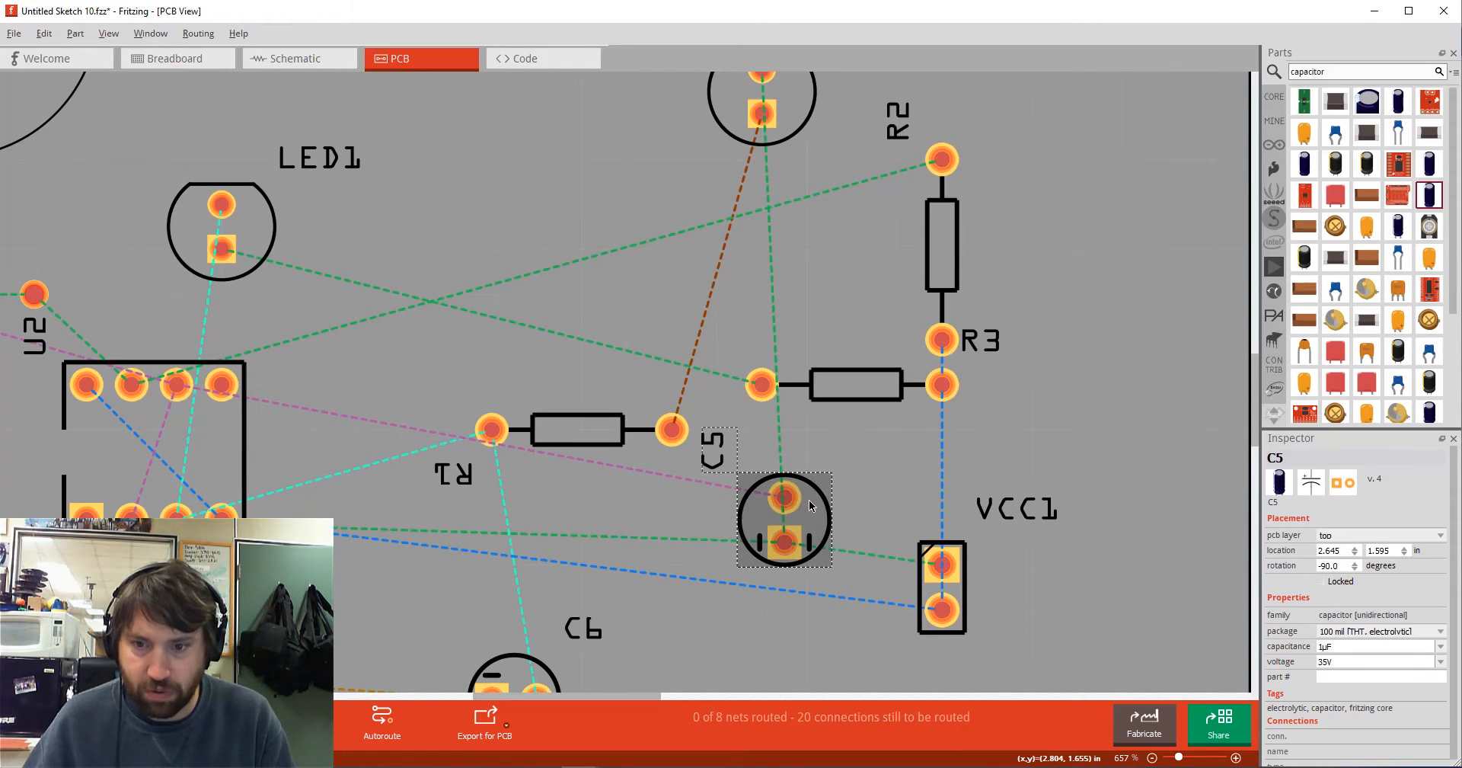
# - Route a top-layer trace from C5's square negative pad to VCC1's upper pad
pyautogui.click(860, 492)
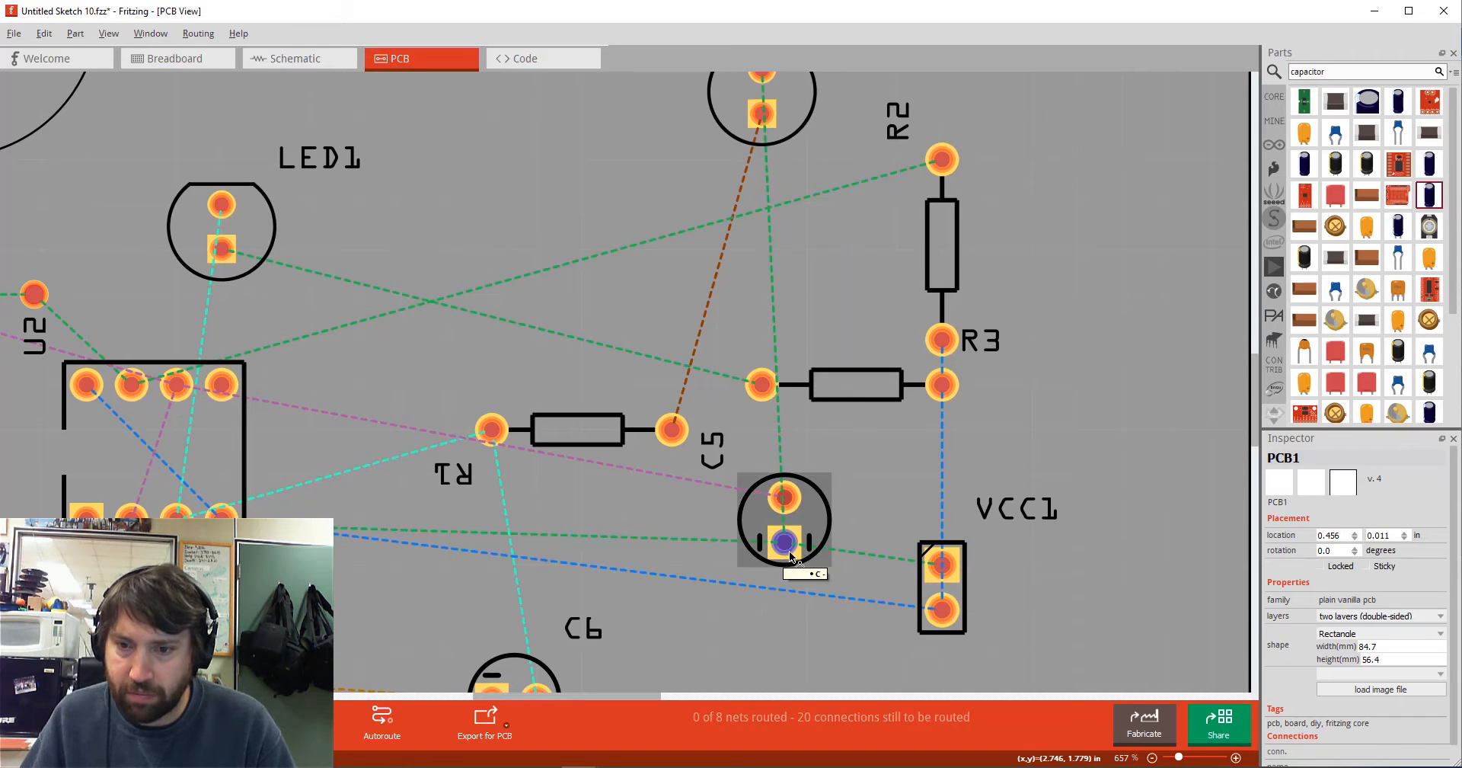
pyautogui.moveTo(786, 545); pyautogui.dragTo(944, 572)
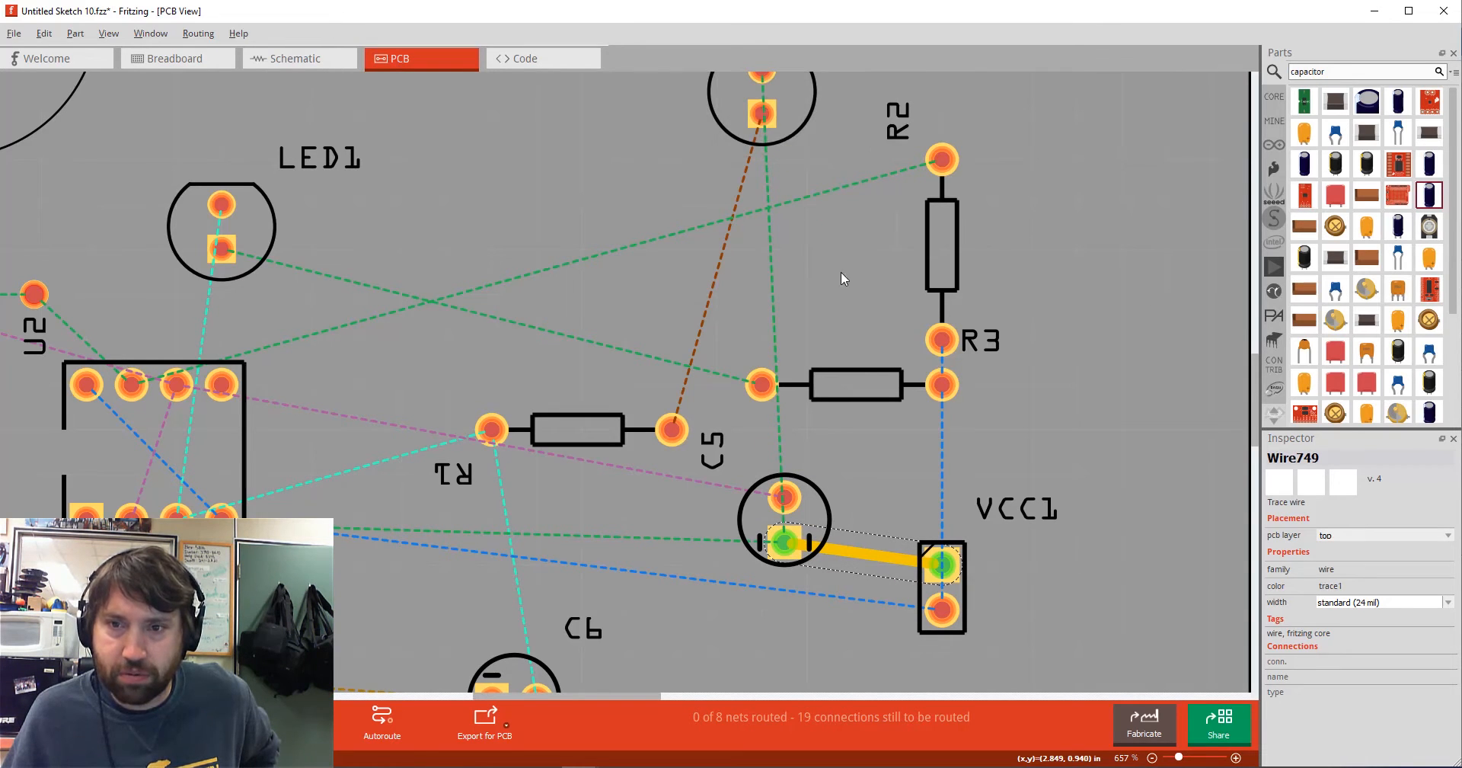
pyautogui.scroll(-3, 853, 250)
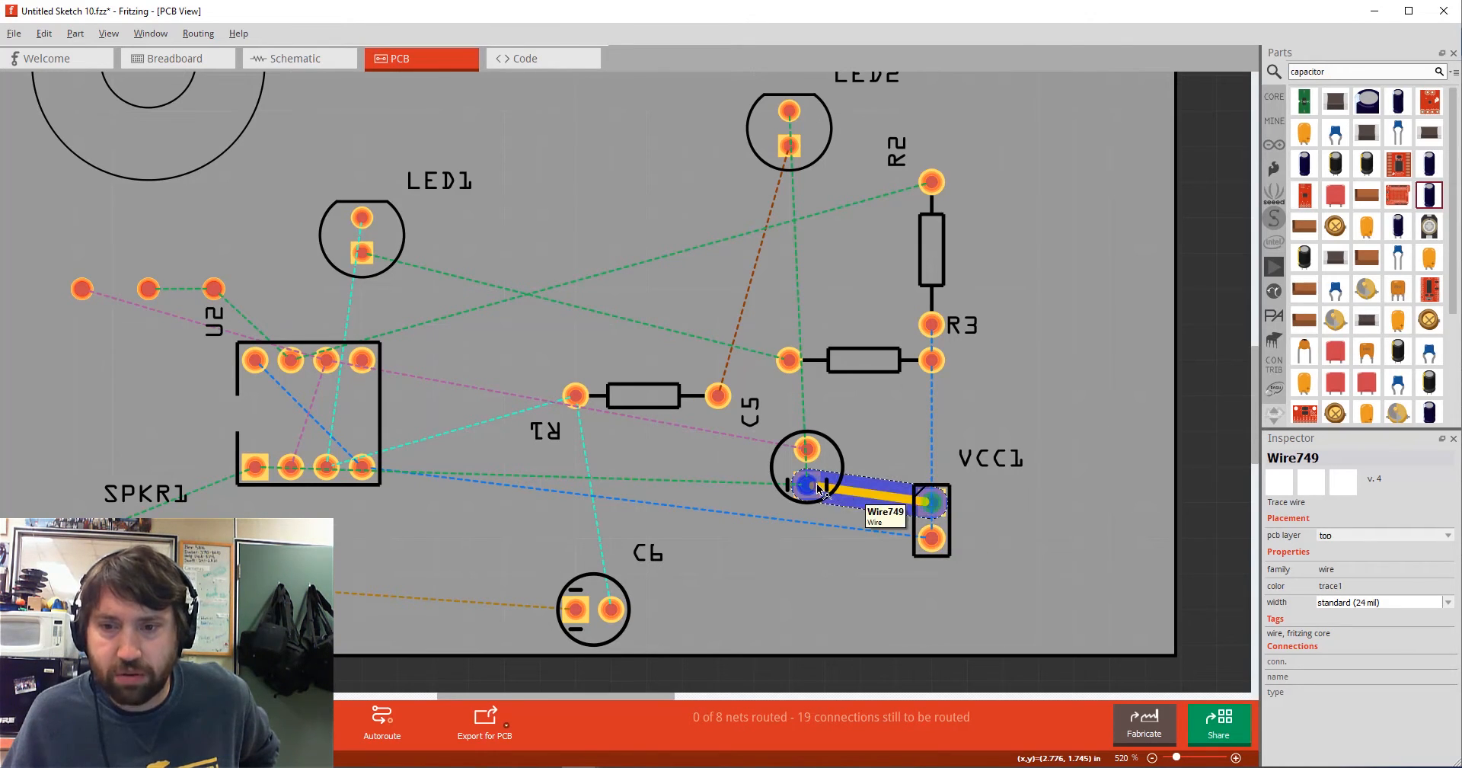
pyautogui.moveTo(914, 506); pyautogui.dragTo(931, 502)
pyautogui.click(940, 503)
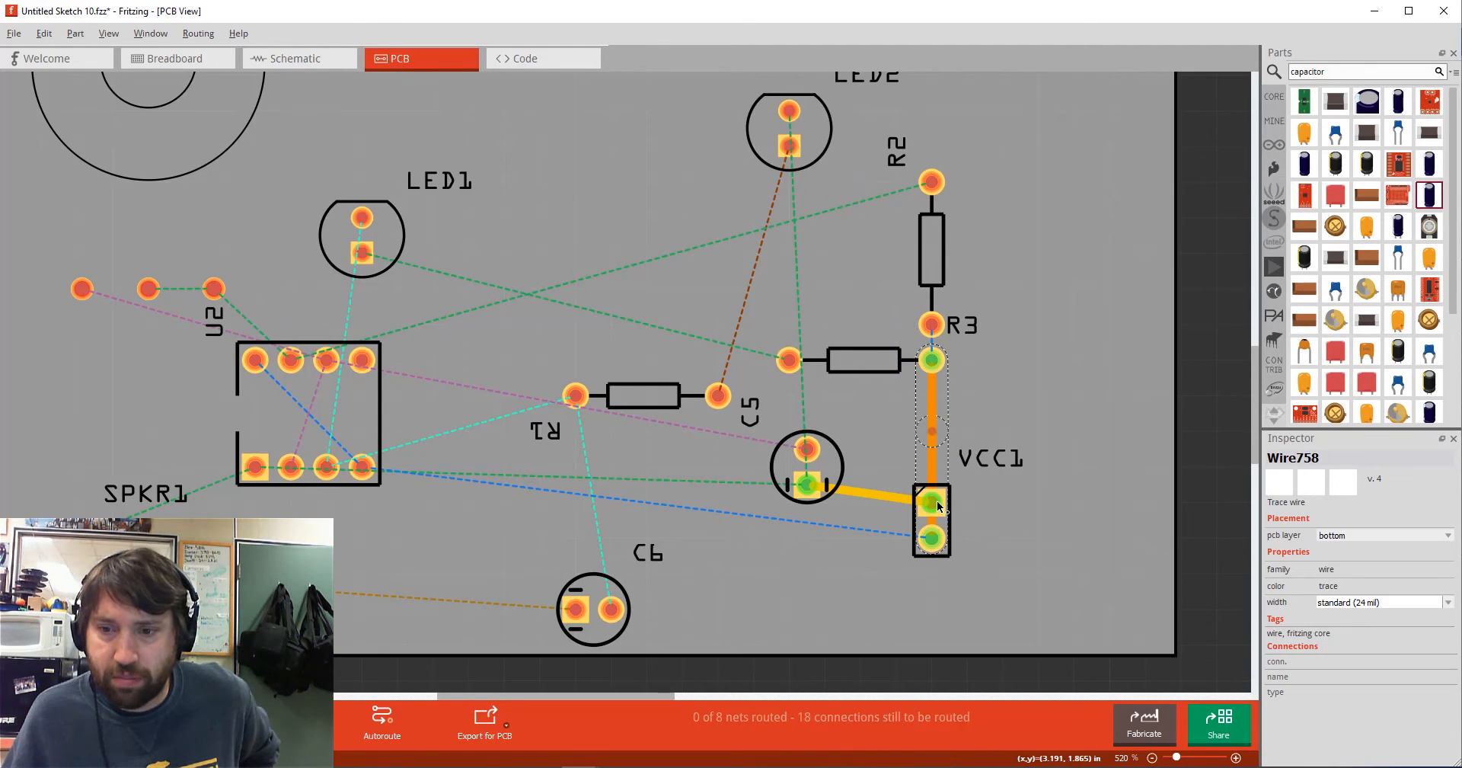
pyautogui.click(942, 514)
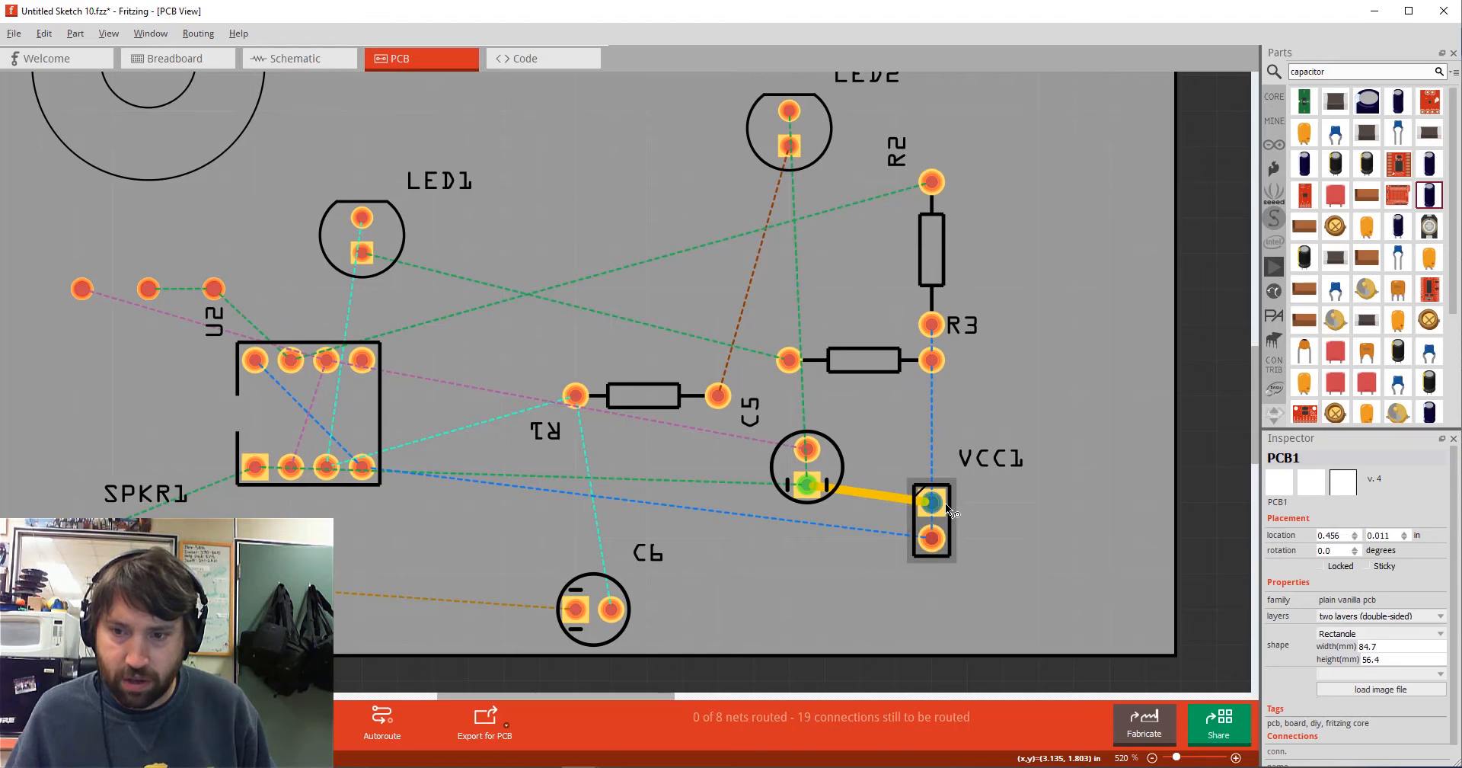
# - Route a top-layer trace from VCC1's upper pad to LED2's round pad
pyautogui.moveTo(943, 504)
pyautogui.mouseDown()
pyautogui.moveTo(944, 309)
pyautogui.moveTo(793, 116)
pyautogui.mouseUp()
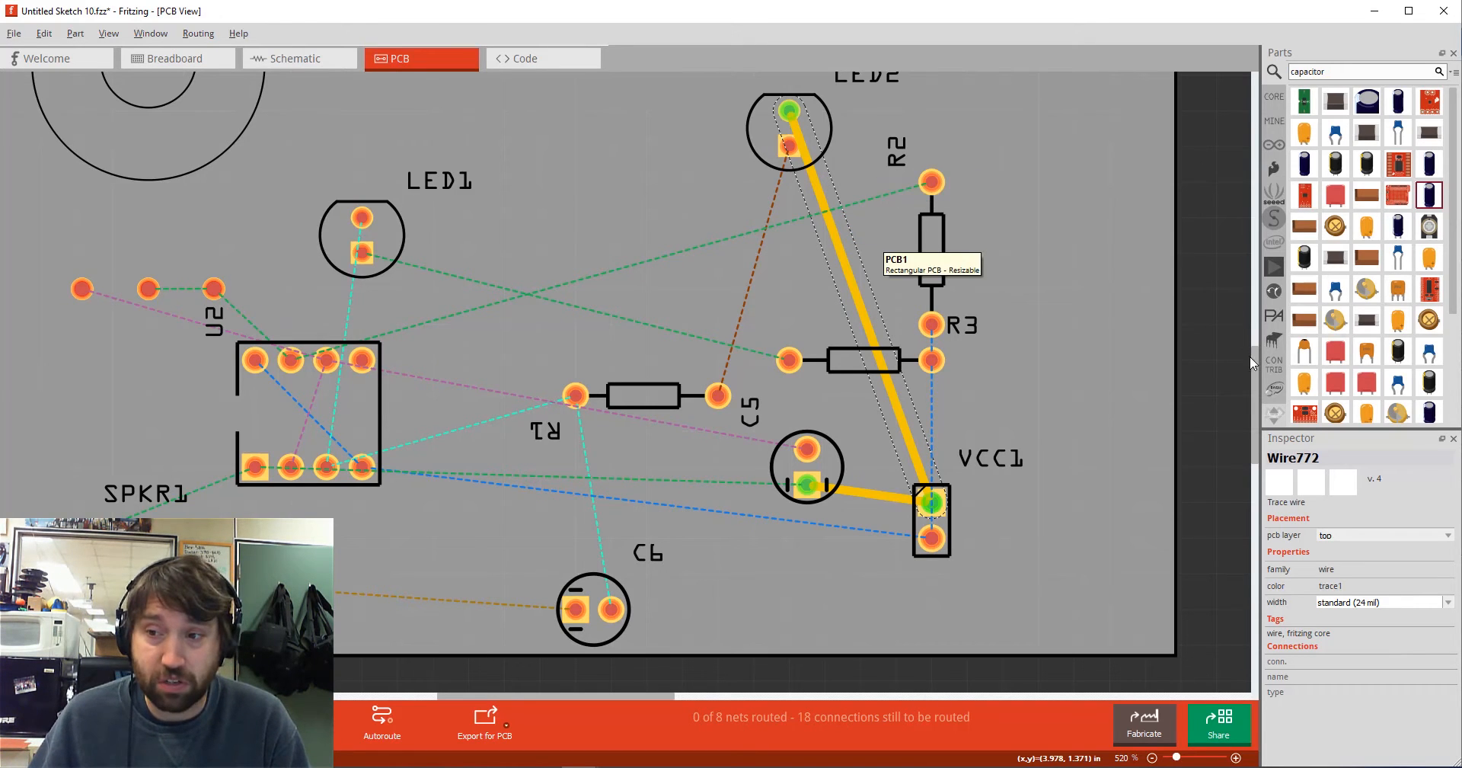
pyautogui.scroll(3, 1252, 363)
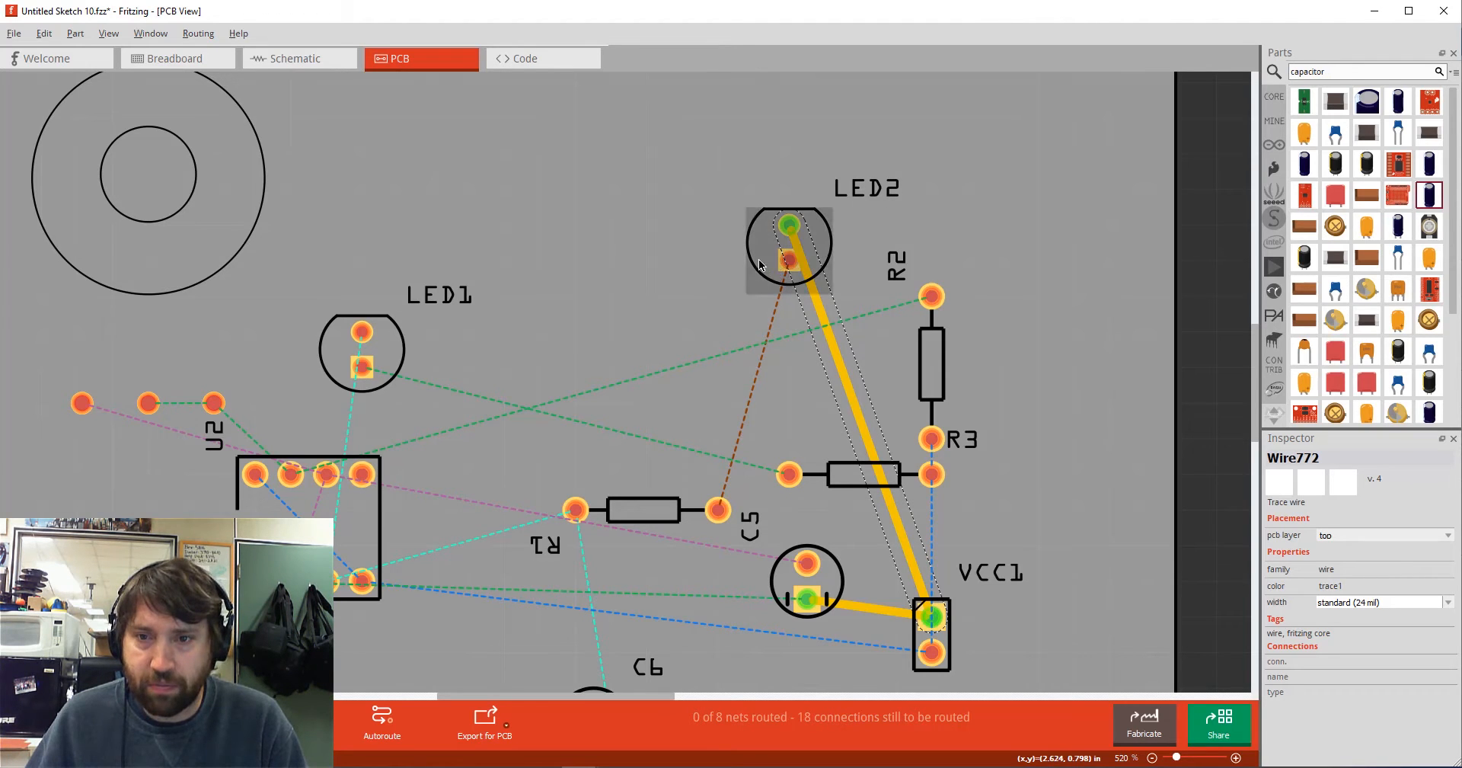
# - Rotate LED2 to 90 degrees and move R1 up so its nearer pad sits beside LED2's square pad
pyautogui.click(788, 260)
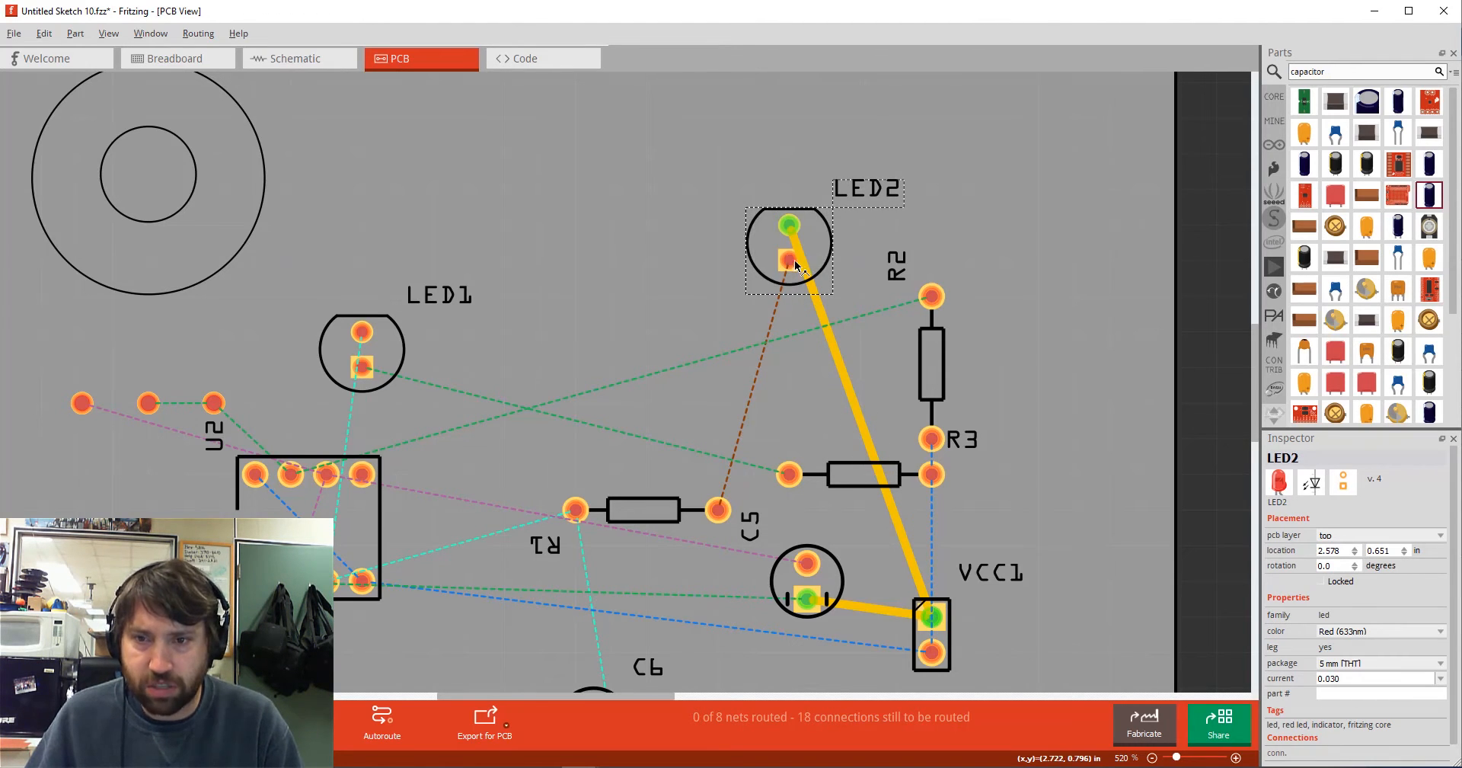
pyautogui.hotkey('ctrl', 'r')
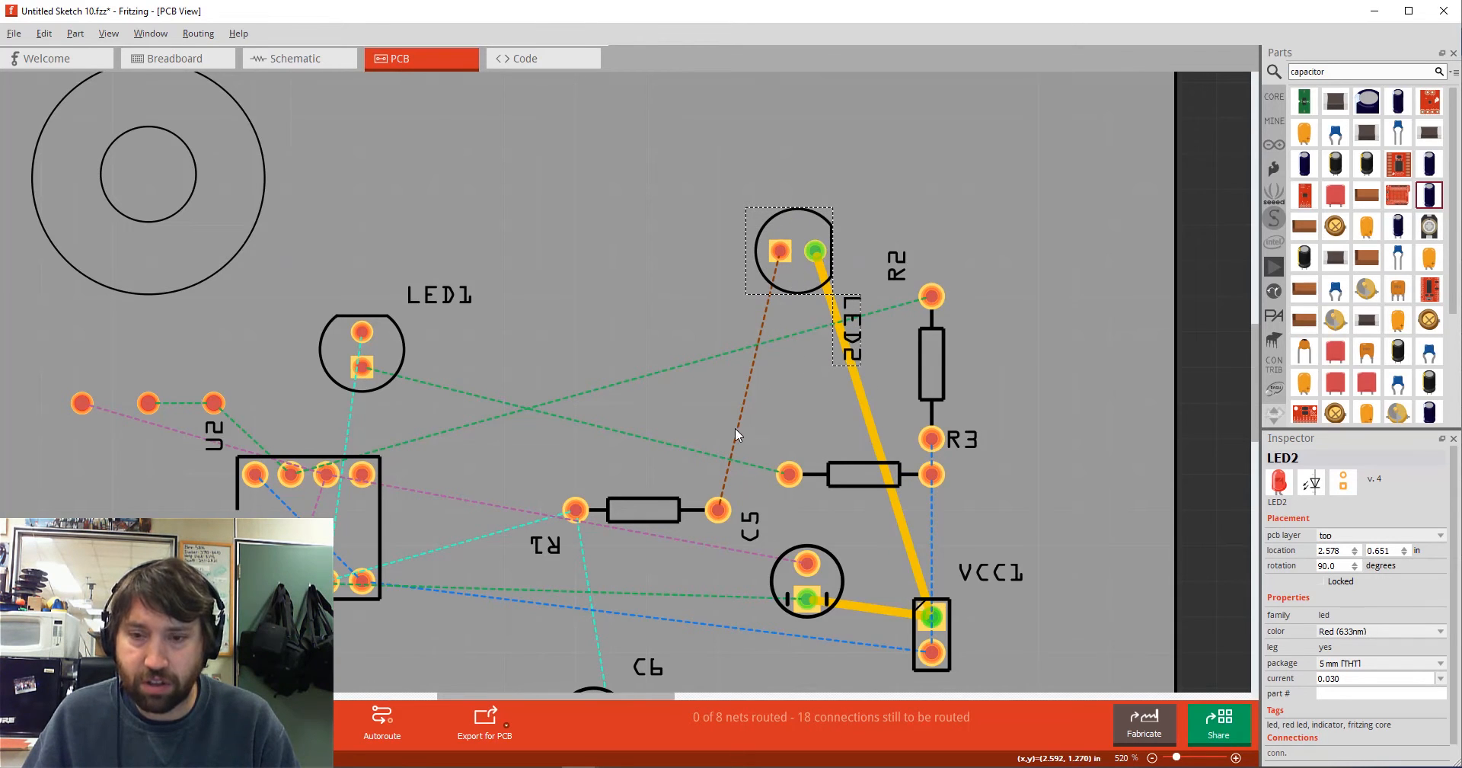
pyautogui.moveTo(660, 509); pyautogui.dragTo(633, 262)
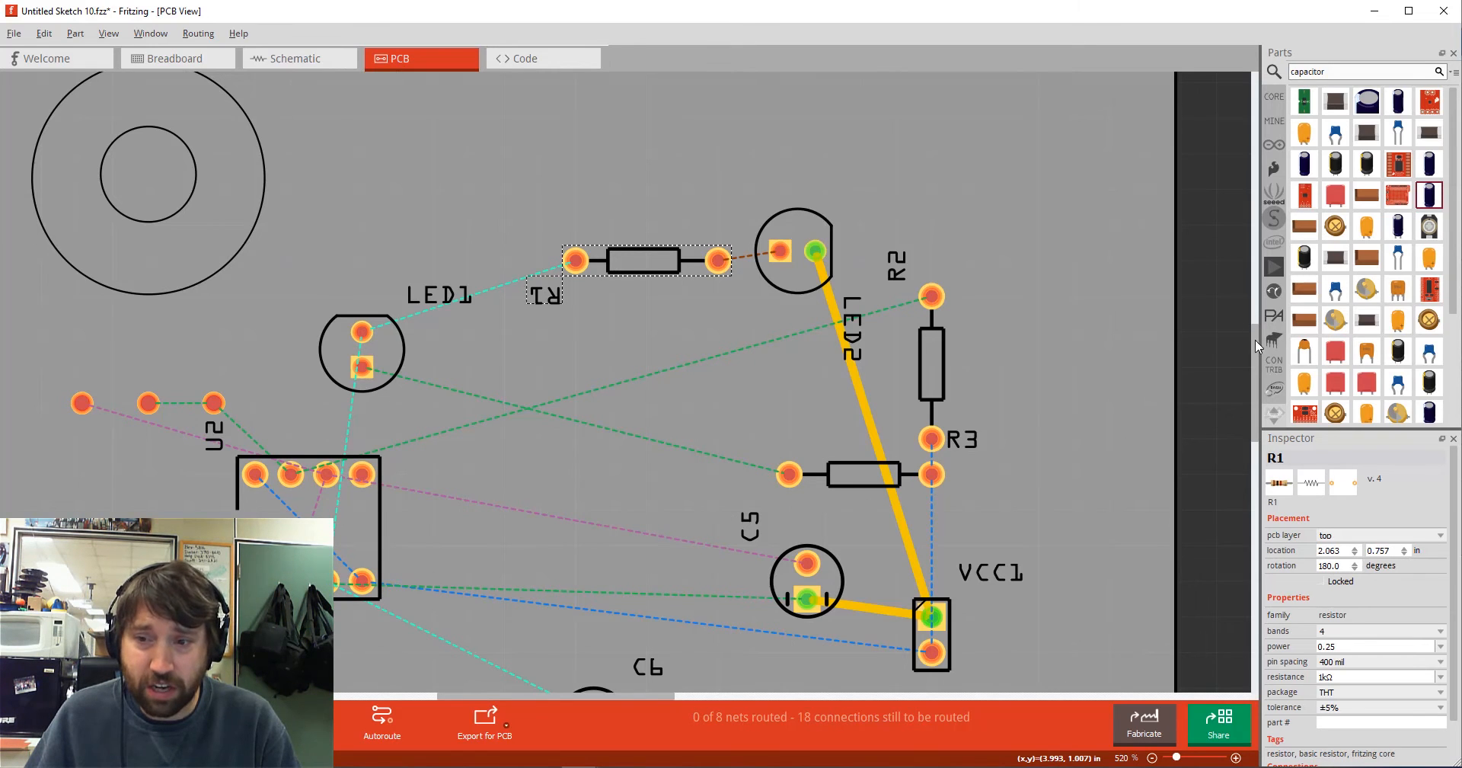
# - Move timer U2 up to about 1.140, 1.040 in, level with the potentiometer pads, and place LED1 below its lower-right corner
pyautogui.moveTo(1257, 347); pyautogui.dragTo(1252, 377)
pyautogui.moveTo(354, 381); pyautogui.dragTo(346, 276)
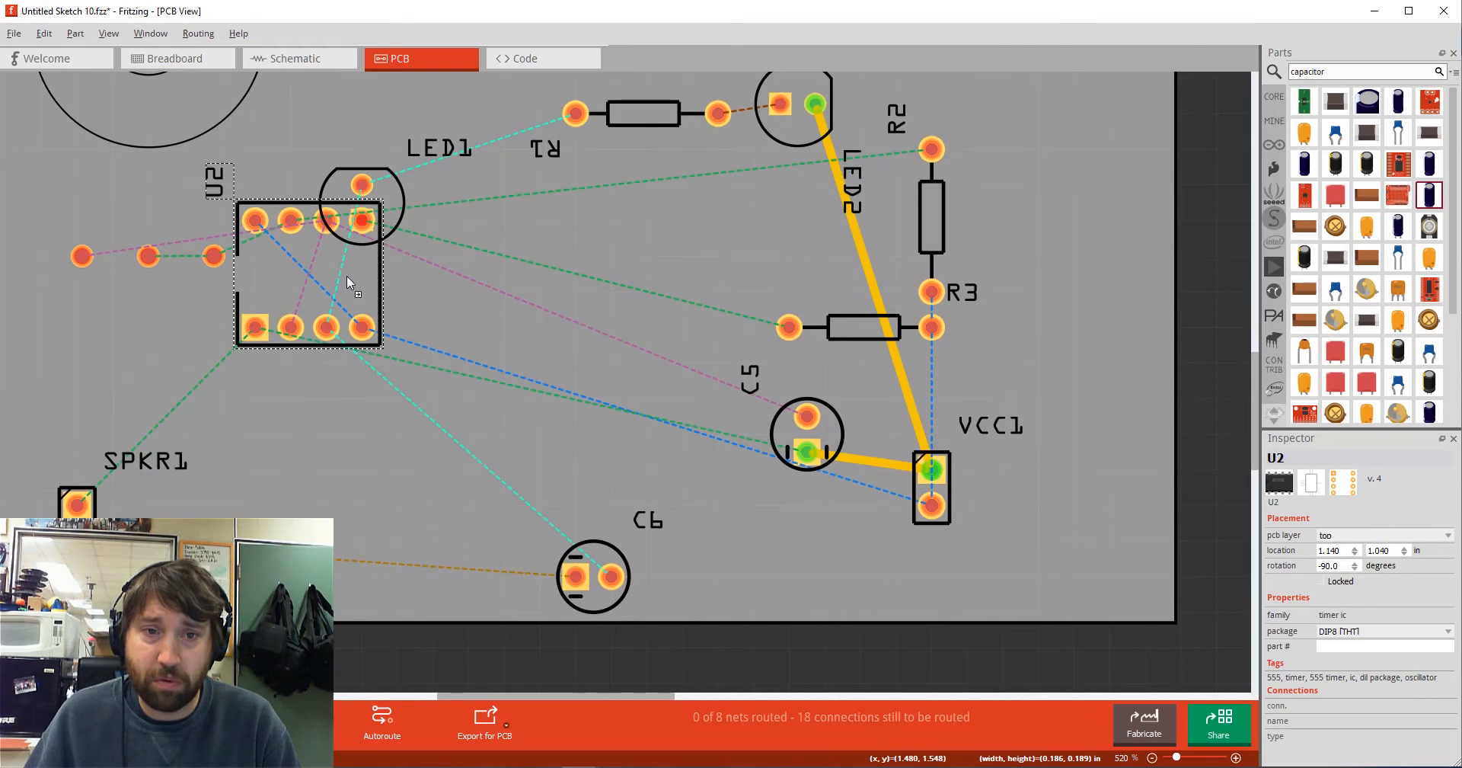
pyautogui.moveTo(381, 207); pyautogui.dragTo(452, 422)
# - Line up R1 and LED2 in a row beside LED1, and place C5 below LED2 and C6 below R1's left pad
pyautogui.moveTo(670, 127); pyautogui.dragTo(623, 397)
pyautogui.moveTo(796, 143); pyautogui.dragTo(771, 511)
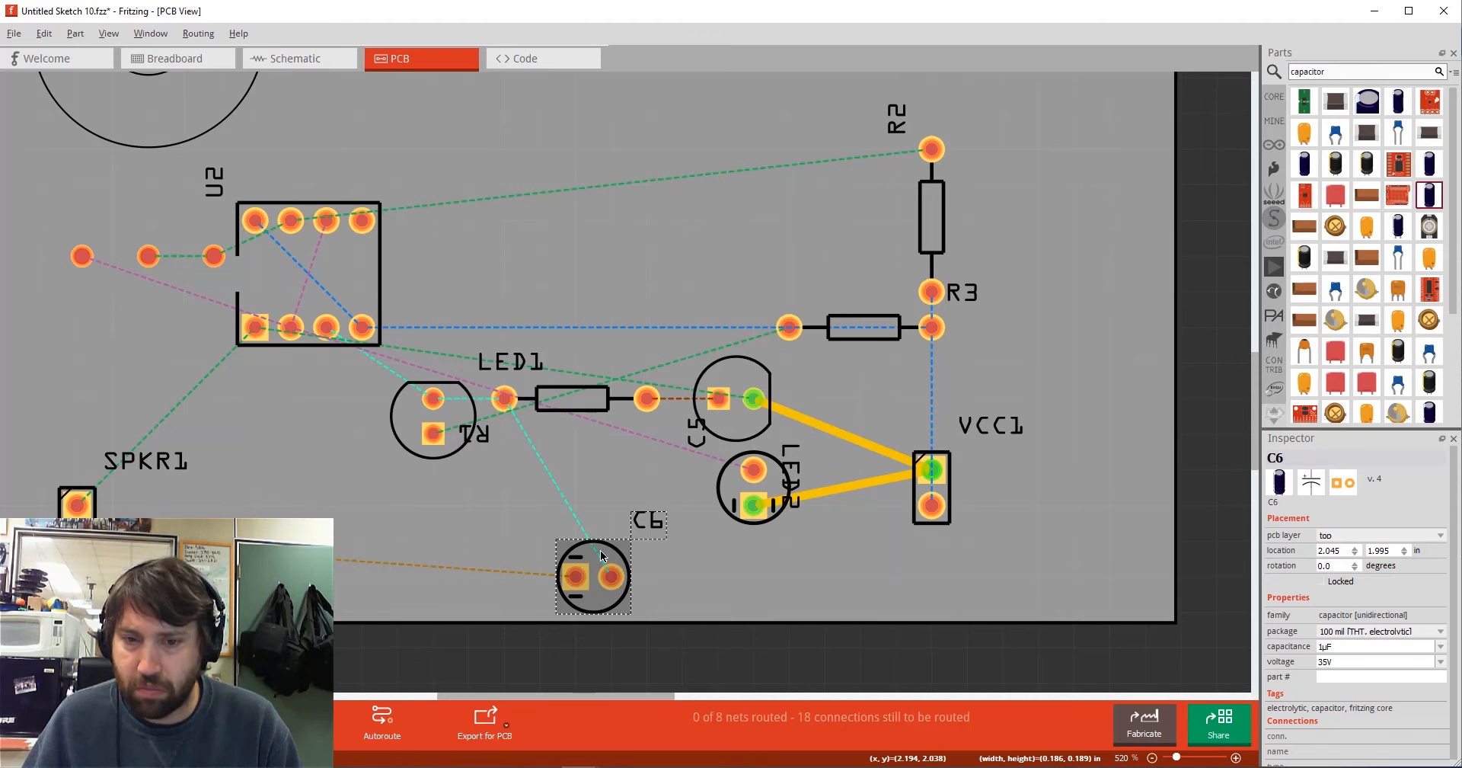
pyautogui.moveTo(621, 560); pyautogui.dragTo(515, 522)
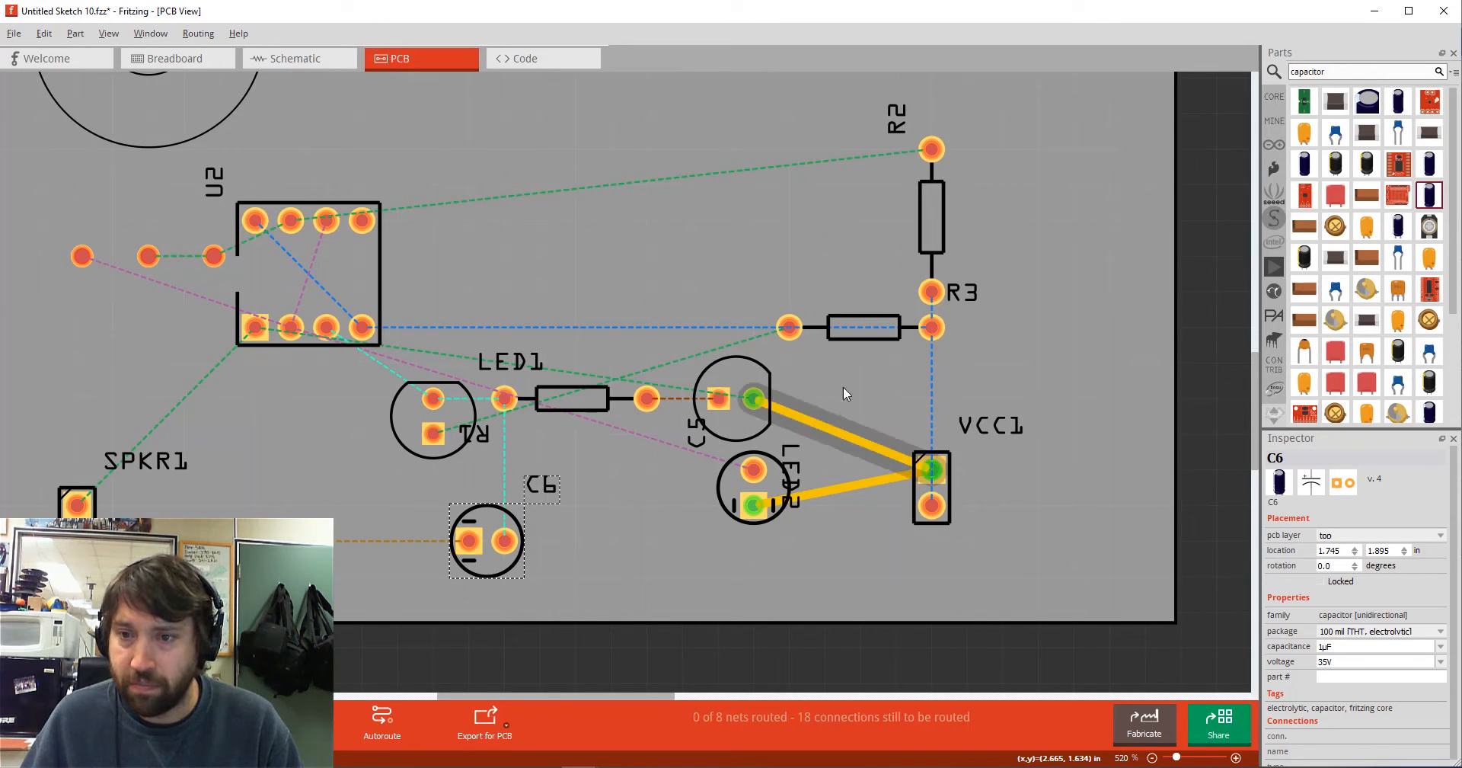
# - Route top-layer traces from VCC1's upper pad to R3's right pad and from that pad to R2's lower pad
pyautogui.moveTo(938, 473); pyautogui.dragTo(934, 328)
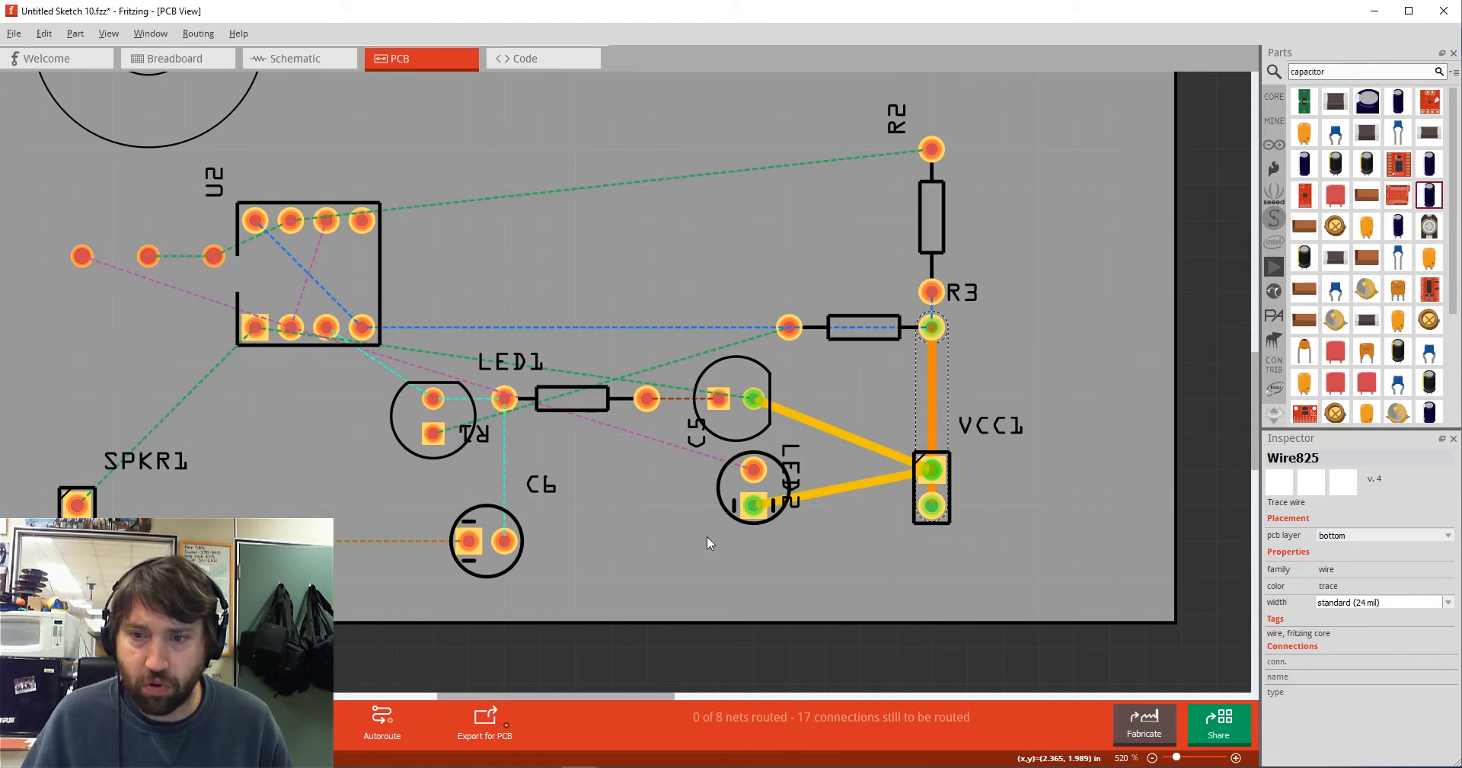
pyautogui.press('Delete')
pyautogui.moveTo(943, 324); pyautogui.dragTo(940, 465)
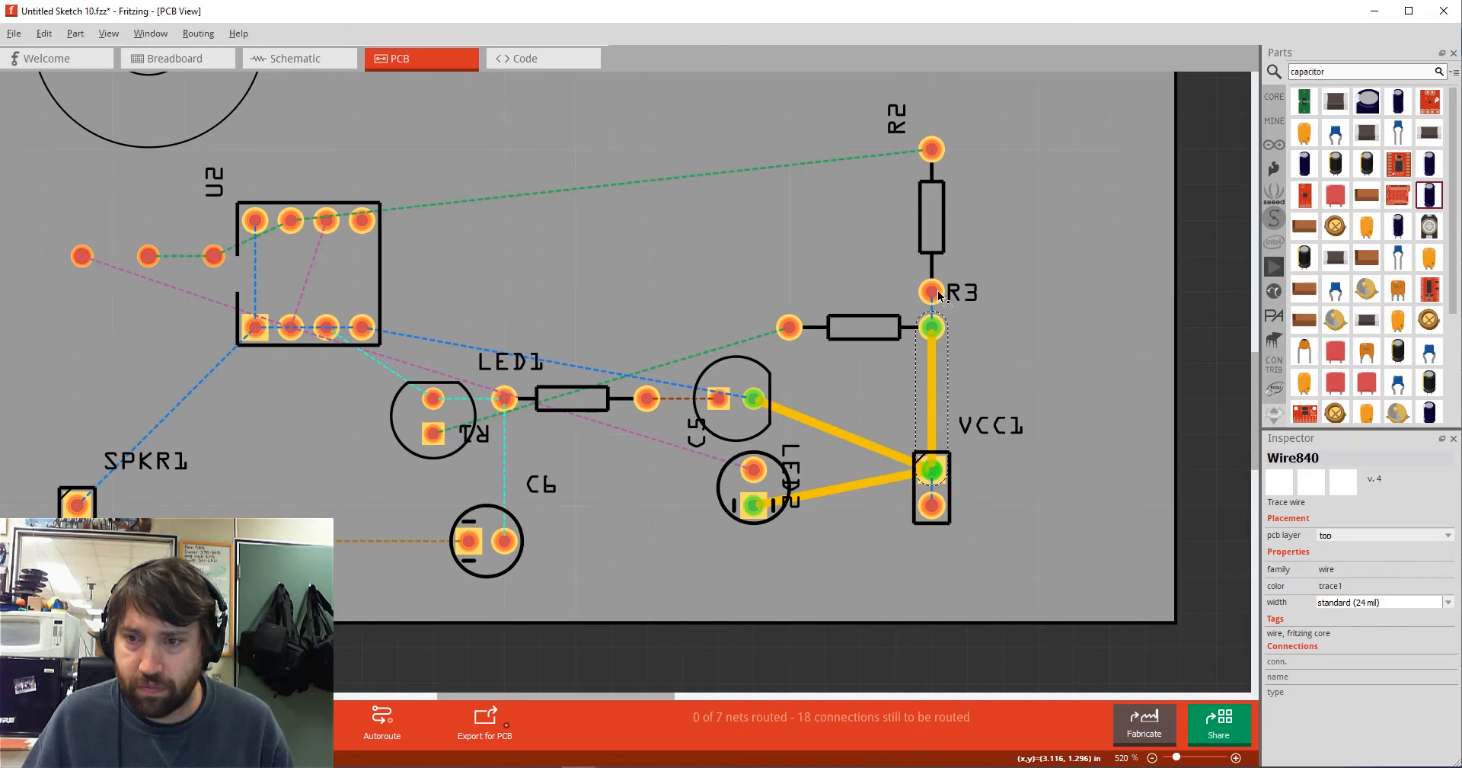
pyautogui.moveTo(938, 290); pyautogui.dragTo(934, 326)
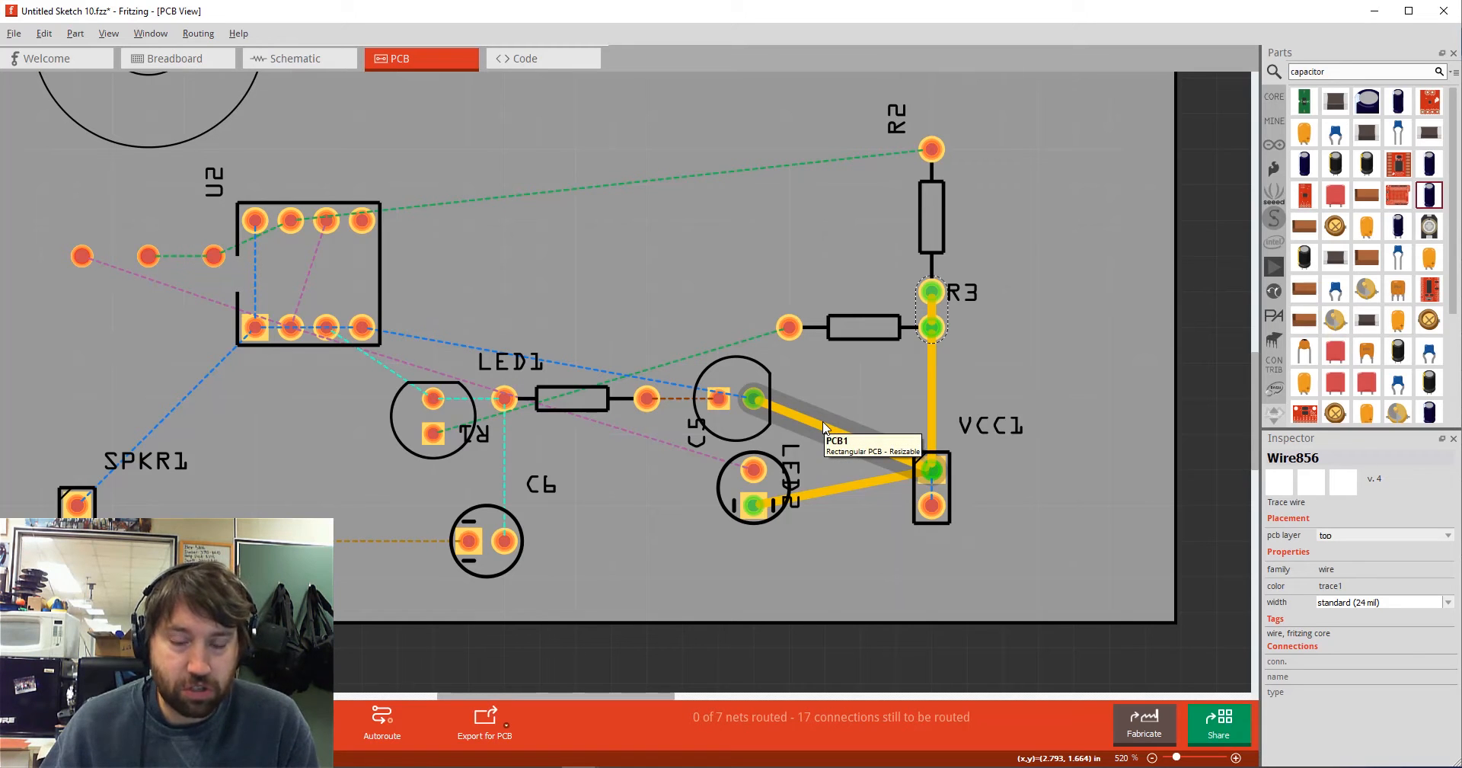
# - Set the width of the two traces from VCC1 to LED2 and to C5 to extra thick (48 mil)
pyautogui.scroll(-5, 631, 332)
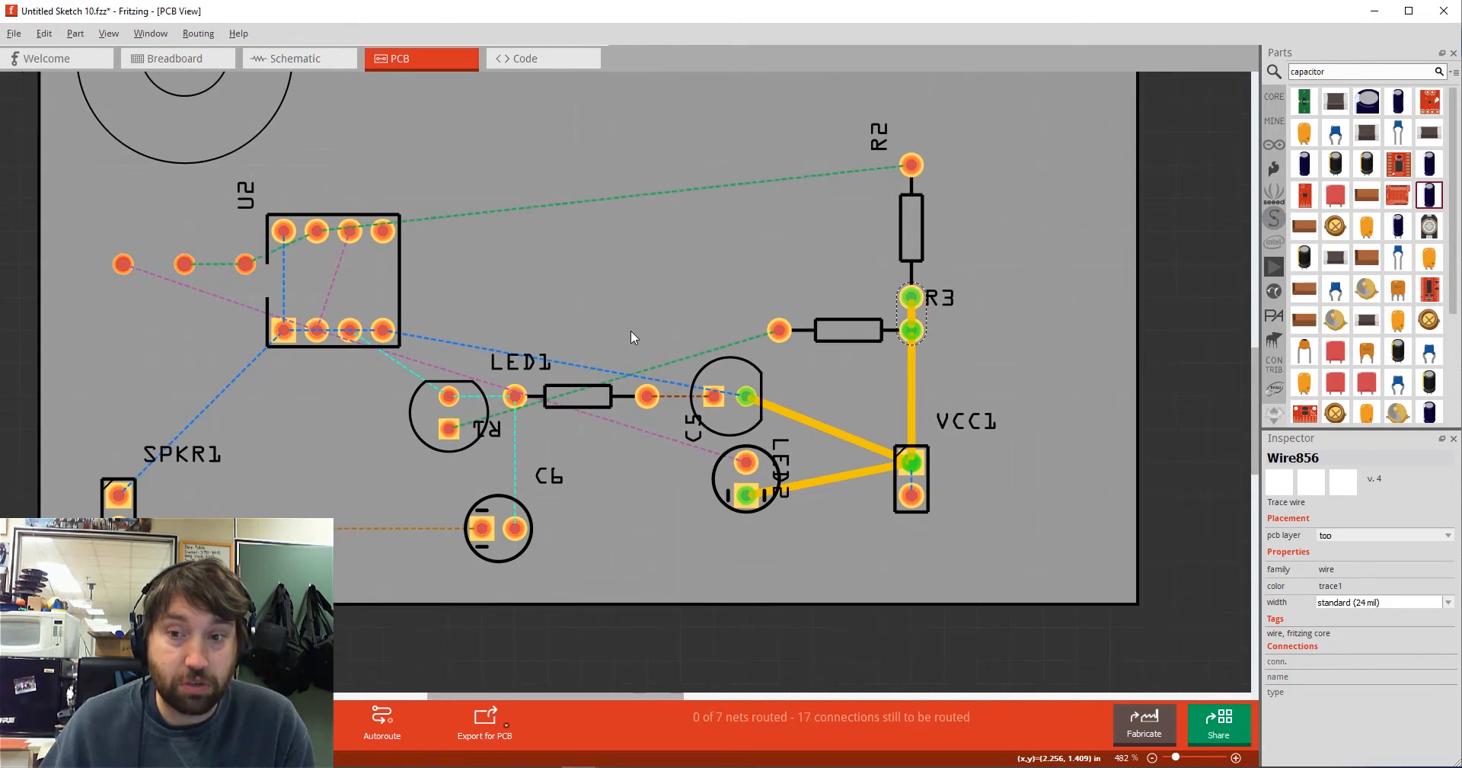
pyautogui.scroll(3, 631, 332)
pyautogui.click(830, 432)
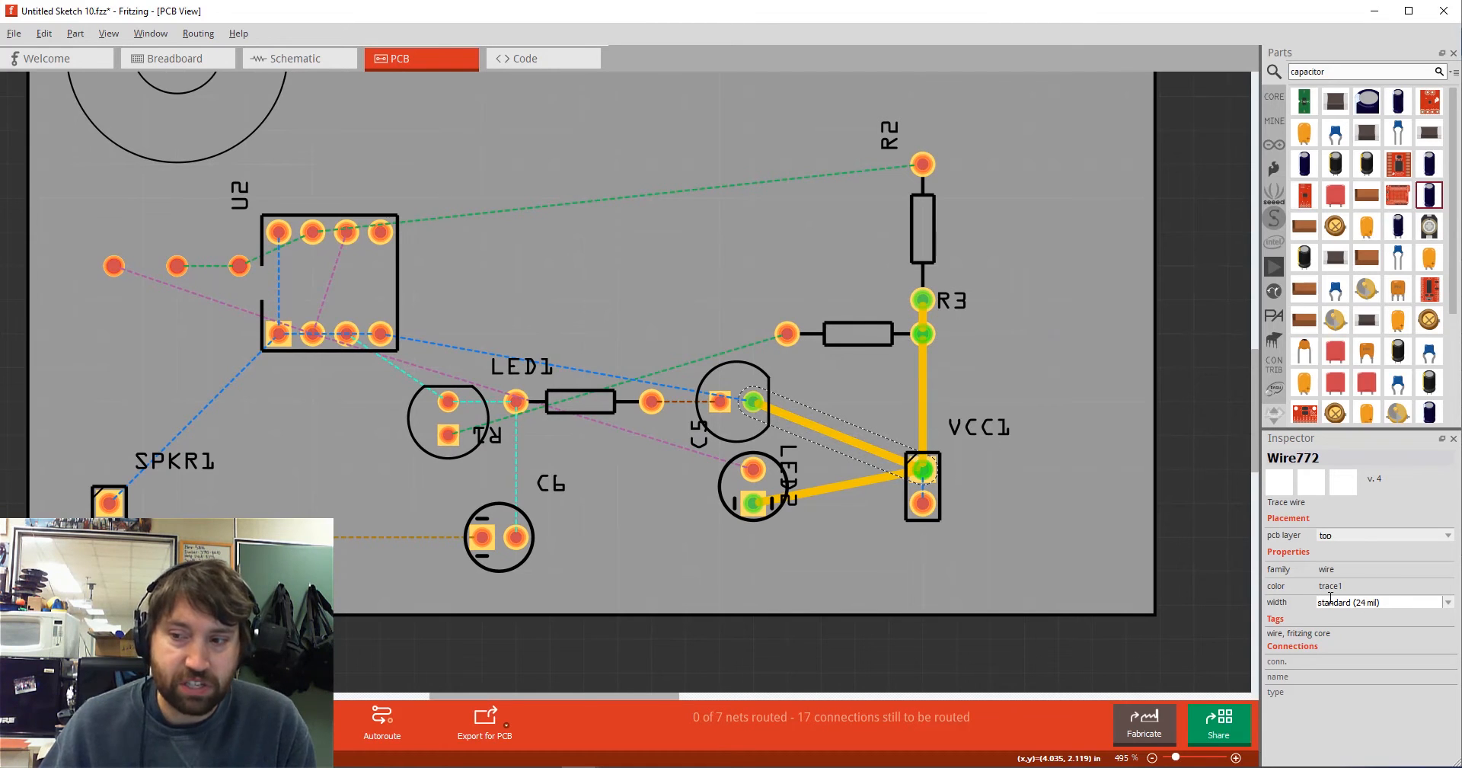
pyautogui.click(1449, 603)
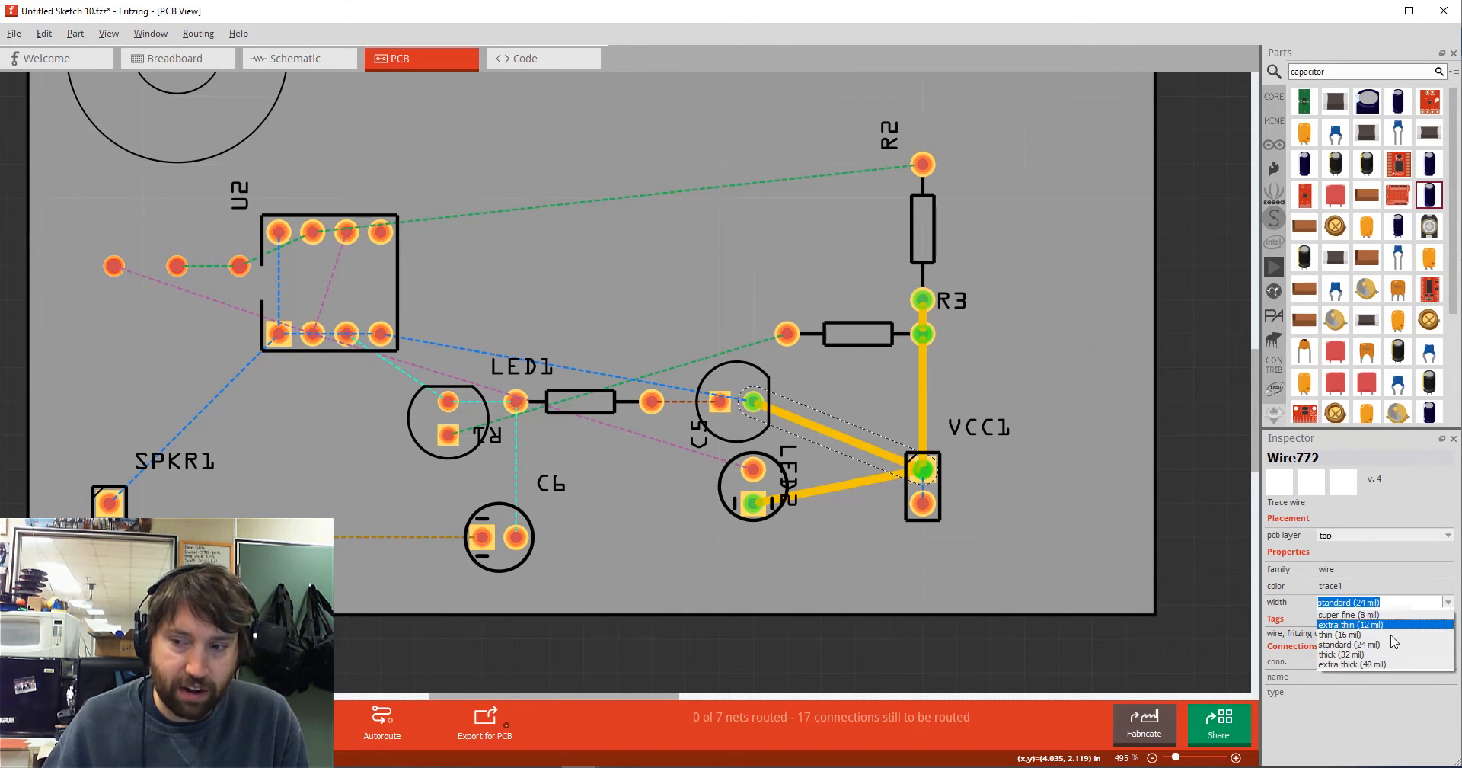
pyautogui.click(1357, 664)
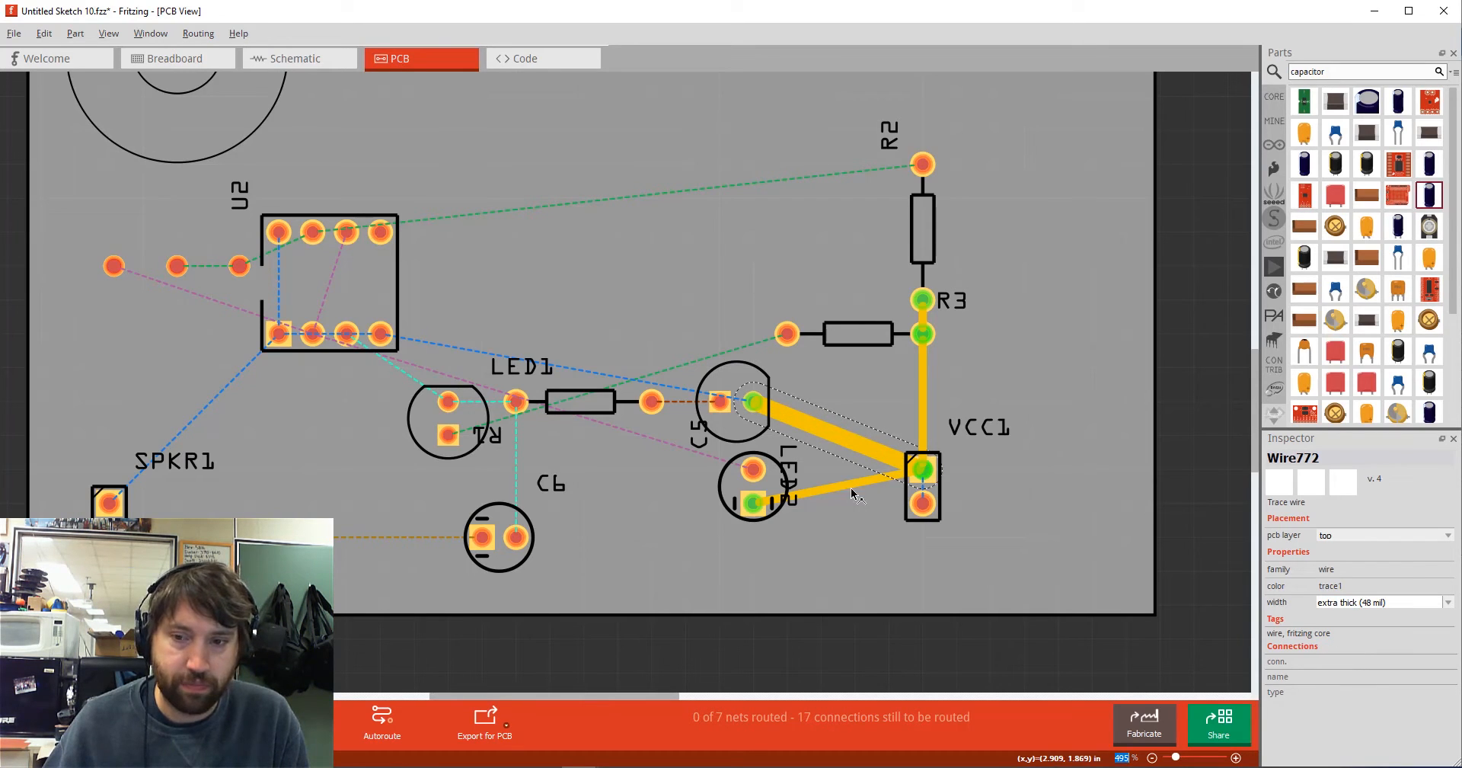
pyautogui.click(853, 488)
pyautogui.click(1448, 602)
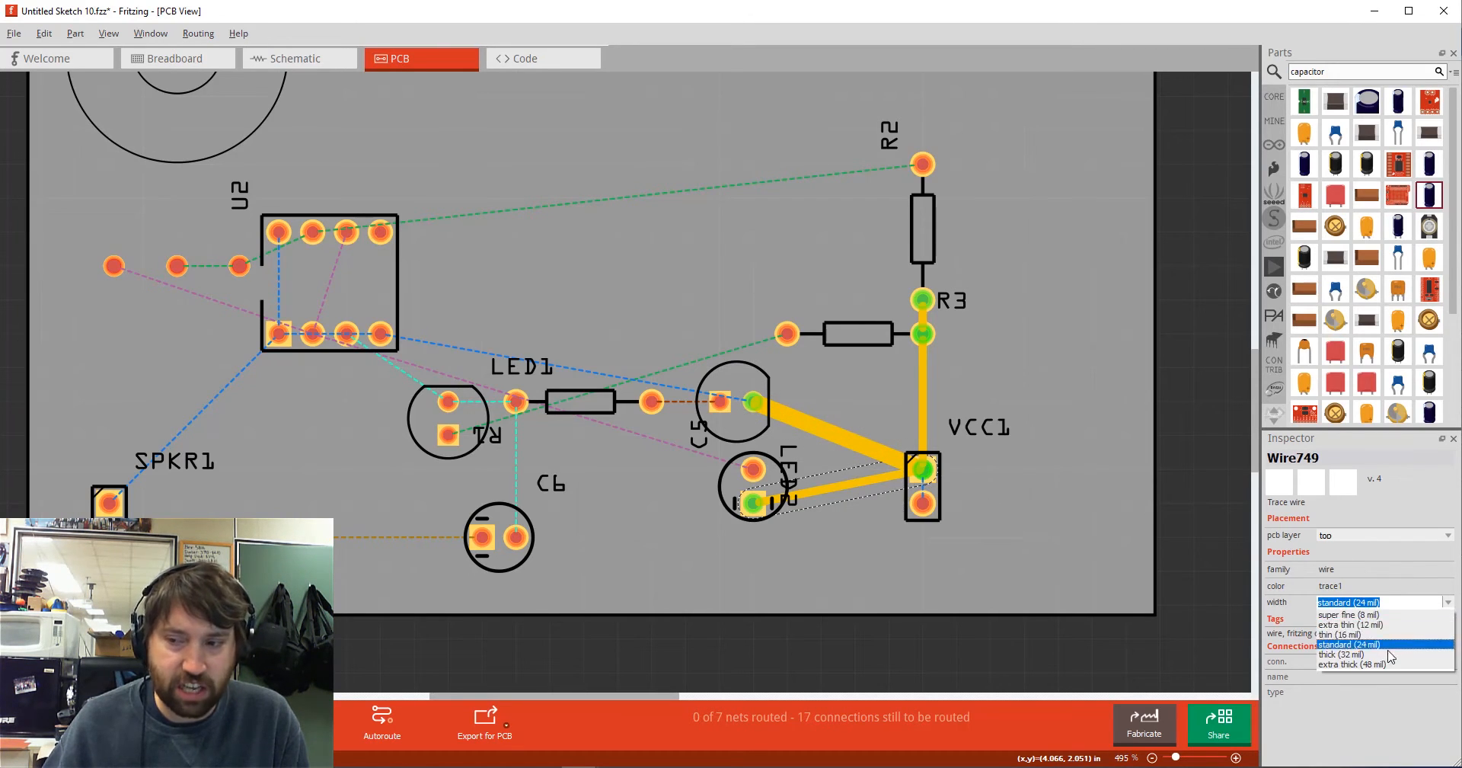
pyautogui.click(1357, 663)
# - Widen the VCC1-to-R3 trace and the short R3-to-R2 trace to extra thick (48 mil)
pyautogui.click(924, 385)
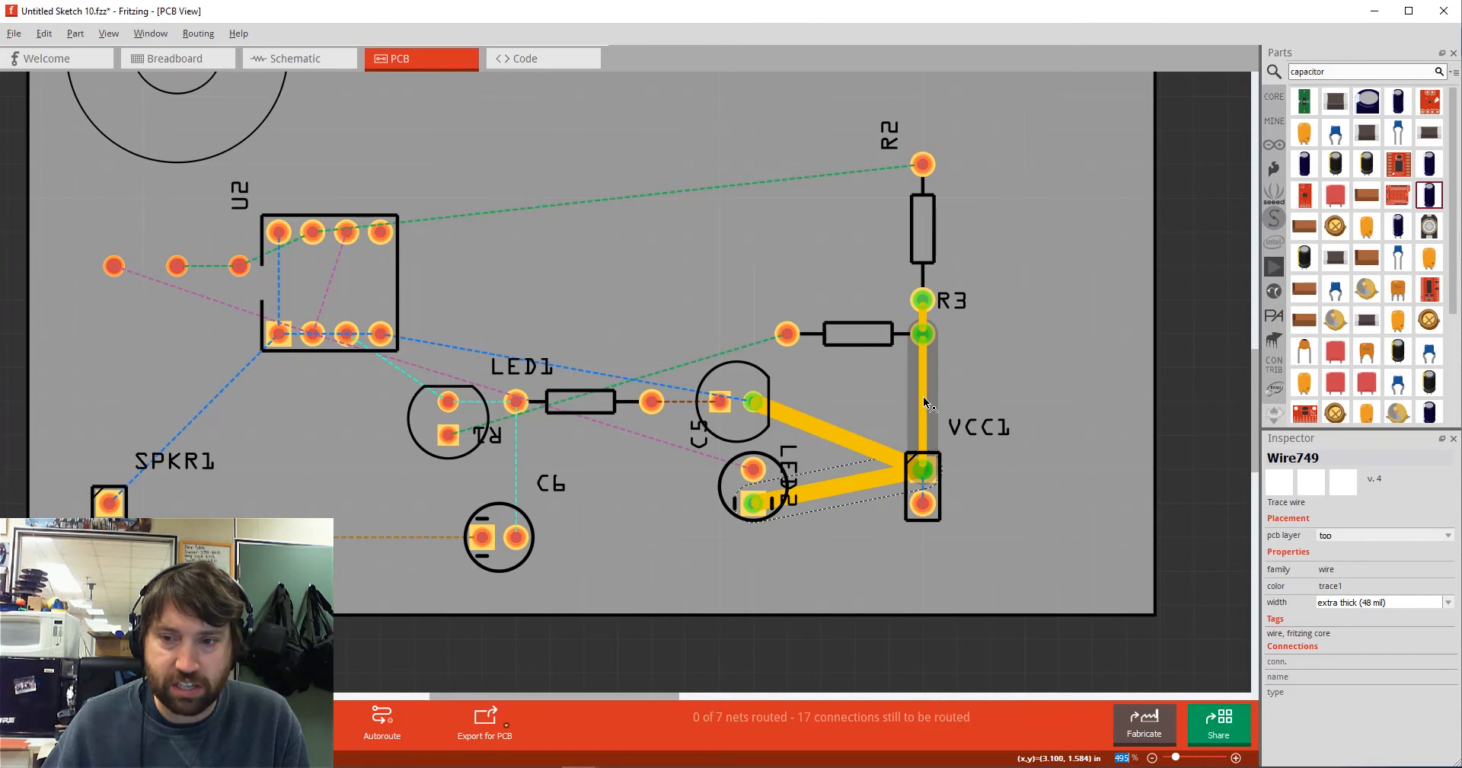
pyautogui.click(1448, 602)
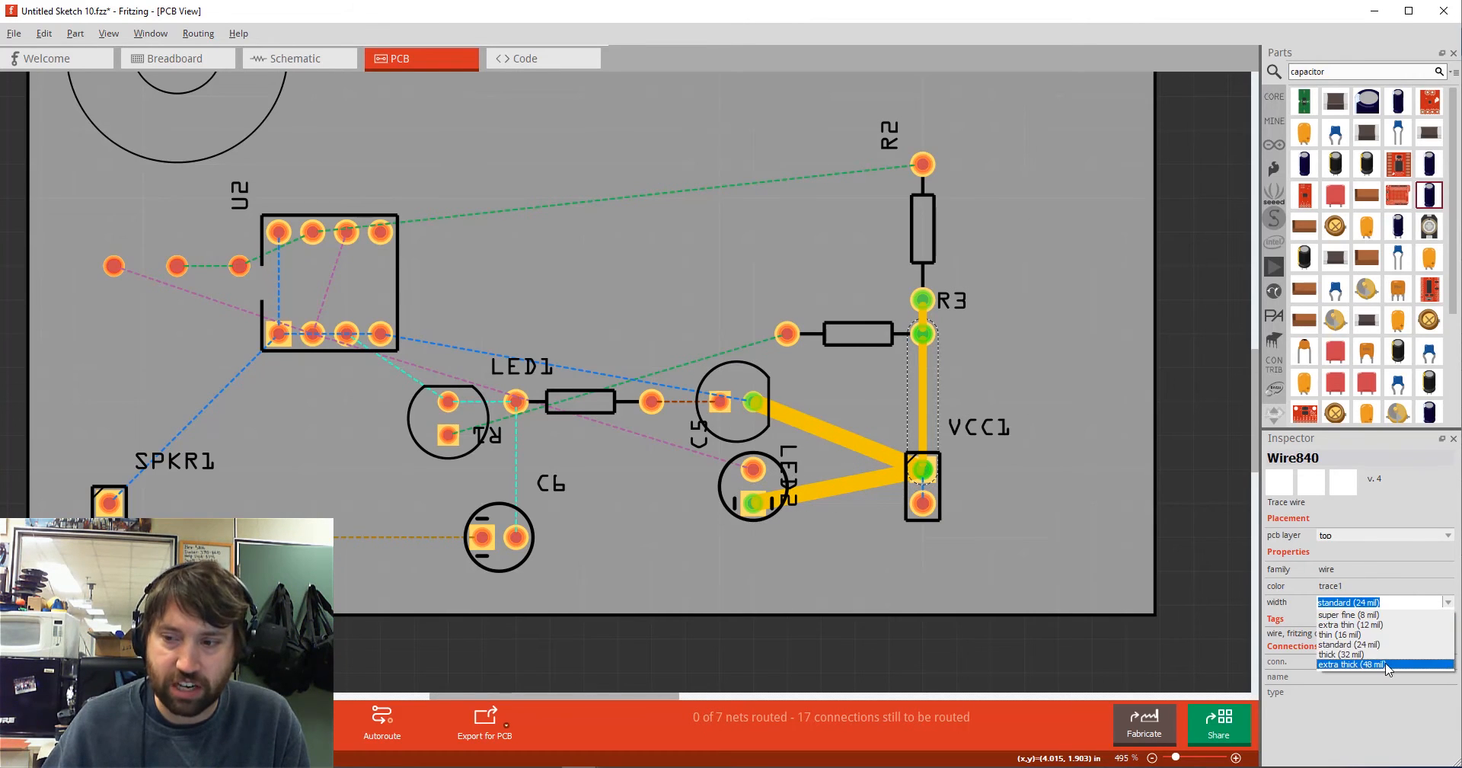
pyautogui.click(1357, 662)
pyautogui.click(926, 313)
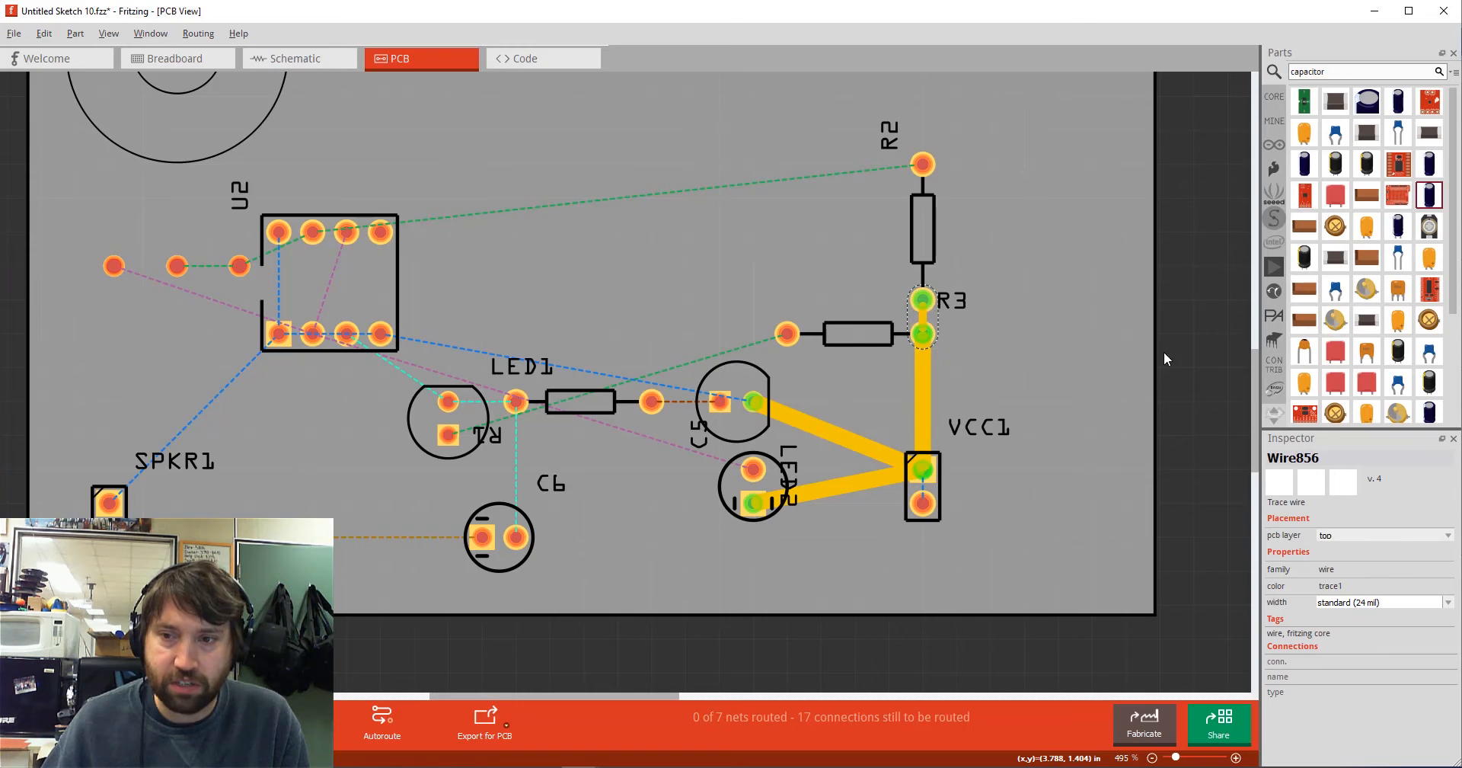
pyautogui.click(1448, 602)
pyautogui.click(1357, 662)
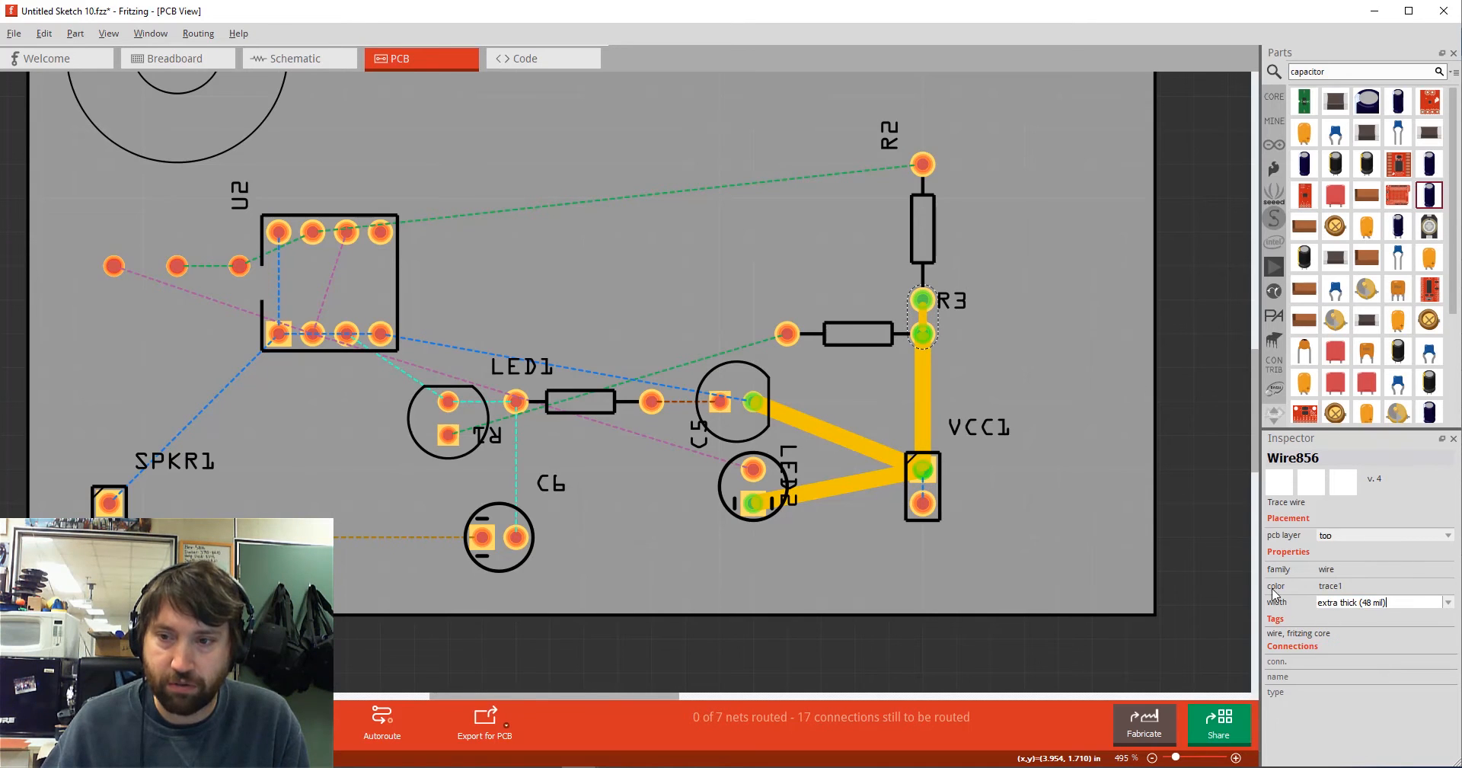
pyautogui.click(1057, 374)
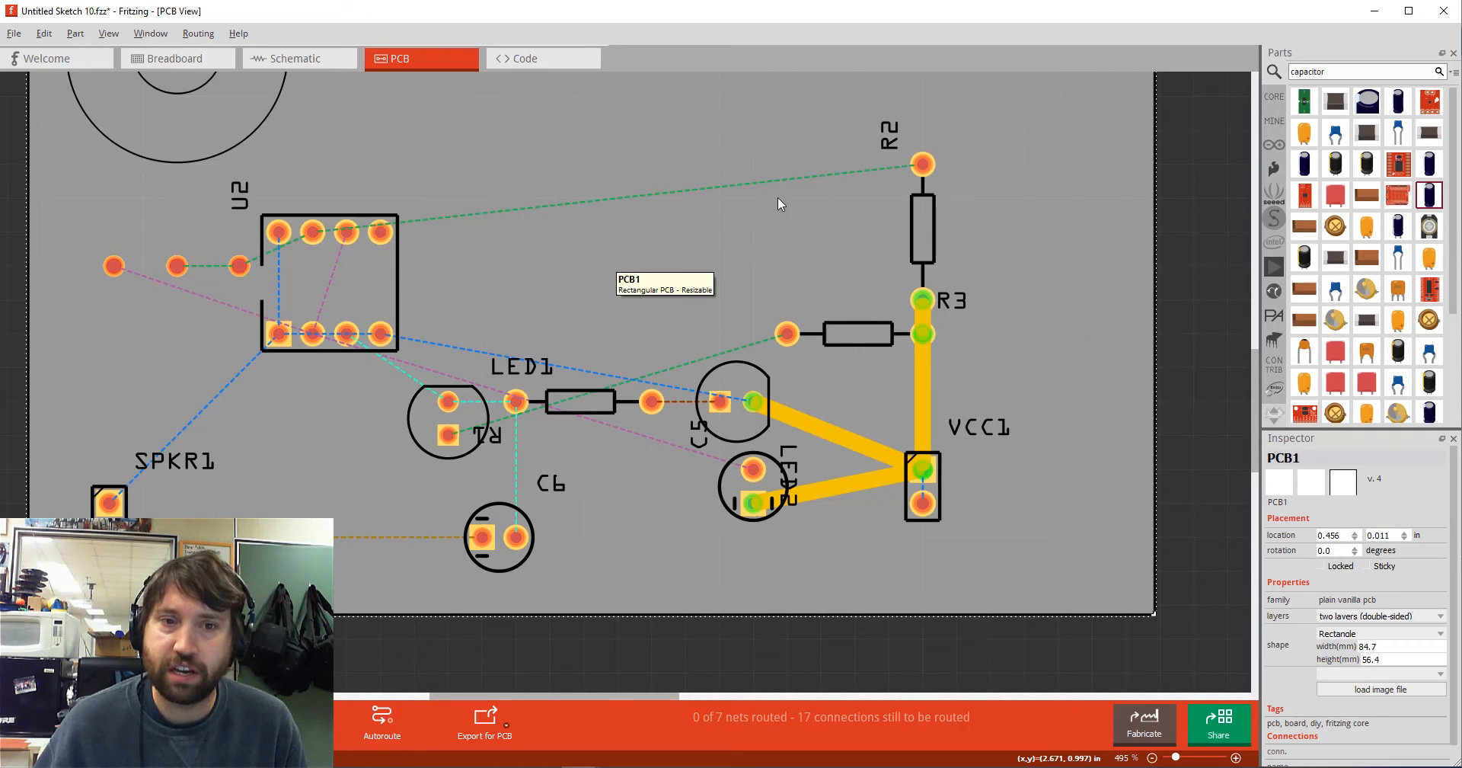
# - Route a trace from R2's upper pad to the second pad in U2's upper row and make it extra thick (48 mil)
pyautogui.moveTo(922, 164)
pyautogui.mouseDown()
pyautogui.moveTo(764, 158)
pyautogui.moveTo(313, 231)
pyautogui.mouseUp()
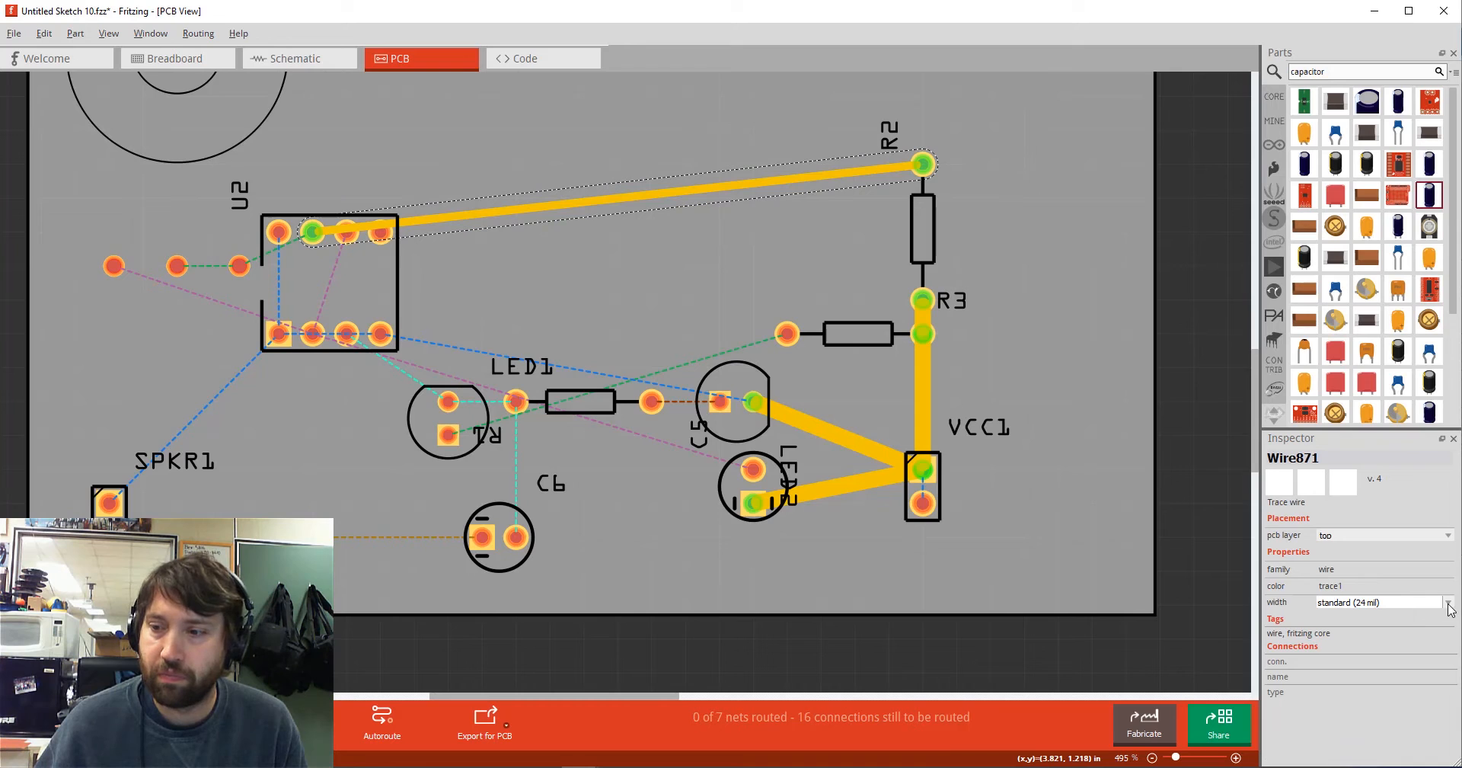
pyautogui.click(1448, 602)
pyautogui.click(1365, 663)
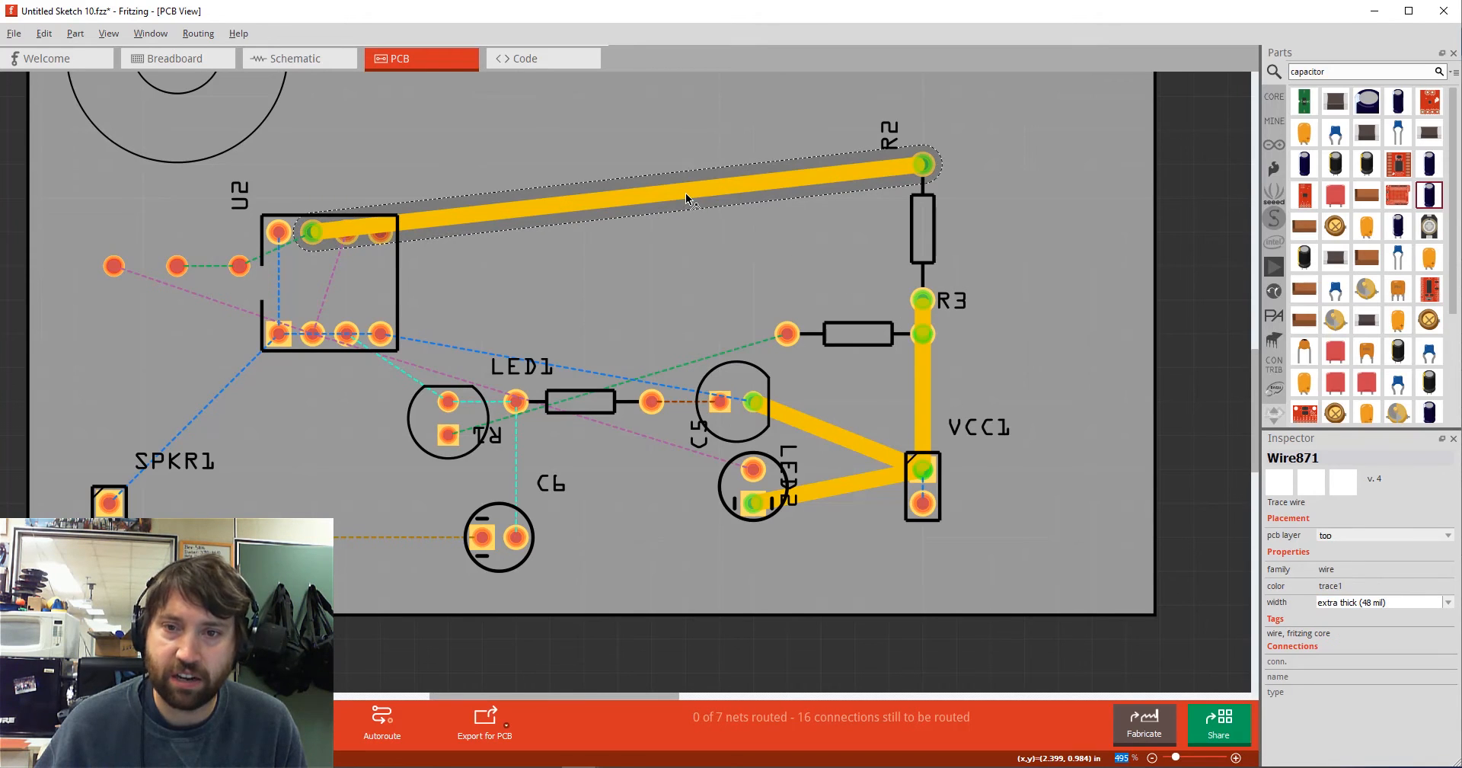
# - Bend the R2-to-U2 trace into a horizontal run above U2, with corners straight above U2's connected pad and beside R2's upper pad
pyautogui.moveTo(685, 193)
pyautogui.mouseDown()
pyautogui.moveTo(668, 125)
pyautogui.moveTo(595, 101)
pyautogui.moveTo(312, 131)
pyautogui.mouseUp()
pyautogui.moveTo(817, 158)
pyautogui.mouseDown()
pyautogui.moveTo(820, 130)
pyautogui.moveTo(888, 131)
pyautogui.mouseUp()
pyautogui.click(769, 207)
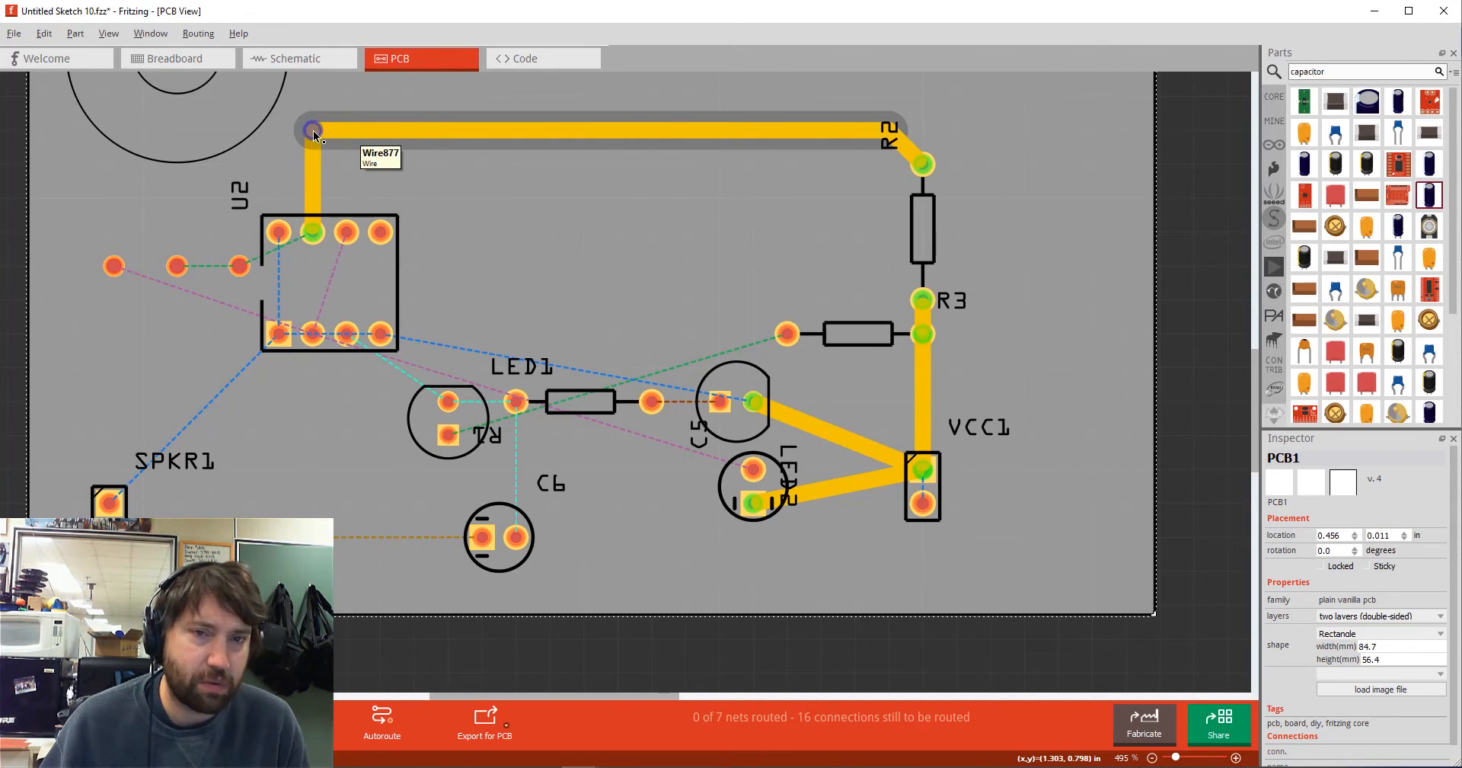
pyautogui.moveTo(313, 141); pyautogui.dragTo(380, 146)
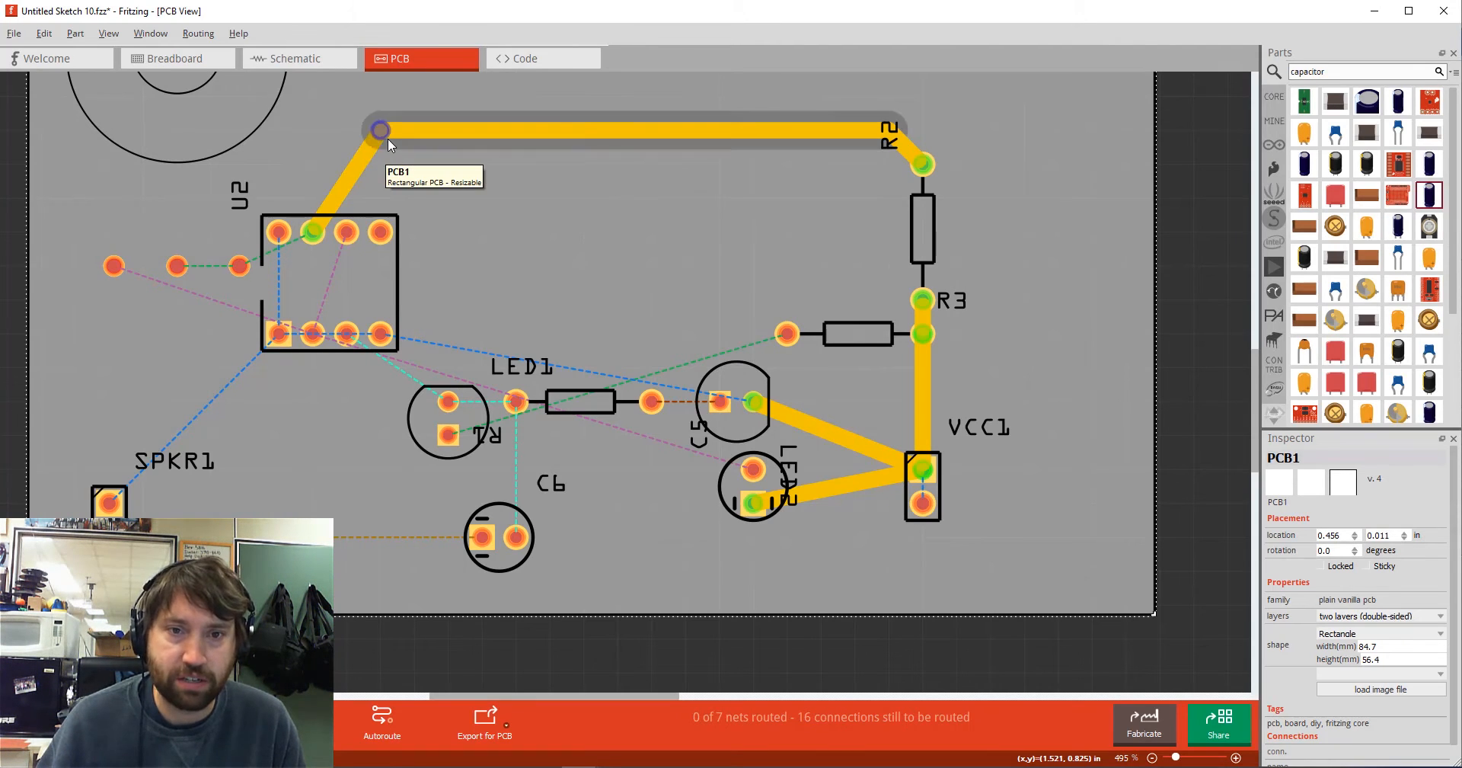
pyautogui.moveTo(385, 131); pyautogui.dragTo(319, 135)
# - Curve the horizontal run of the R2-to-U2 trace upward and lower its corner above U2 slightly
pyautogui.moveTo(446, 133); pyautogui.dragTo(365, 114)
pyautogui.click(384, 114)
pyautogui.hotkey('ctrl', 'z')
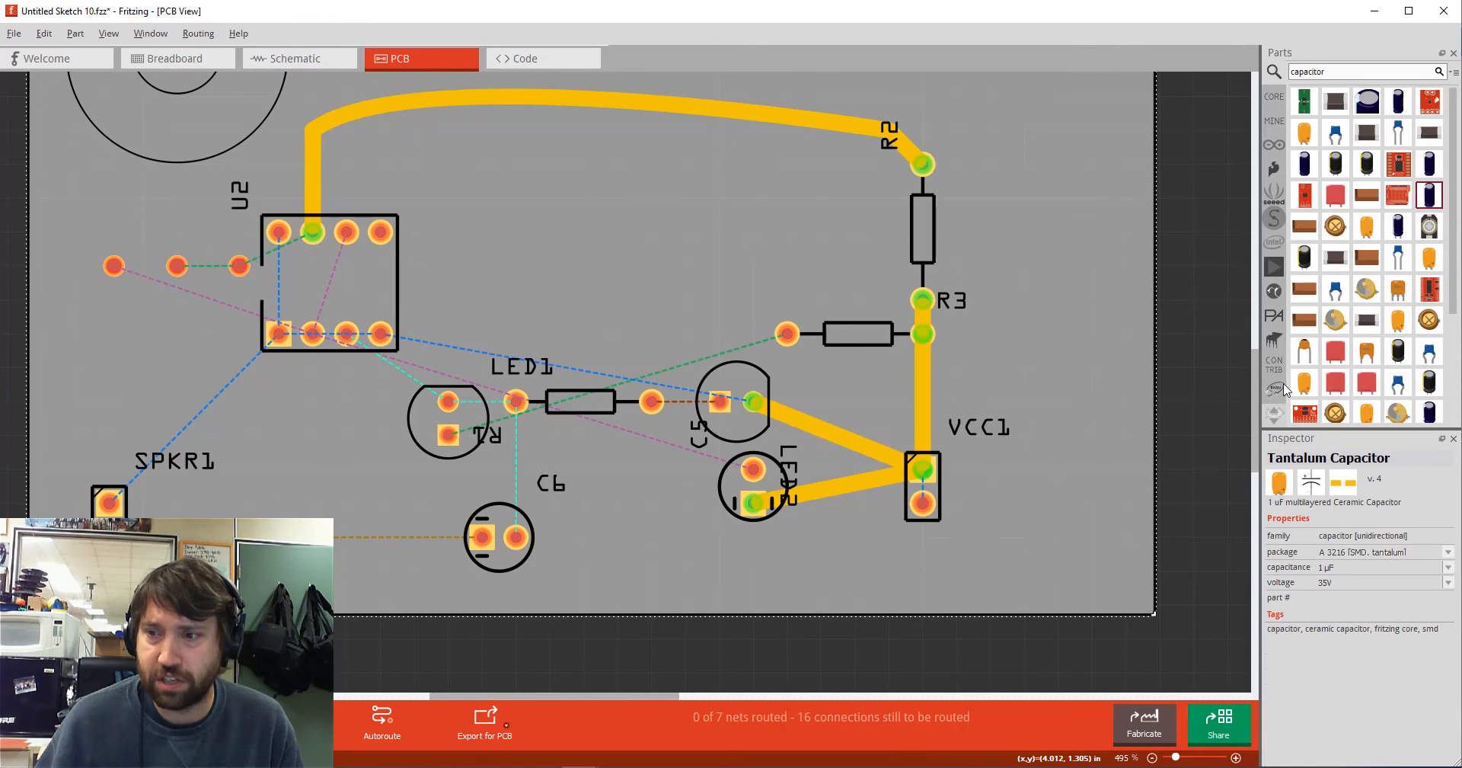
pyautogui.scroll(3, 331, 411)
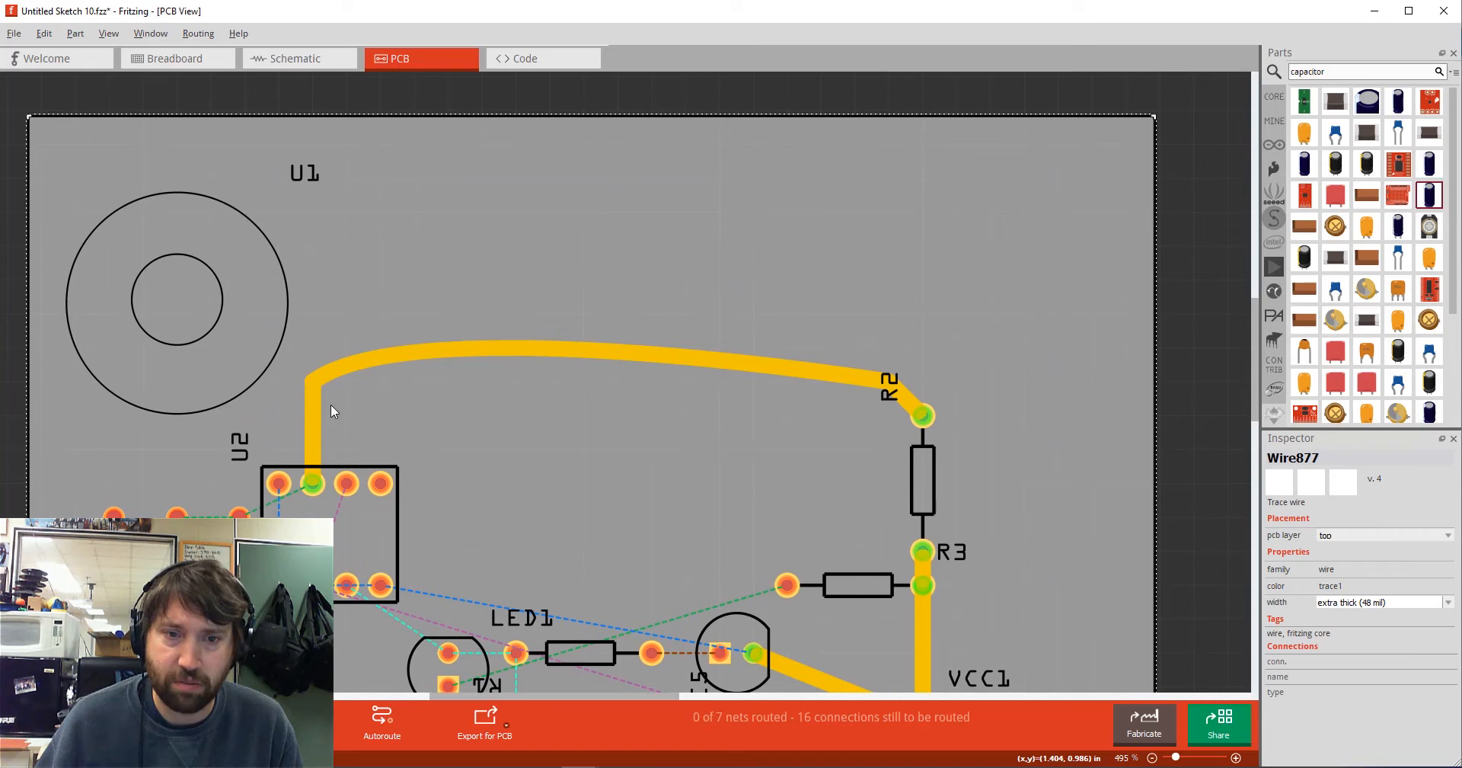
pyautogui.click(369, 361)
pyautogui.moveTo(317, 382)
pyautogui.mouseDown()
pyautogui.moveTo(382, 402)
pyautogui.moveTo(340, 399)
pyautogui.moveTo(316, 425)
pyautogui.moveTo(310, 395)
pyautogui.mouseUp()
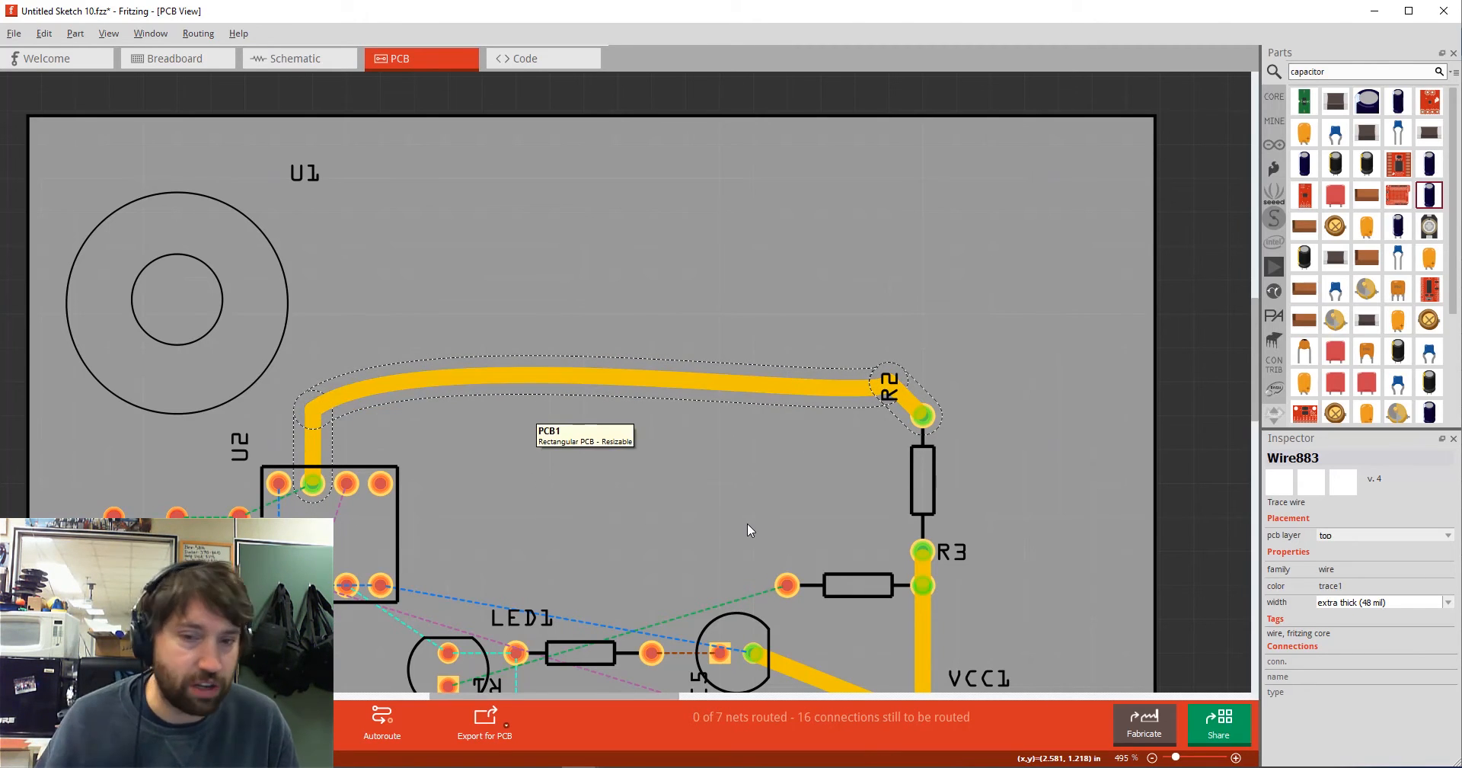
pyautogui.click(779, 463)
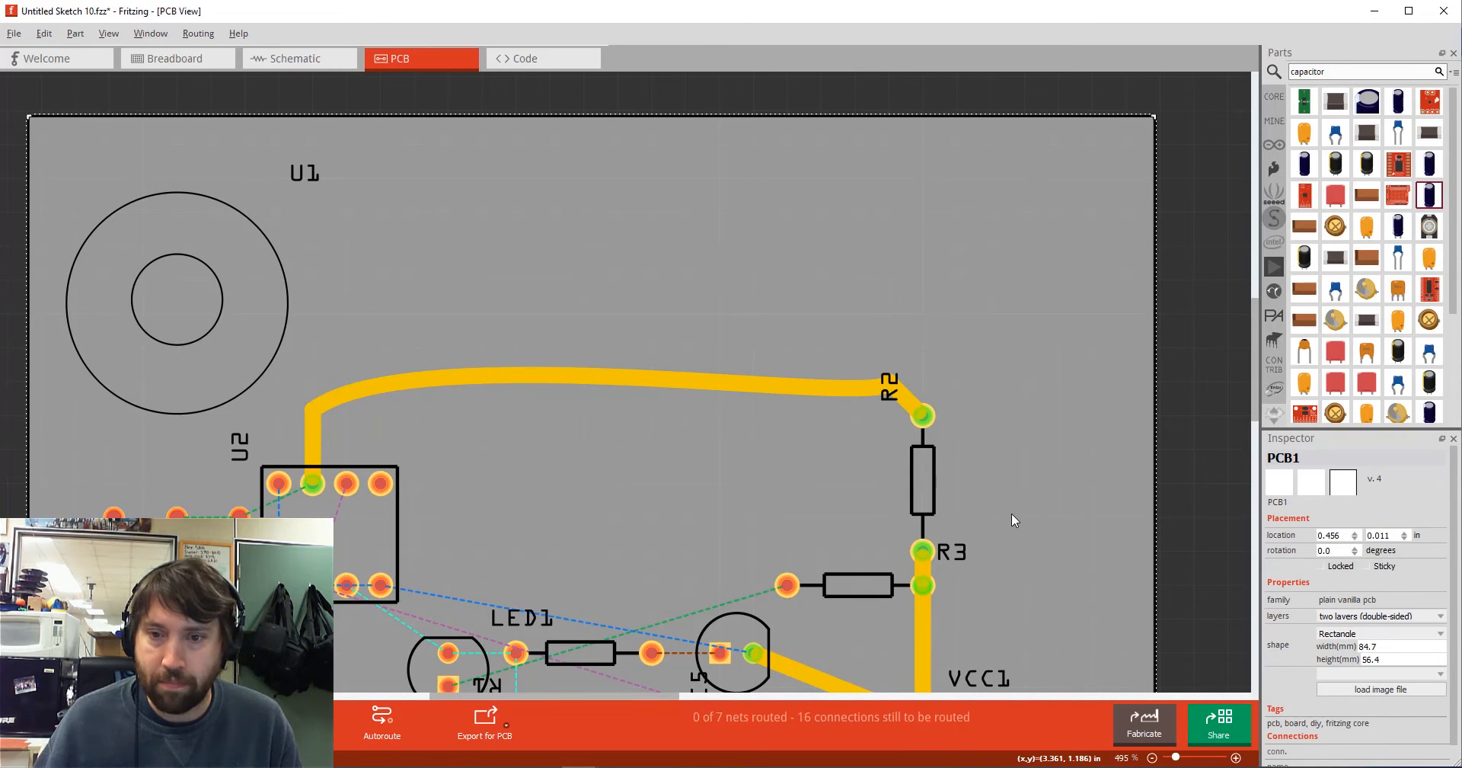
# - Try moving R3 up and left to about 2.362, 1.157 in, and undo the move
pyautogui.scroll(-1, 1012, 514)
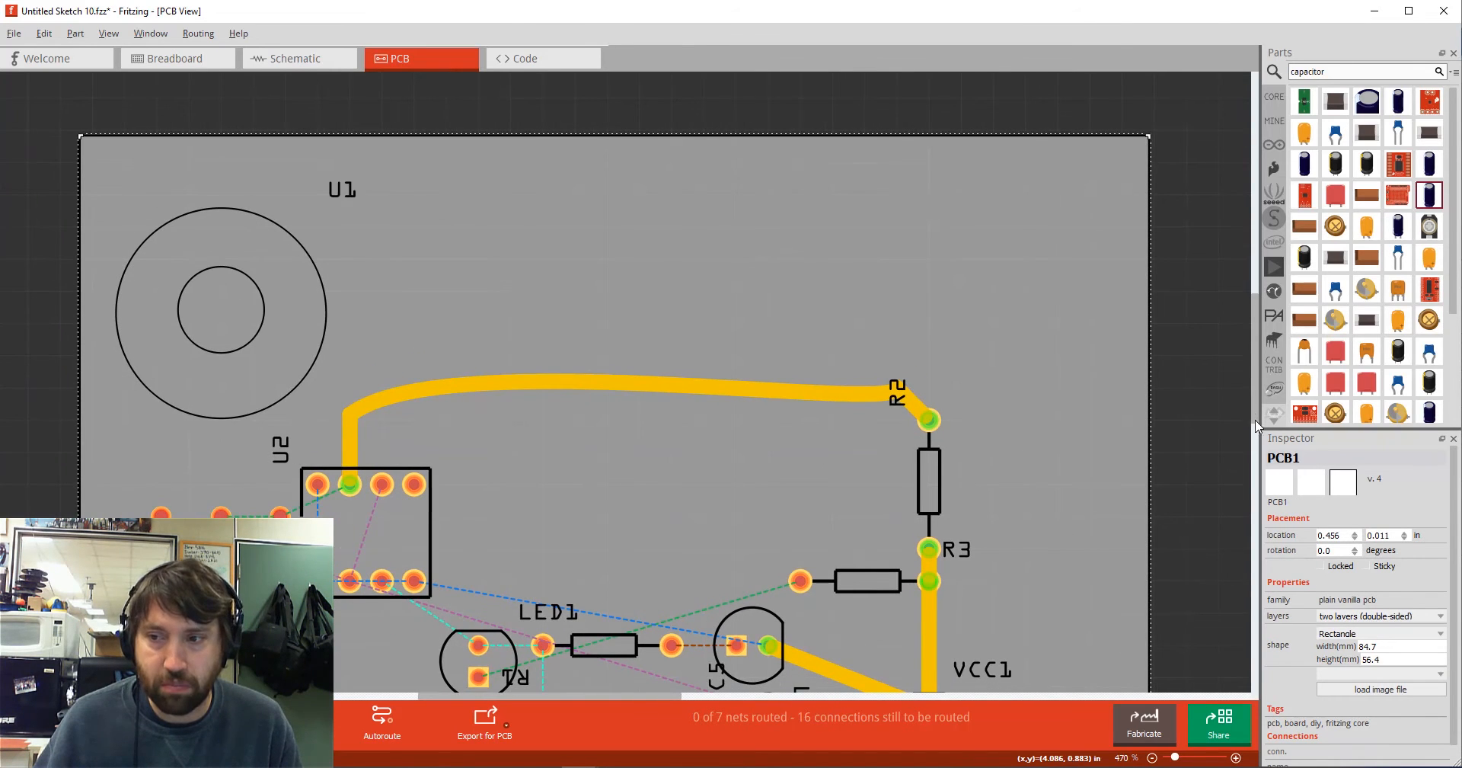
pyautogui.moveTo(1256, 425); pyautogui.dragTo(1258, 446)
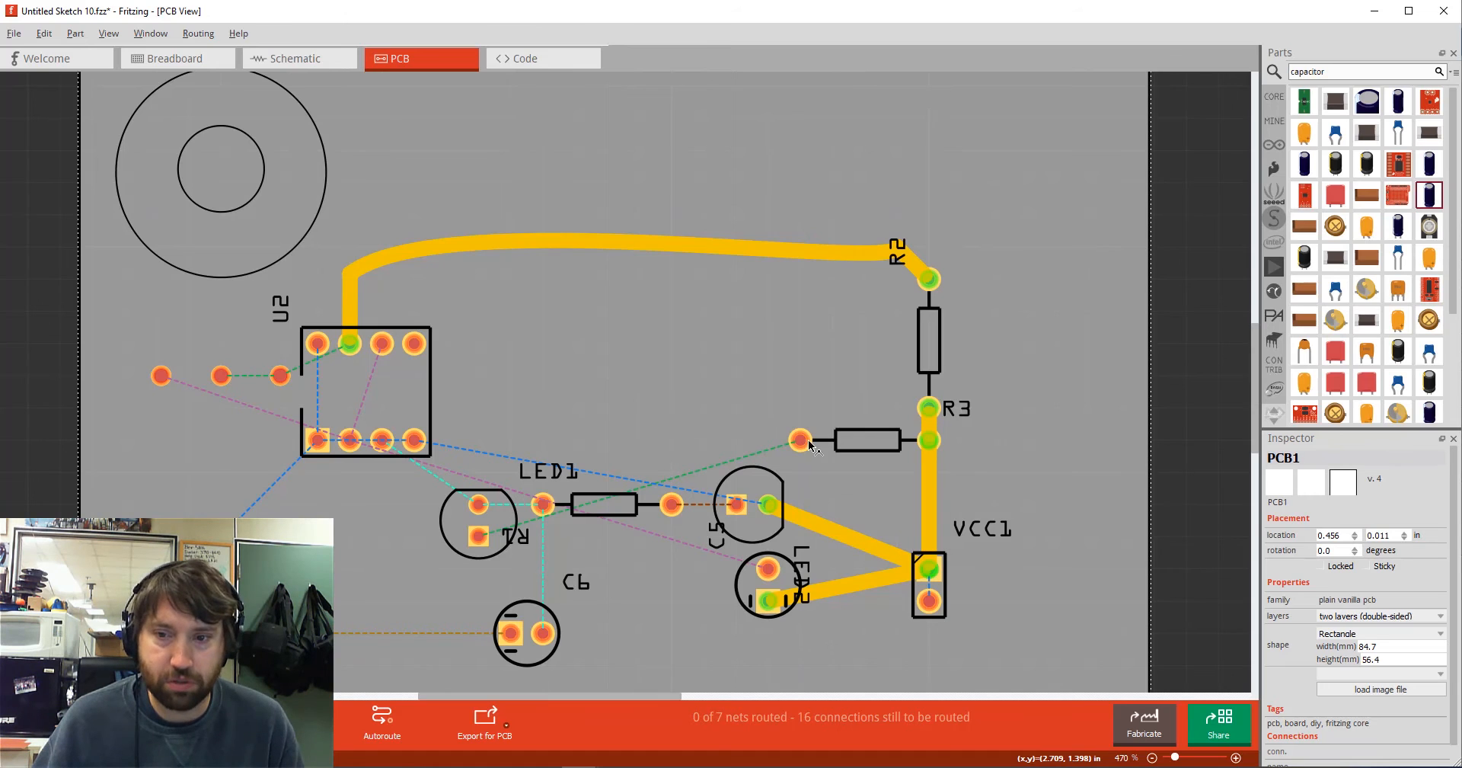
pyautogui.moveTo(913, 449)
pyautogui.mouseDown()
pyautogui.moveTo(798, 351)
pyautogui.moveTo(745, 351)
pyautogui.moveTo(815, 392)
pyautogui.mouseUp()
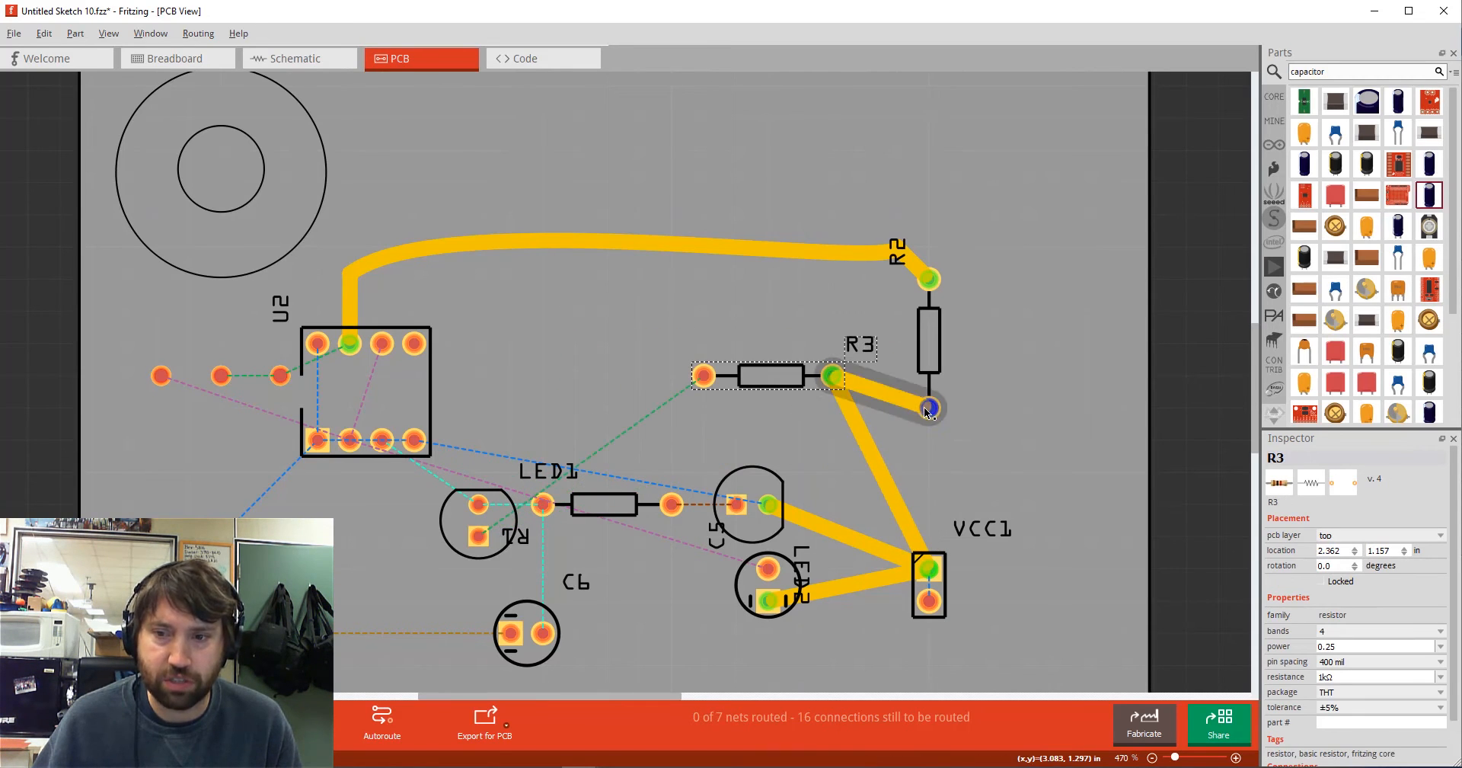
pyautogui.moveTo(928, 407)
pyautogui.mouseDown()
pyautogui.moveTo(876, 344)
pyautogui.moveTo(922, 379)
pyautogui.mouseUp()
pyautogui.hotkey('ctrl', 'z')
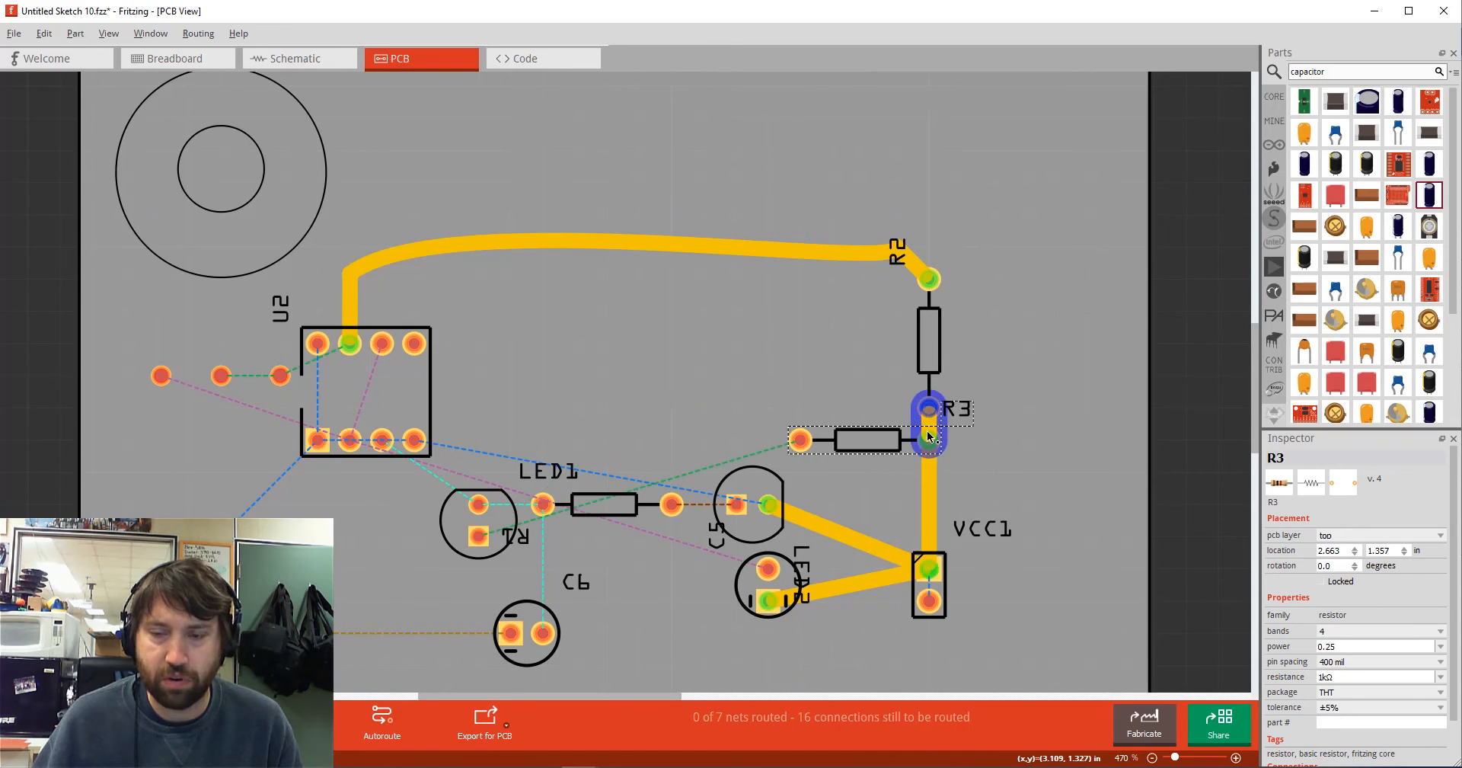
pyautogui.click(930, 475)
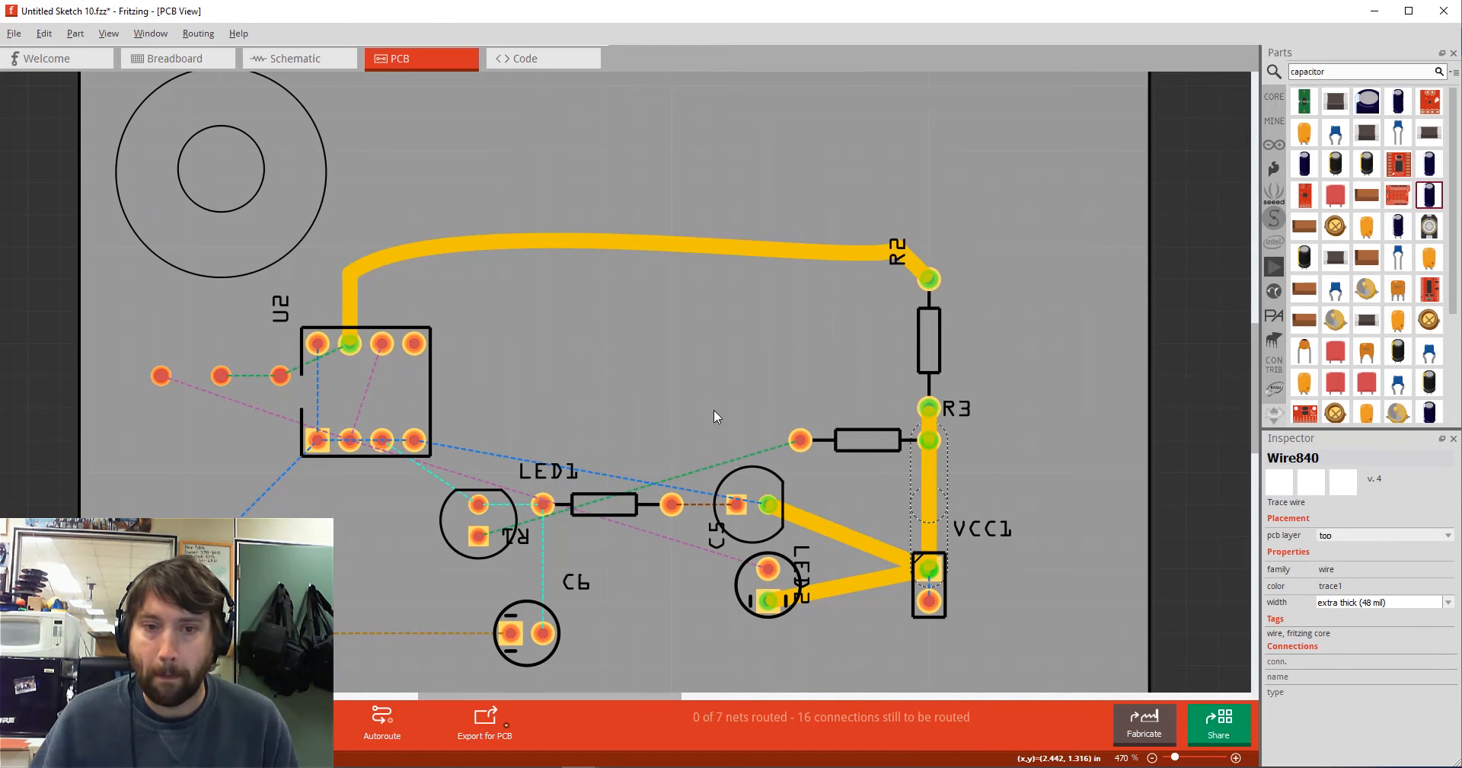
# - Shrink the board to about 76.5 by 50.6 mm so it fits closely around the components
pyautogui.keyDown('ctrl'); pyautogui.scroll(-2, 660, 363); pyautogui.keyUp('ctrl')
pyautogui.keyDown('ctrl'); pyautogui.scroll(-4, 660, 367); pyautogui.keyUp('ctrl')
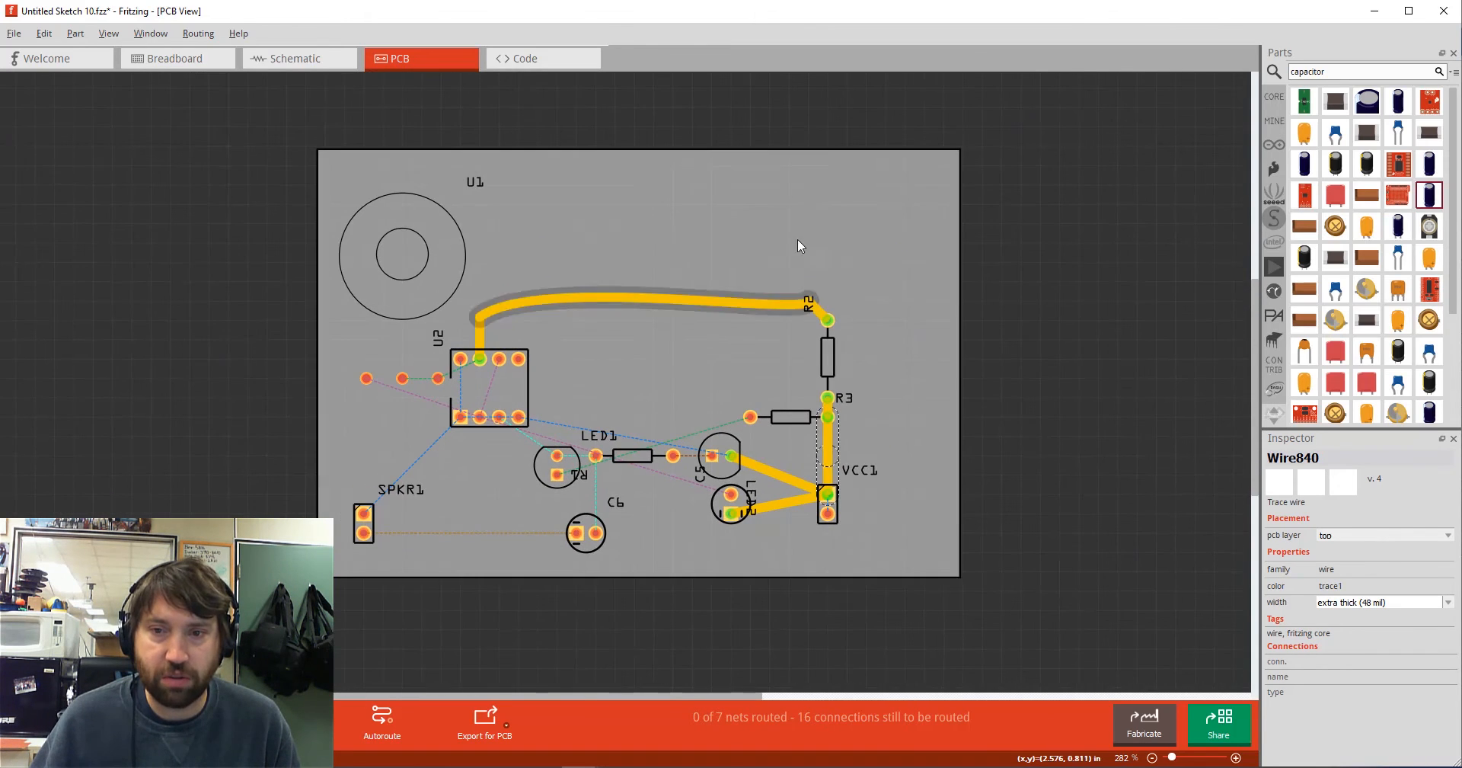
pyautogui.click(777, 221)
pyautogui.moveTo(655, 267); pyautogui.dragTo(798, 221)
pyautogui.moveTo(943, 154); pyautogui.dragTo(881, 197)
pyautogui.moveTo(811, 225); pyautogui.dragTo(812, 221)
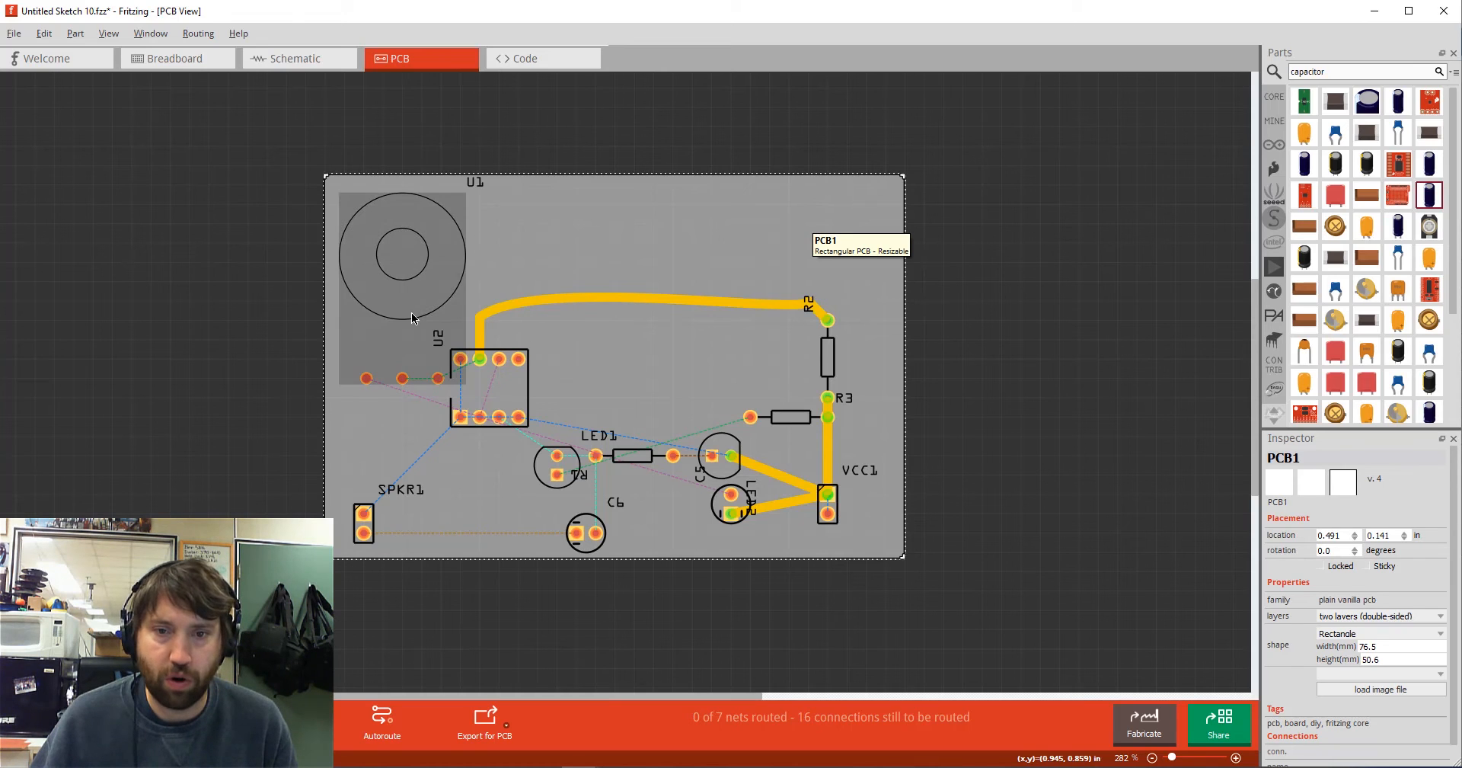
# - Move potentiometer U1 to about 1.887, 0.240 in, between U2 and R2, and shift SPKR1 directly below U2
pyautogui.moveTo(421, 313); pyautogui.dragTo(668, 327)
pyautogui.click(367, 526)
pyautogui.moveTo(367, 526); pyautogui.dragTo(463, 526)
pyautogui.moveTo(673, 354); pyautogui.dragTo(674, 346)
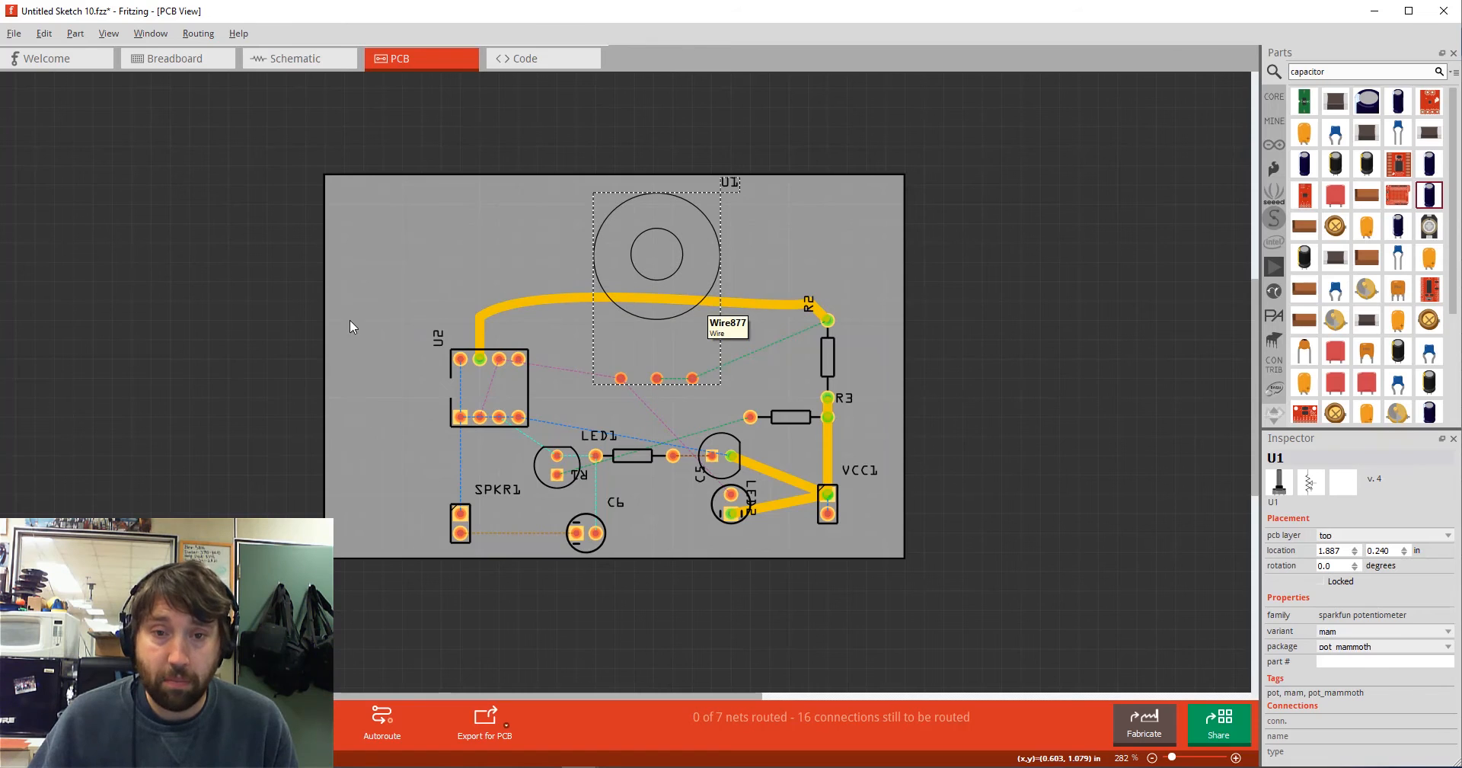
# - Reposition the board outline and enlarge it to about 100.1 by 77.7 mm, leaving a wide margin around all components
pyautogui.moveTo(358, 326); pyautogui.dragTo(392, 326)
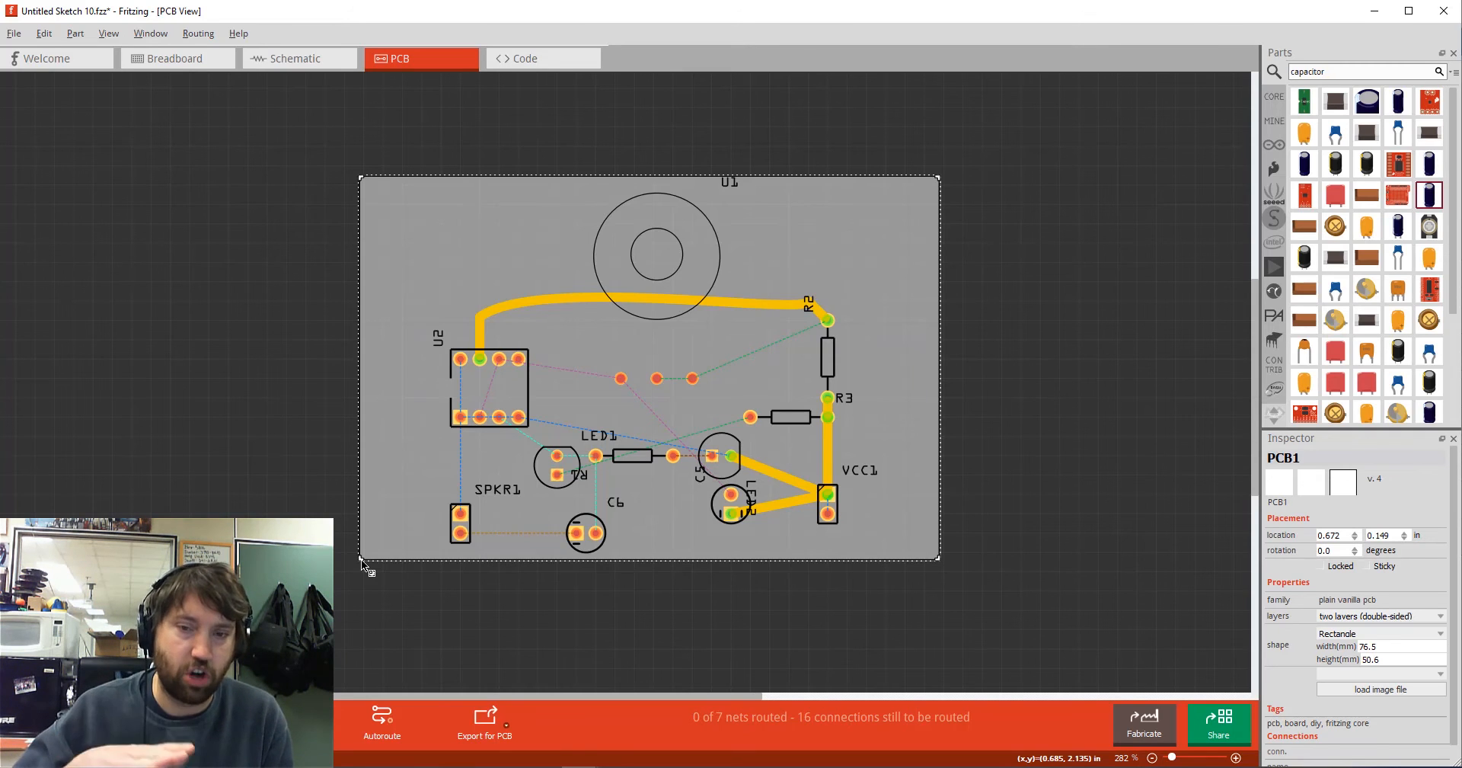
pyautogui.moveTo(361, 559); pyautogui.dragTo(320, 662)
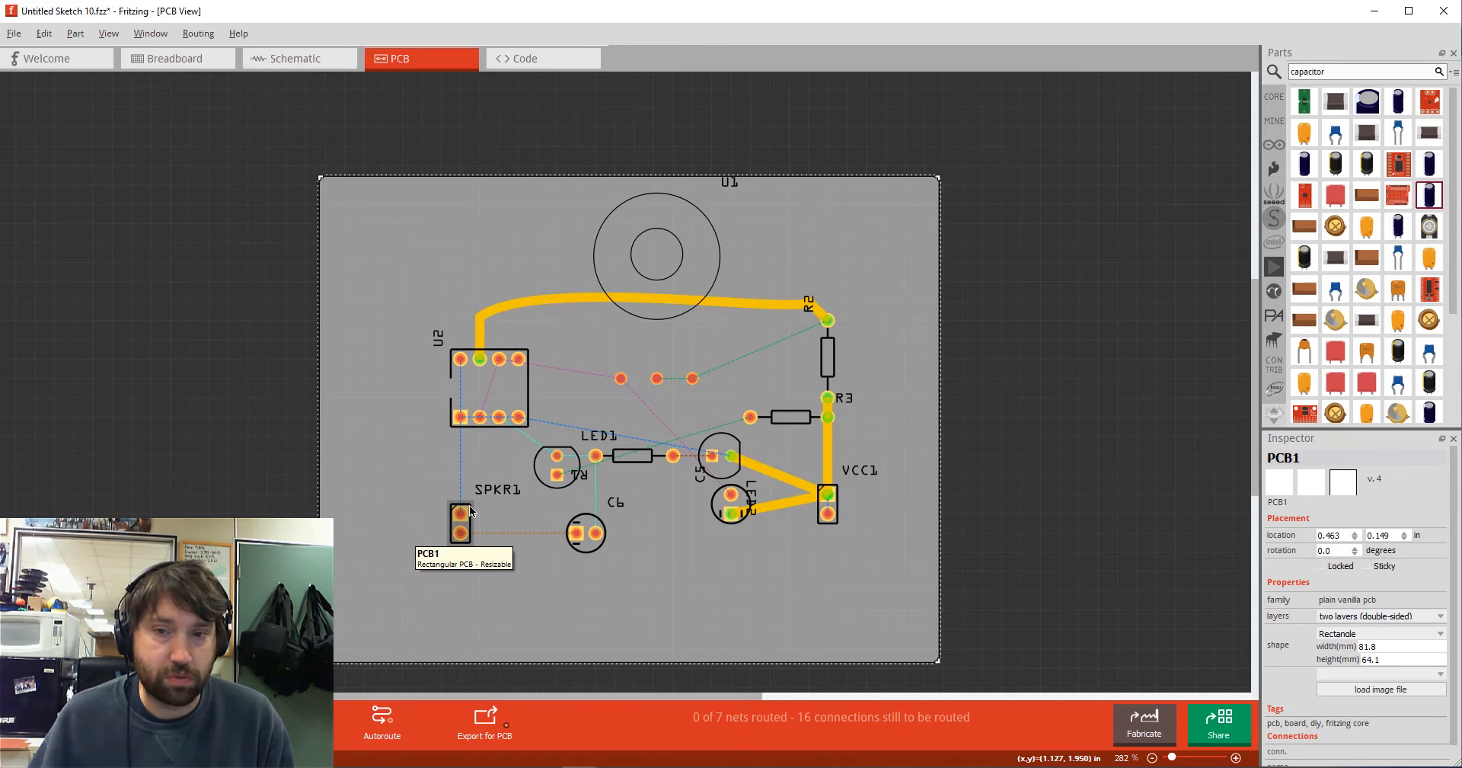
pyautogui.moveTo(937, 177); pyautogui.dragTo(1000, 75)
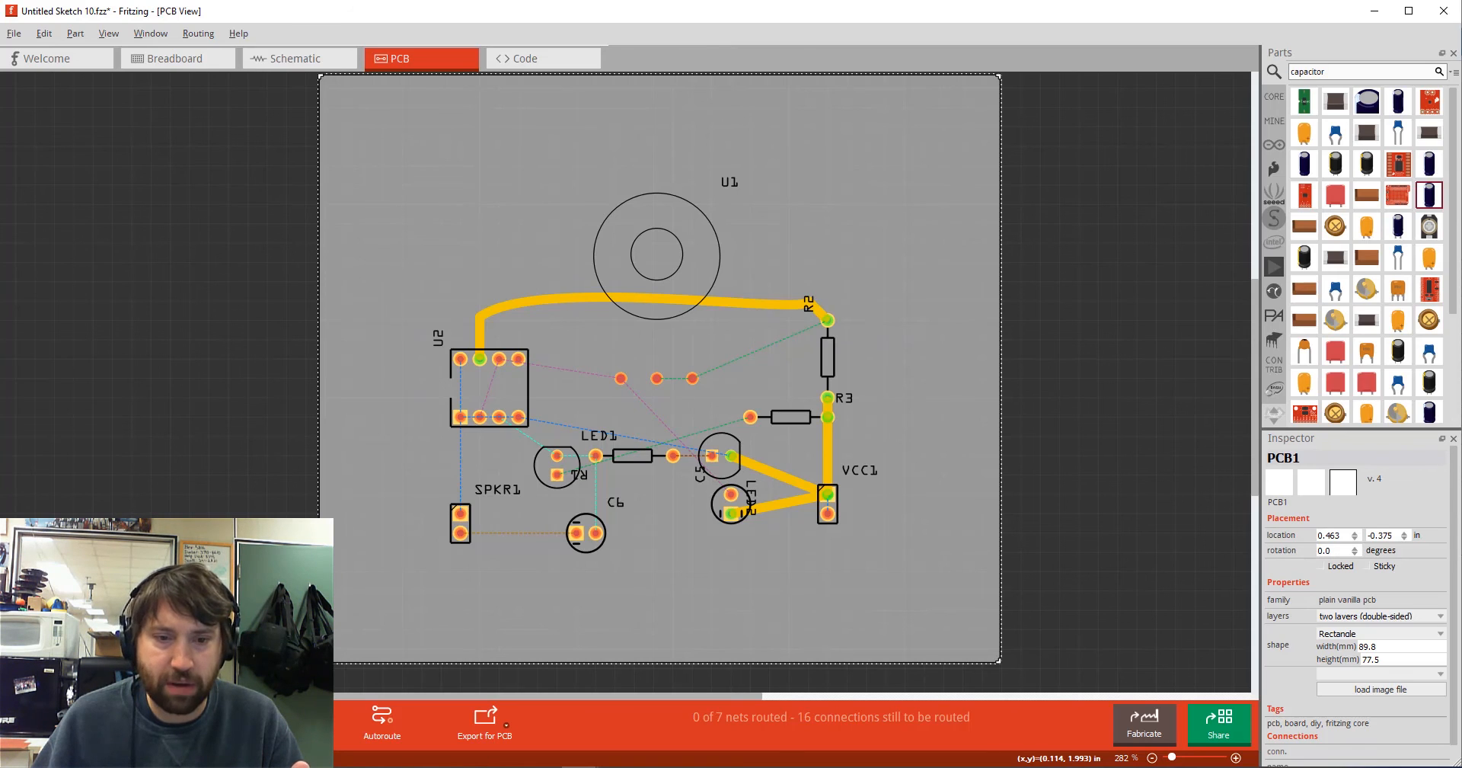
pyautogui.moveTo(319, 661); pyautogui.dragTo(262, 661)
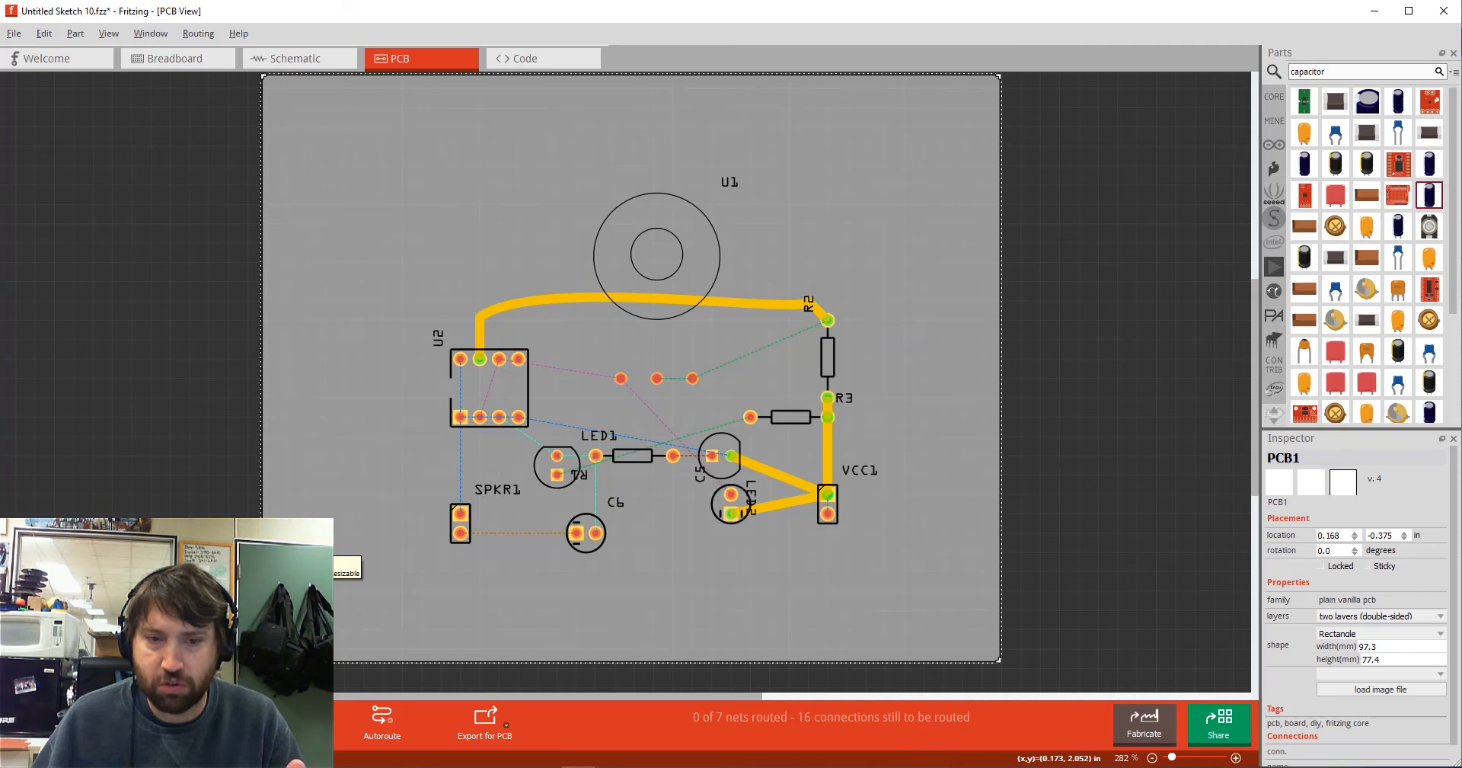
pyautogui.moveTo(263, 661); pyautogui.dragTo(241, 663)
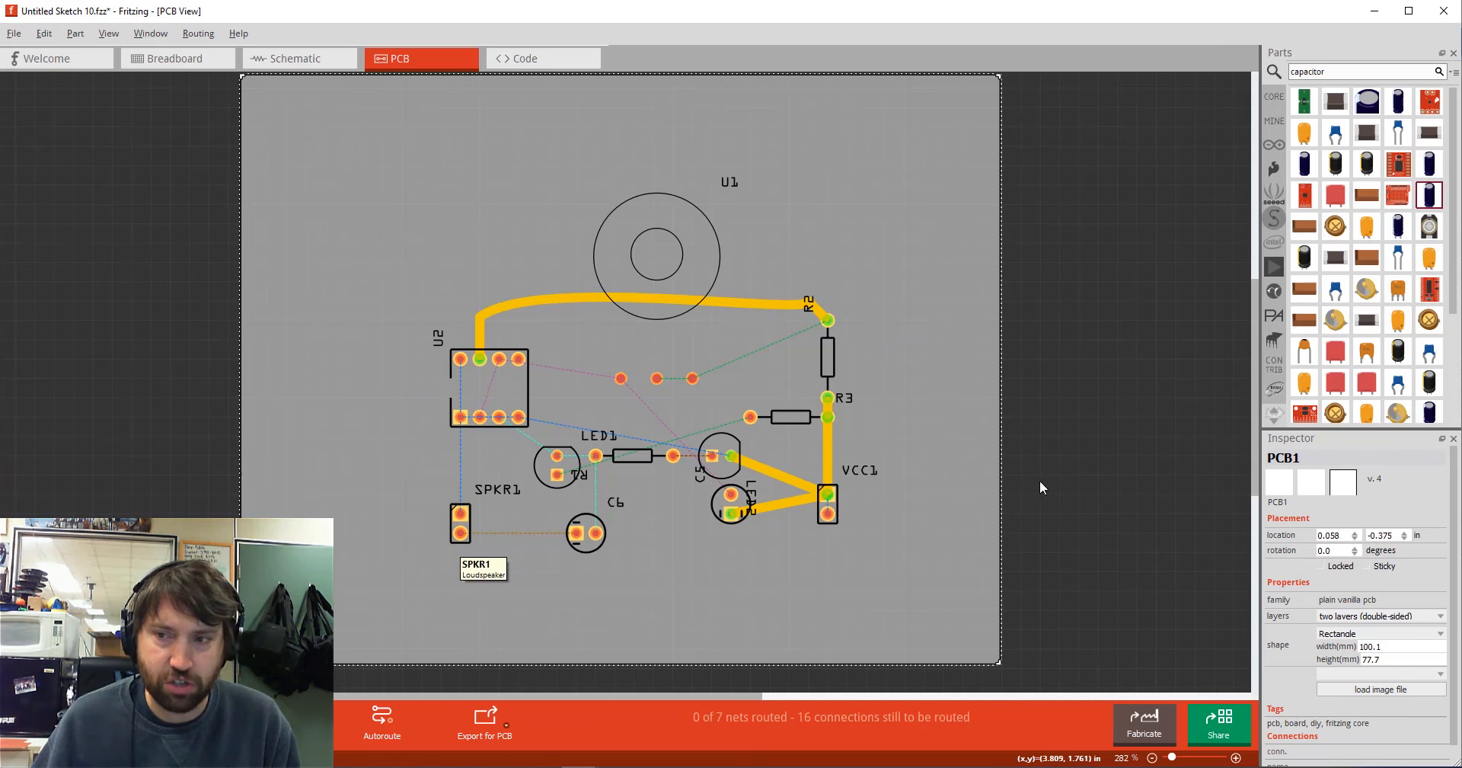
pyautogui.scroll(-2, 1122, 273)
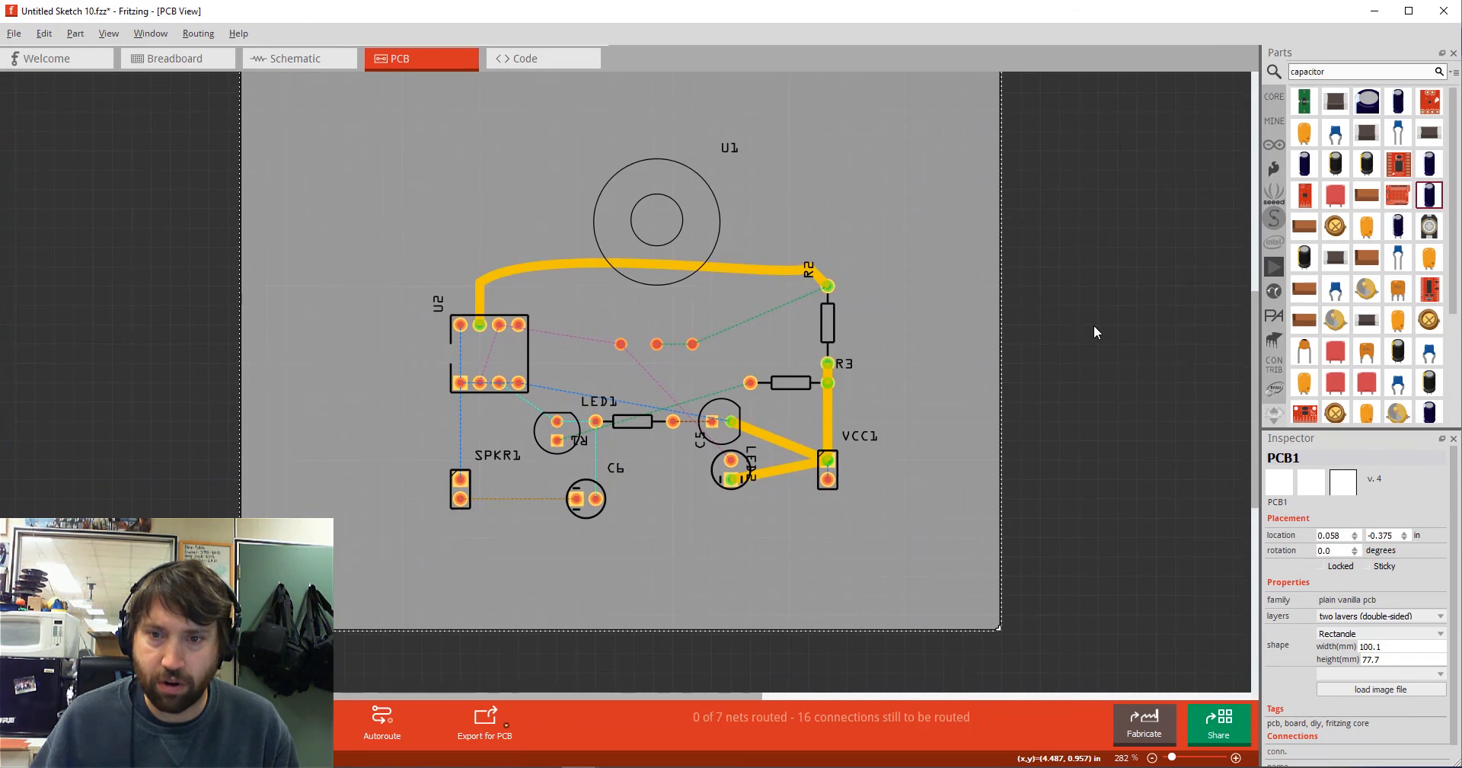
# - Enlarge the board outline to about 109.9 by 92.7 mm by extending its lower, right and upper edges away from the components
pyautogui.keyDown('ctrl'); pyautogui.scroll(2, 1074, 388); pyautogui.keyUp('ctrl')
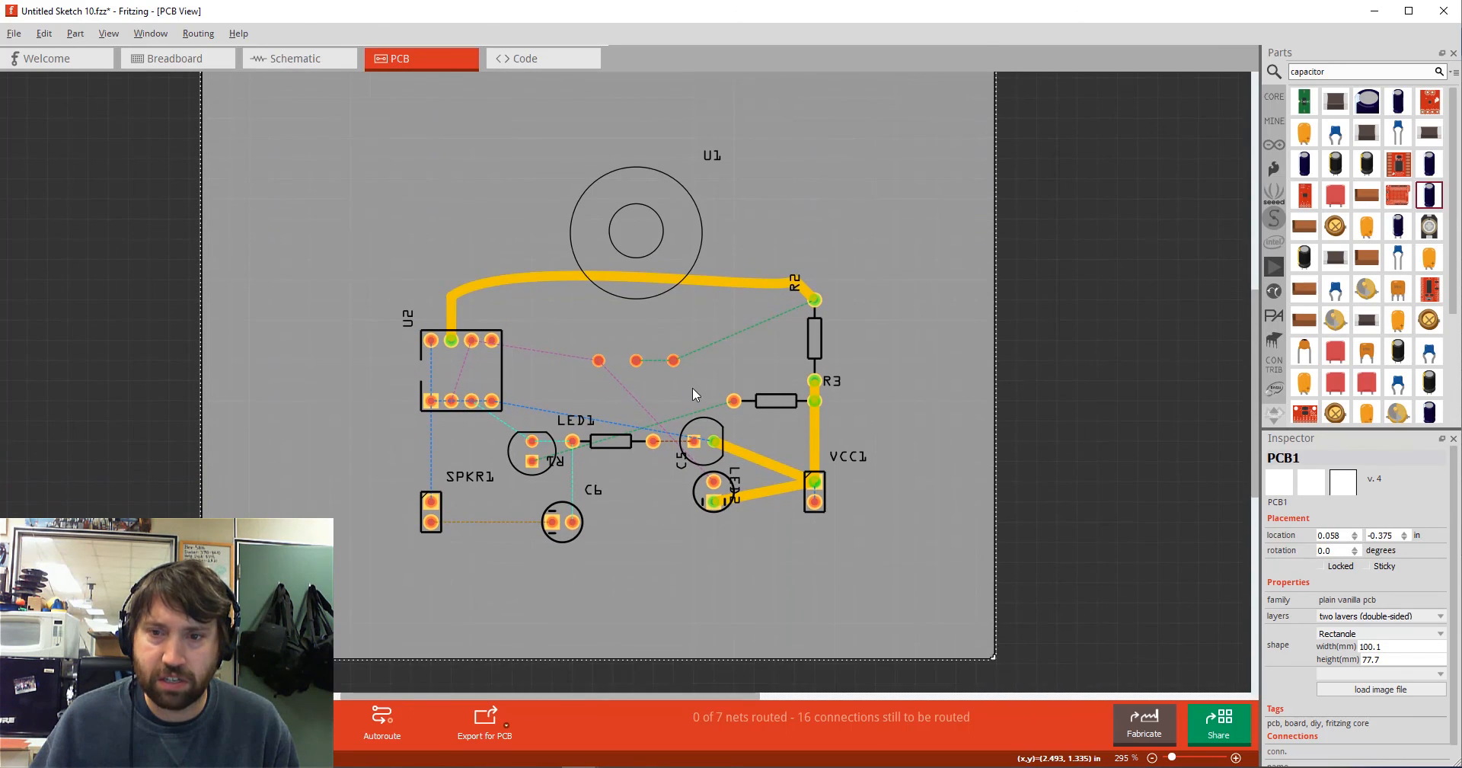
pyautogui.scroll(-1, 693, 393)
pyautogui.scroll(-1, 606, 494)
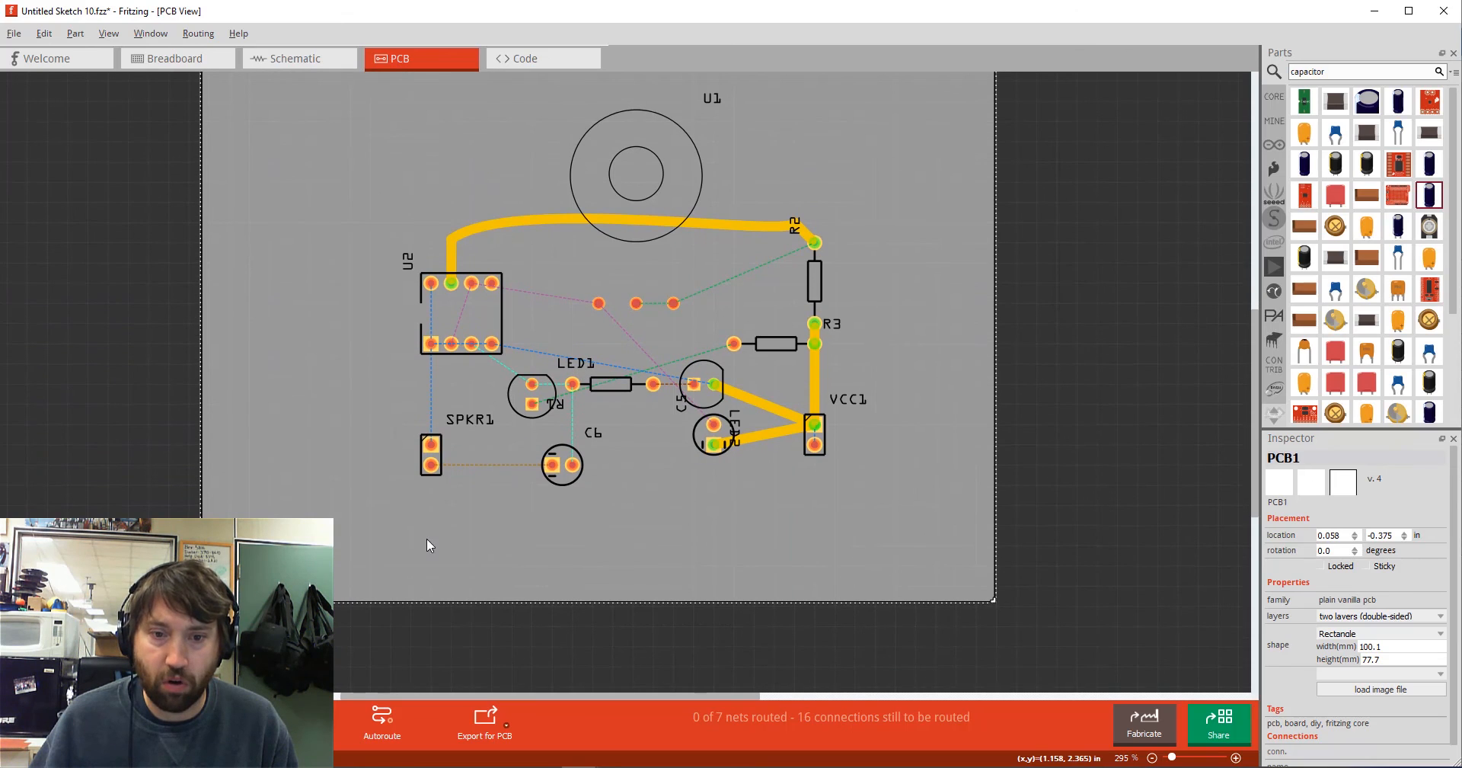
pyautogui.moveTo(994, 602); pyautogui.dragTo(993, 658)
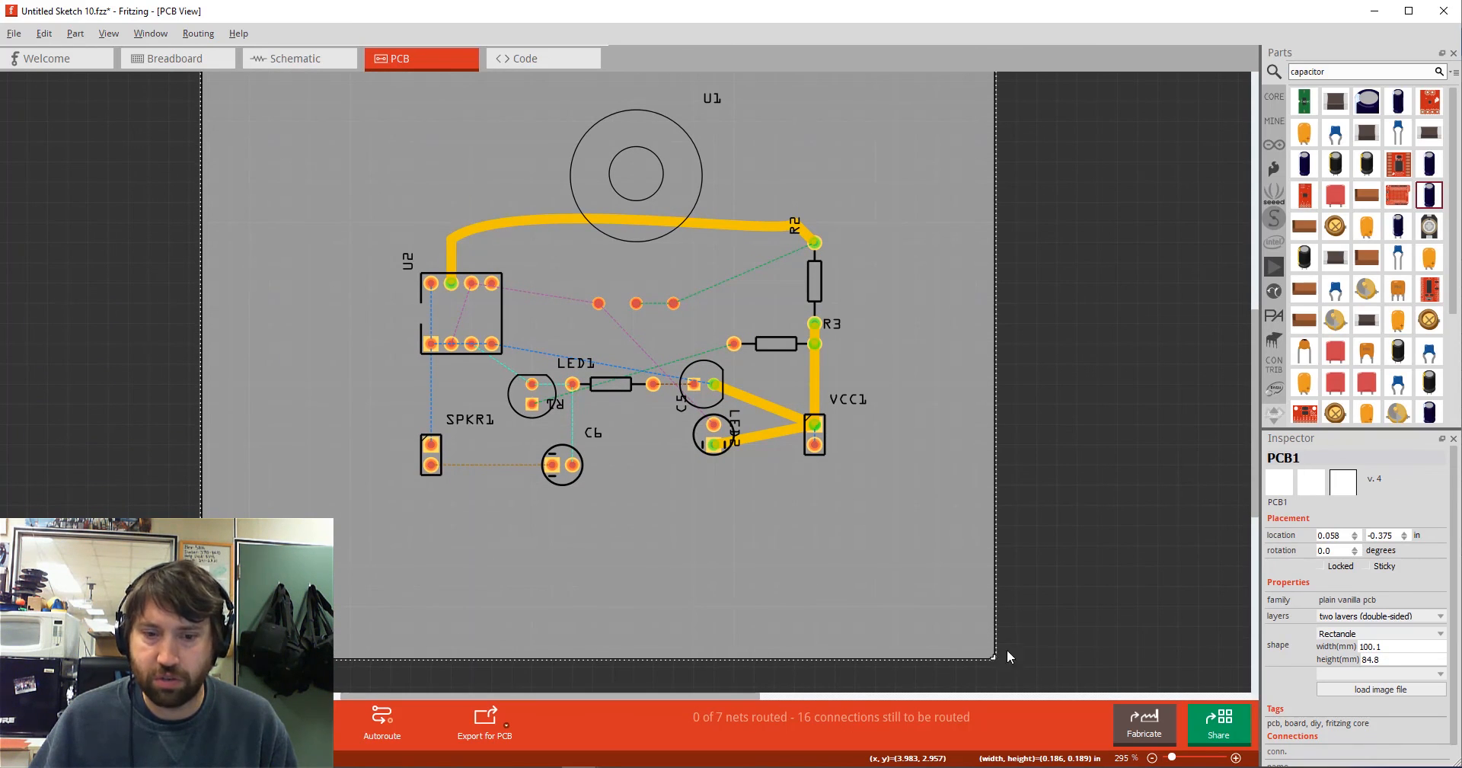
pyautogui.keyDown('ctrl'); pyautogui.scroll(3, 1041, 494); pyautogui.keyUp('ctrl')
pyautogui.keyDown('ctrl'); pyautogui.scroll(-5, 1041, 494); pyautogui.keyUp('ctrl')
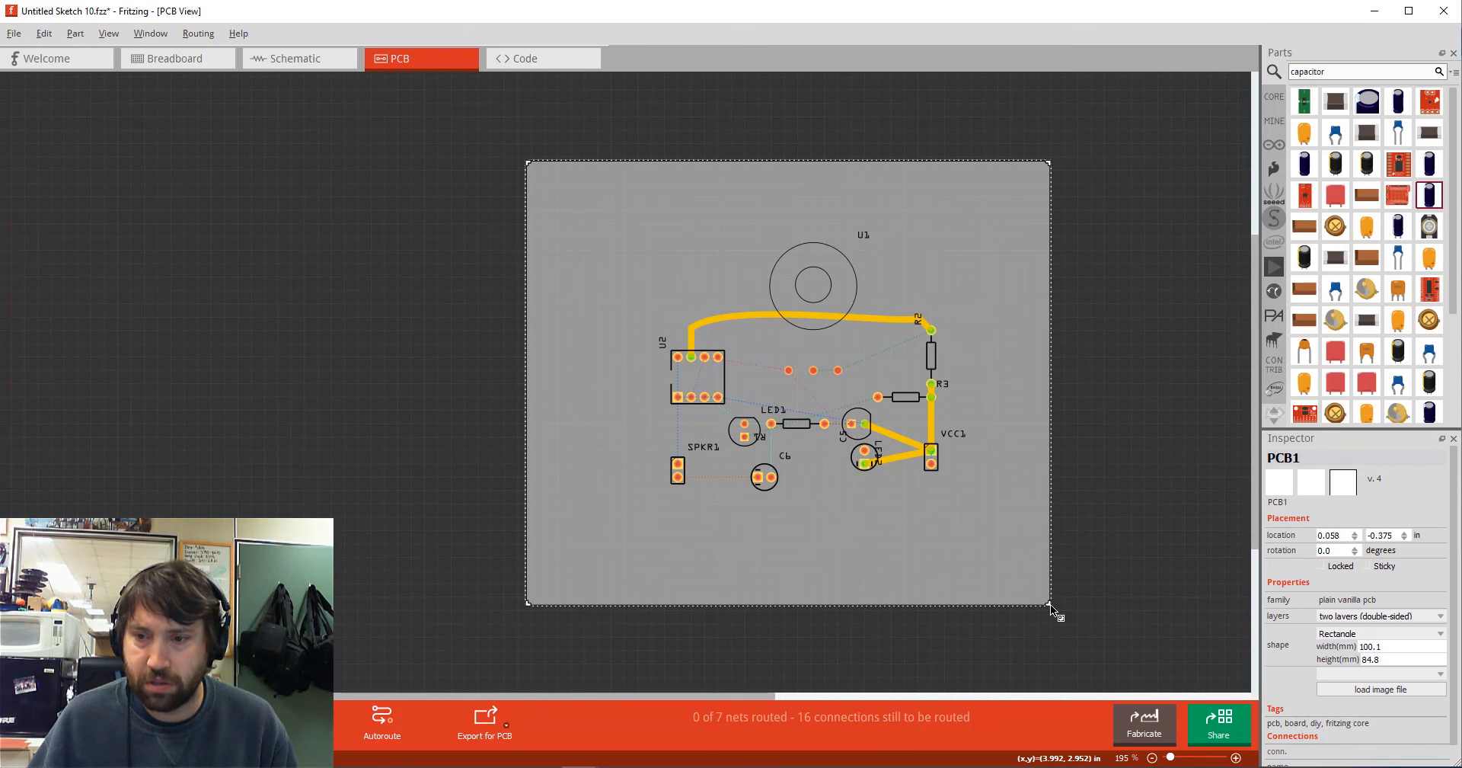
pyautogui.moveTo(1049, 605); pyautogui.dragTo(1099, 620)
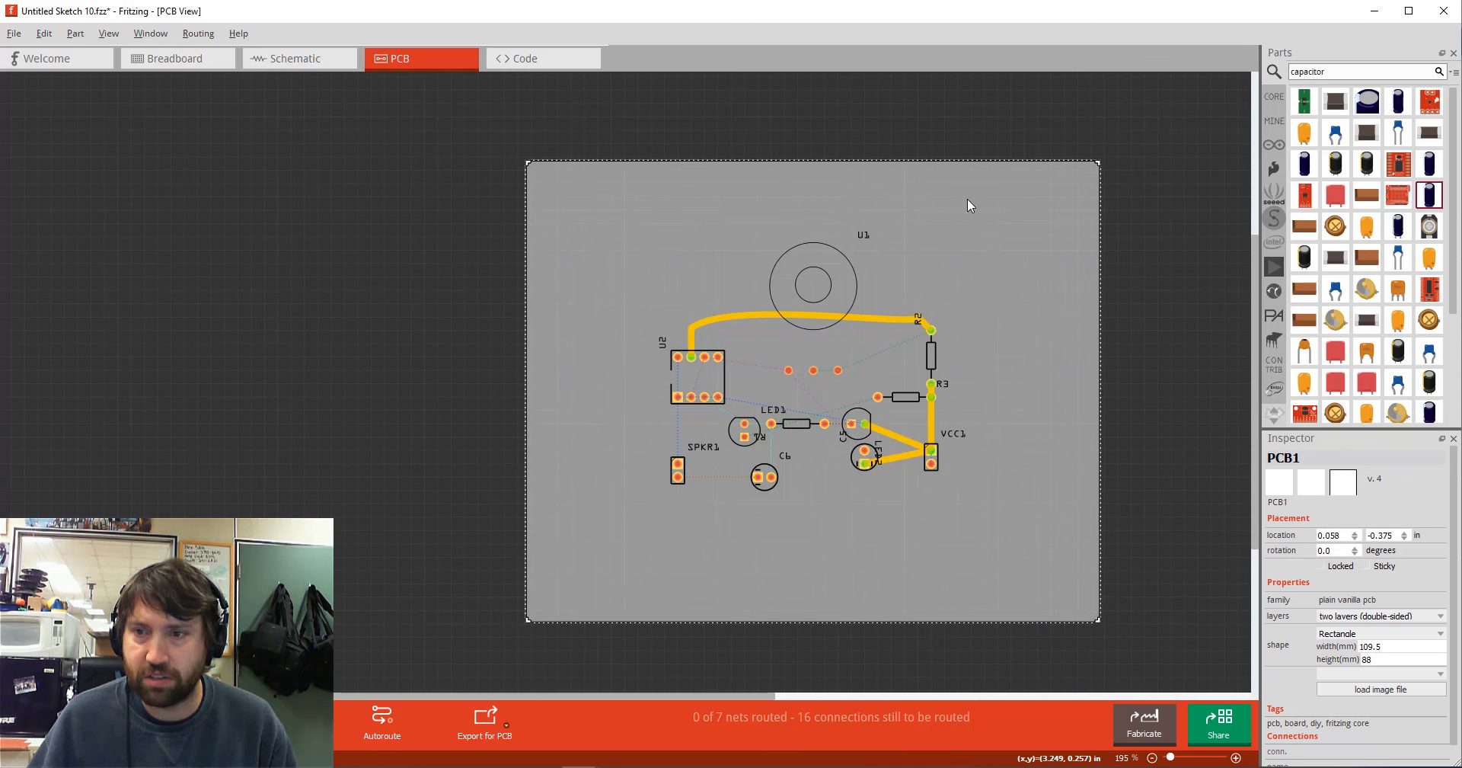
pyautogui.moveTo(1099, 161); pyautogui.dragTo(1098, 130)
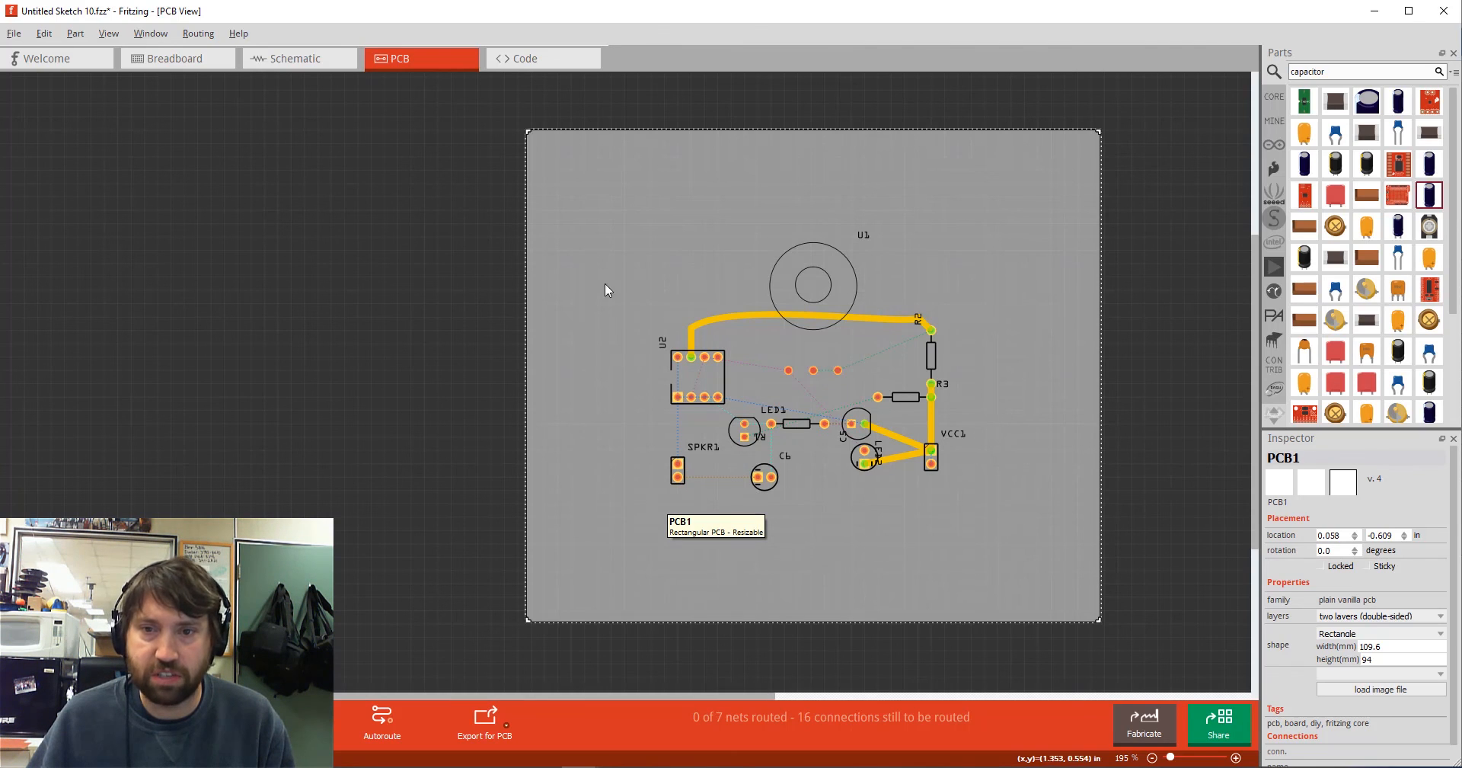
pyautogui.moveTo(1101, 131); pyautogui.dragTo(1102, 140)
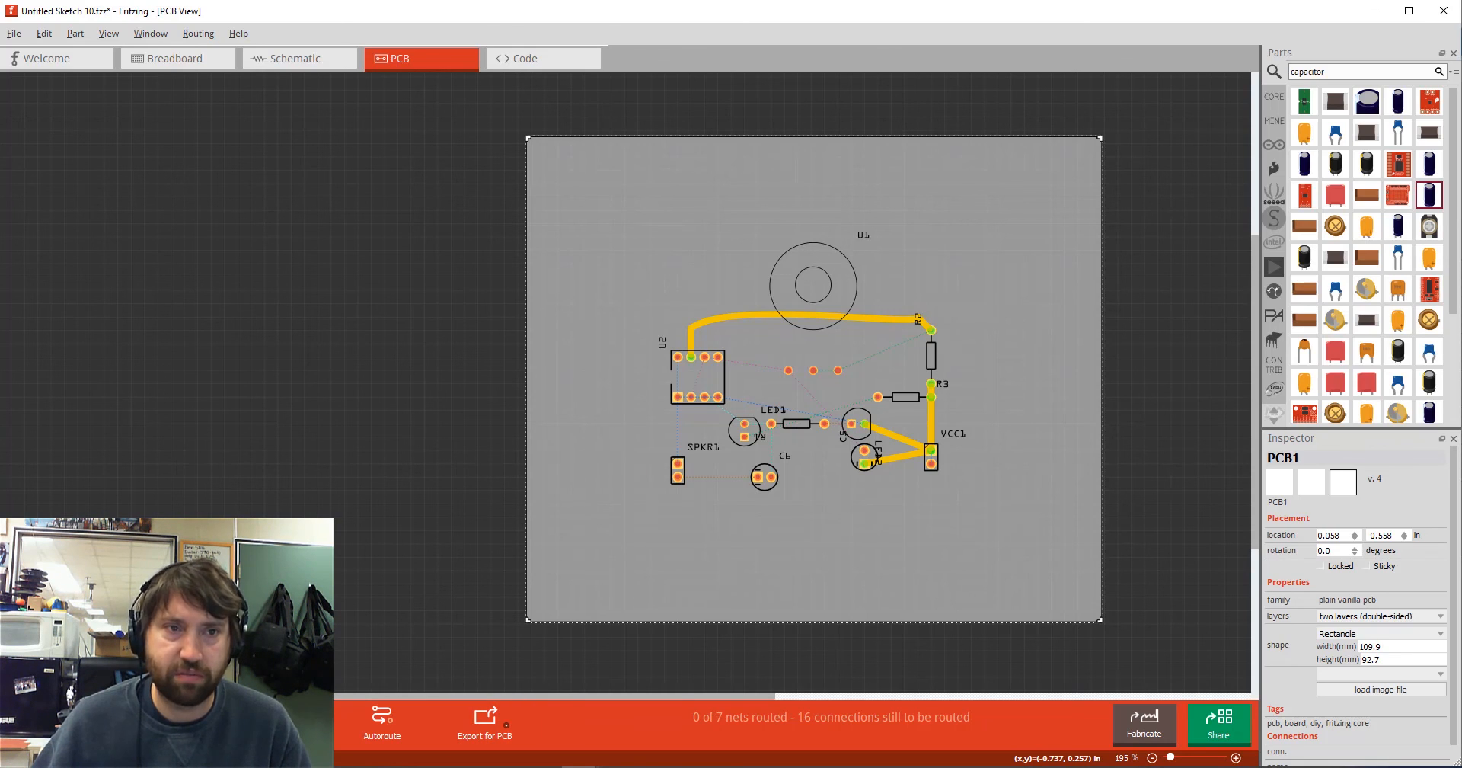
# - Start an Extended Gerber (RS-274X) export and create a folder named Demo Export inside PCB Milling Project
pyautogui.click(507, 728)
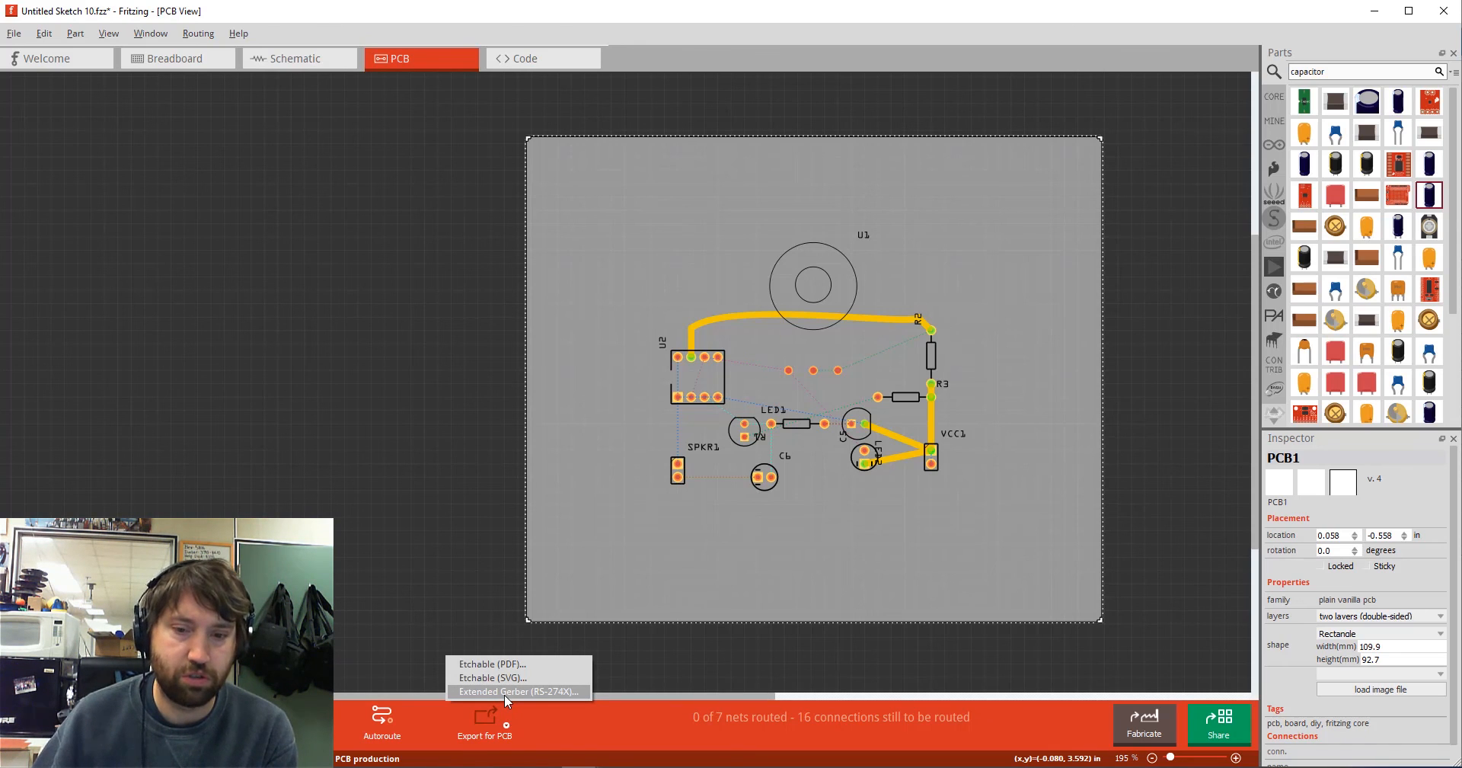
pyautogui.click(504, 692)
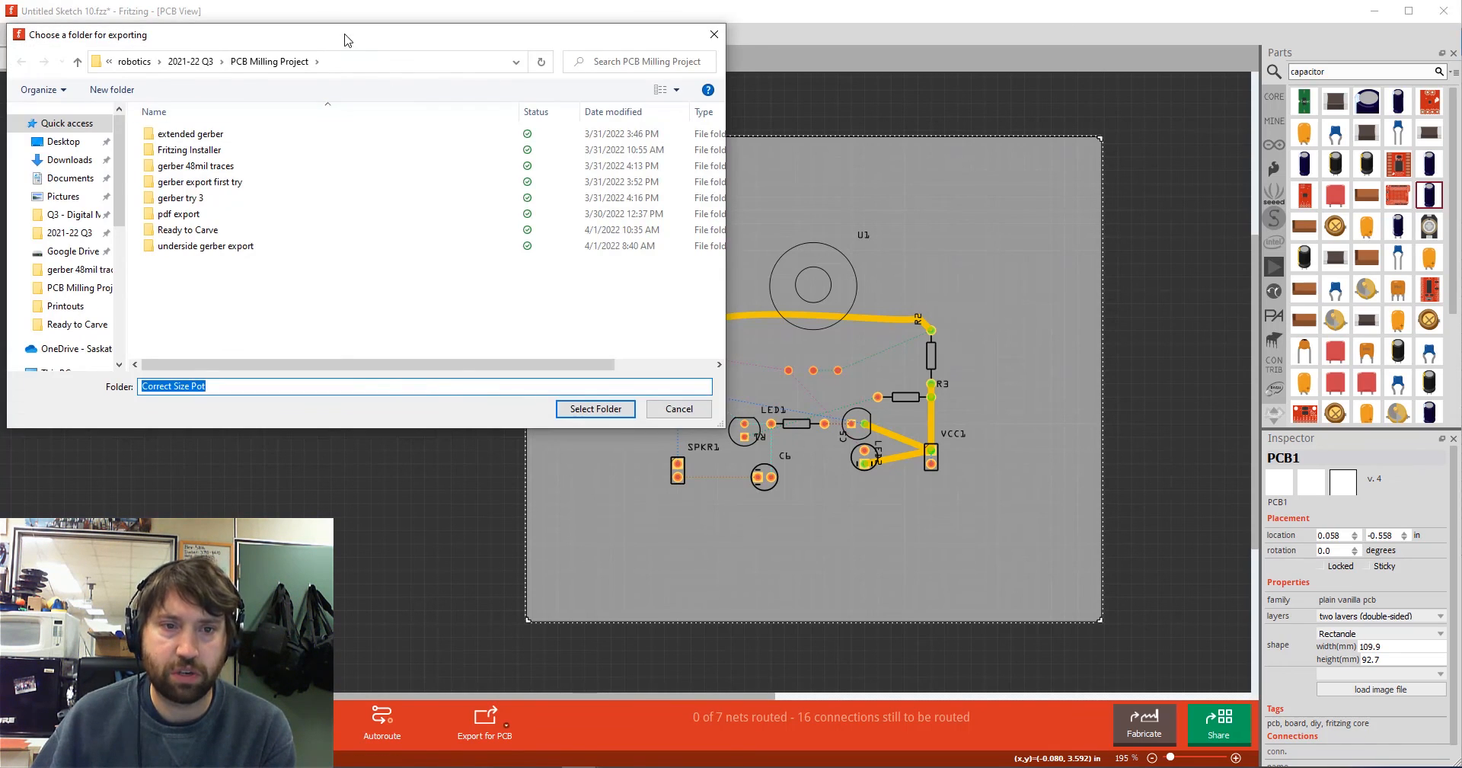
pyautogui.moveTo(347, 40); pyautogui.dragTo(412, 124)
pyautogui.click(177, 173)
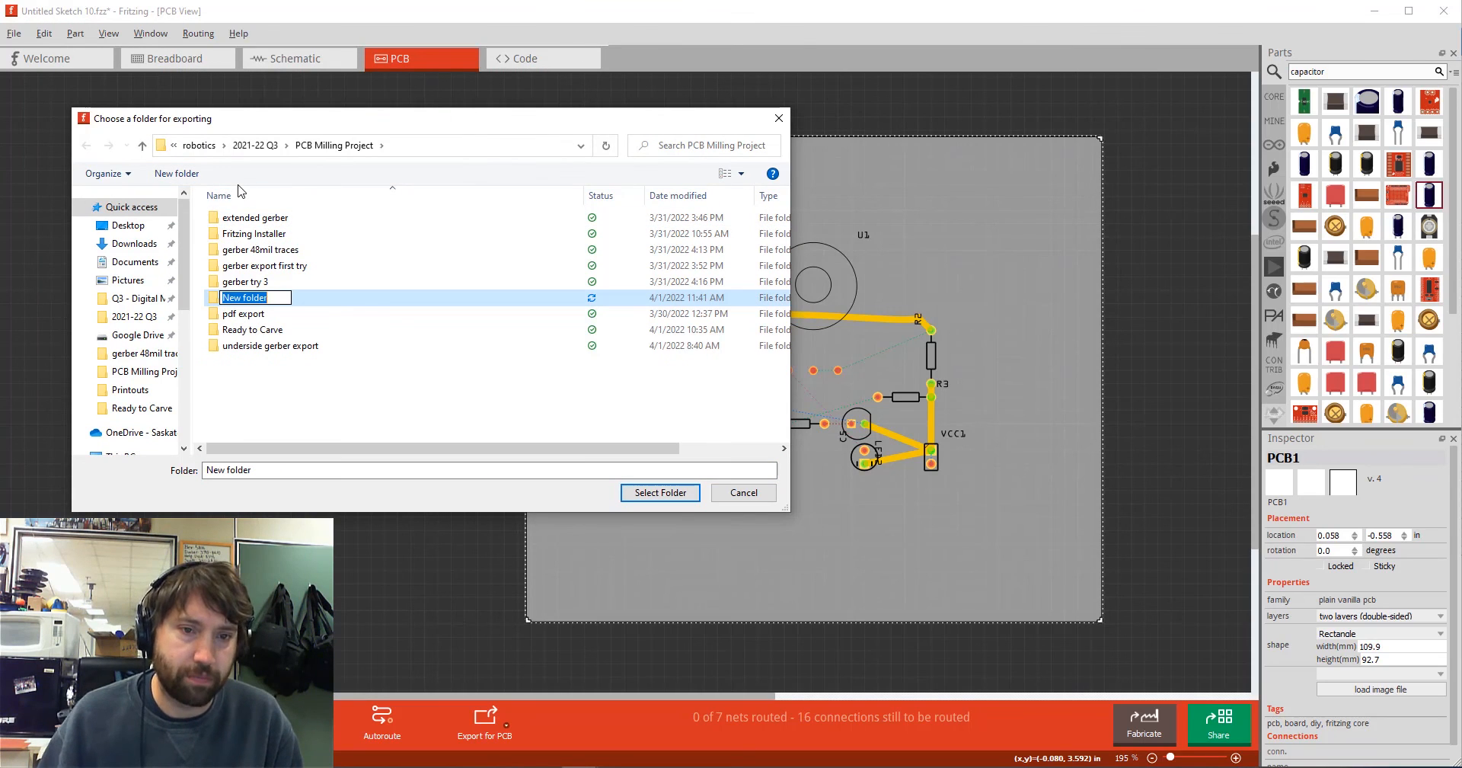
pyautogui.write('De')
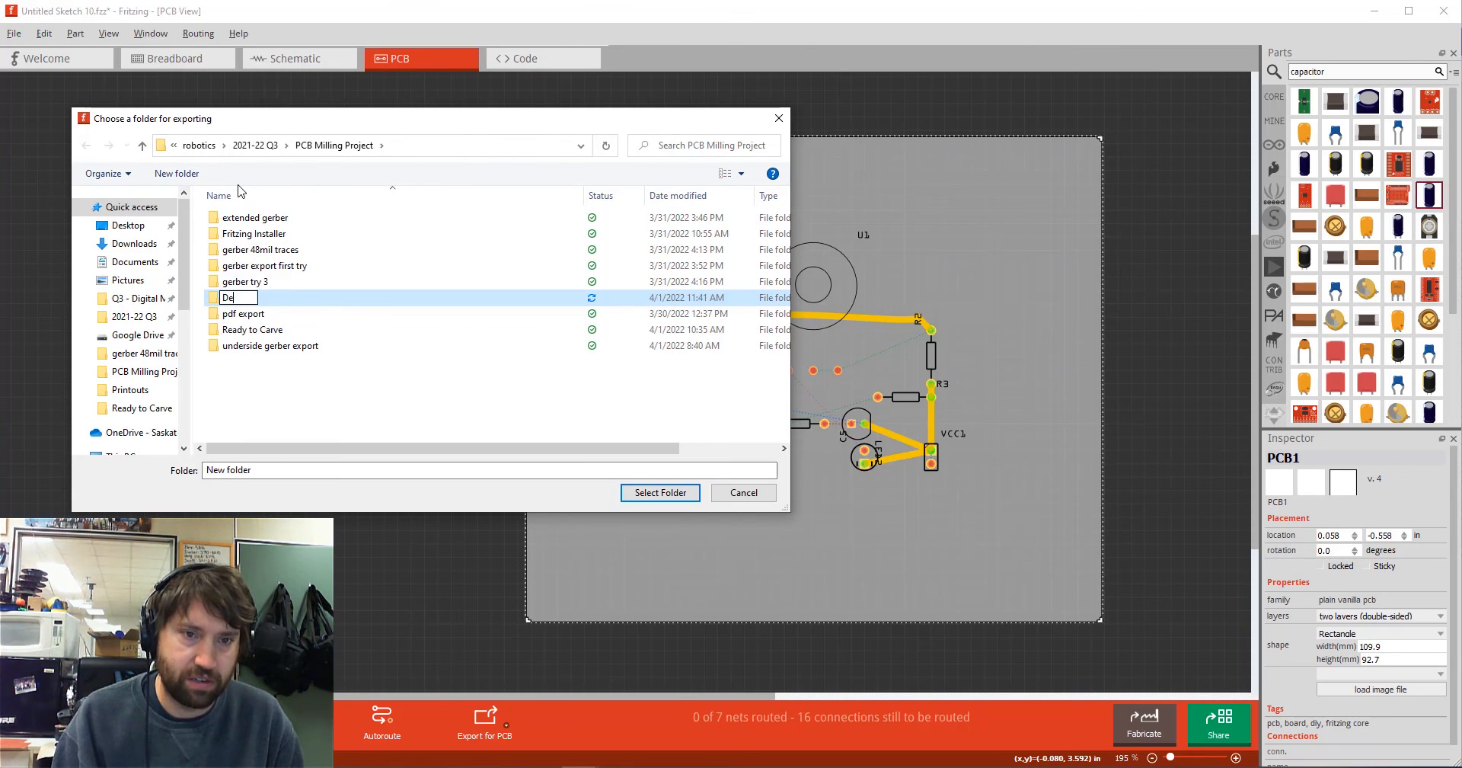
pyautogui.write('mo Export')
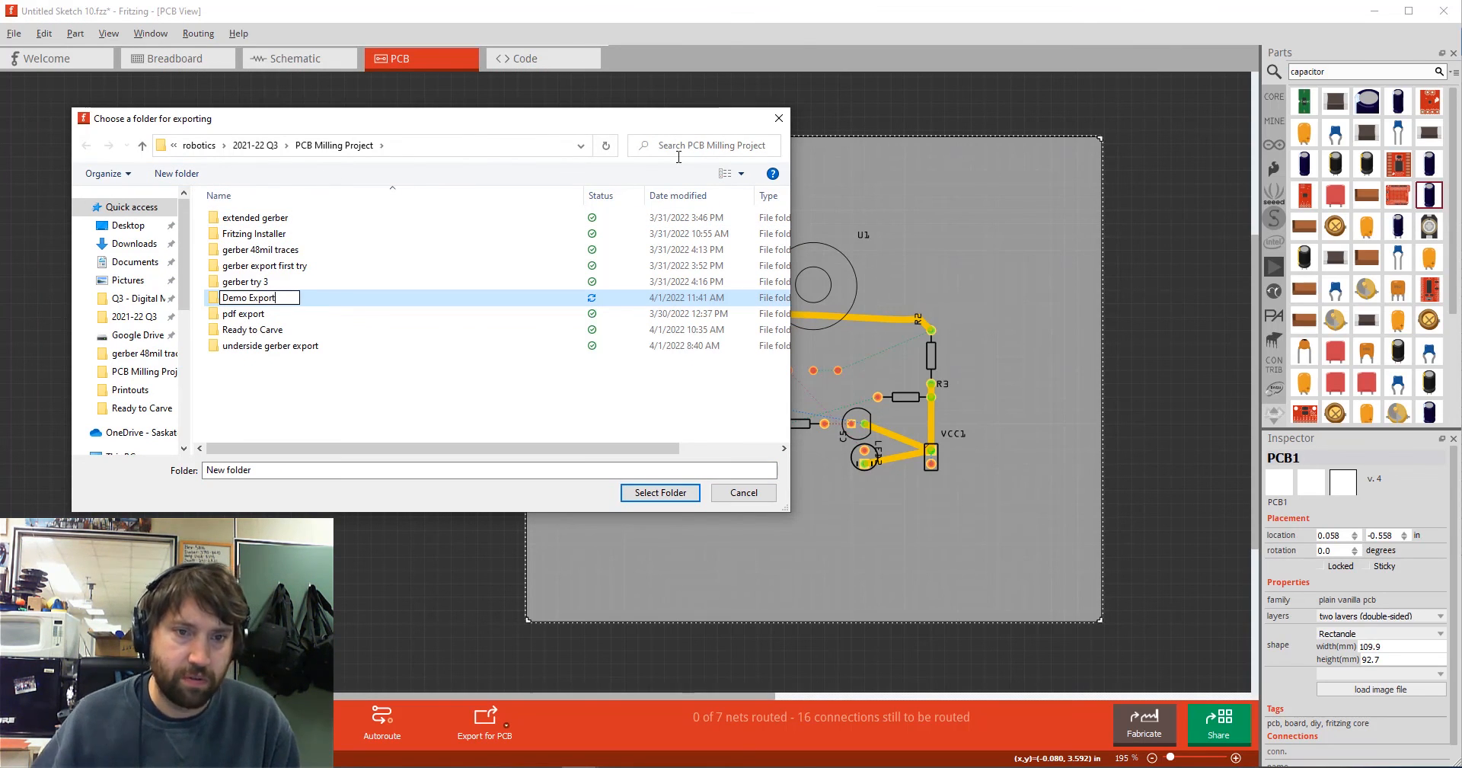
pyautogui.click(333, 302)
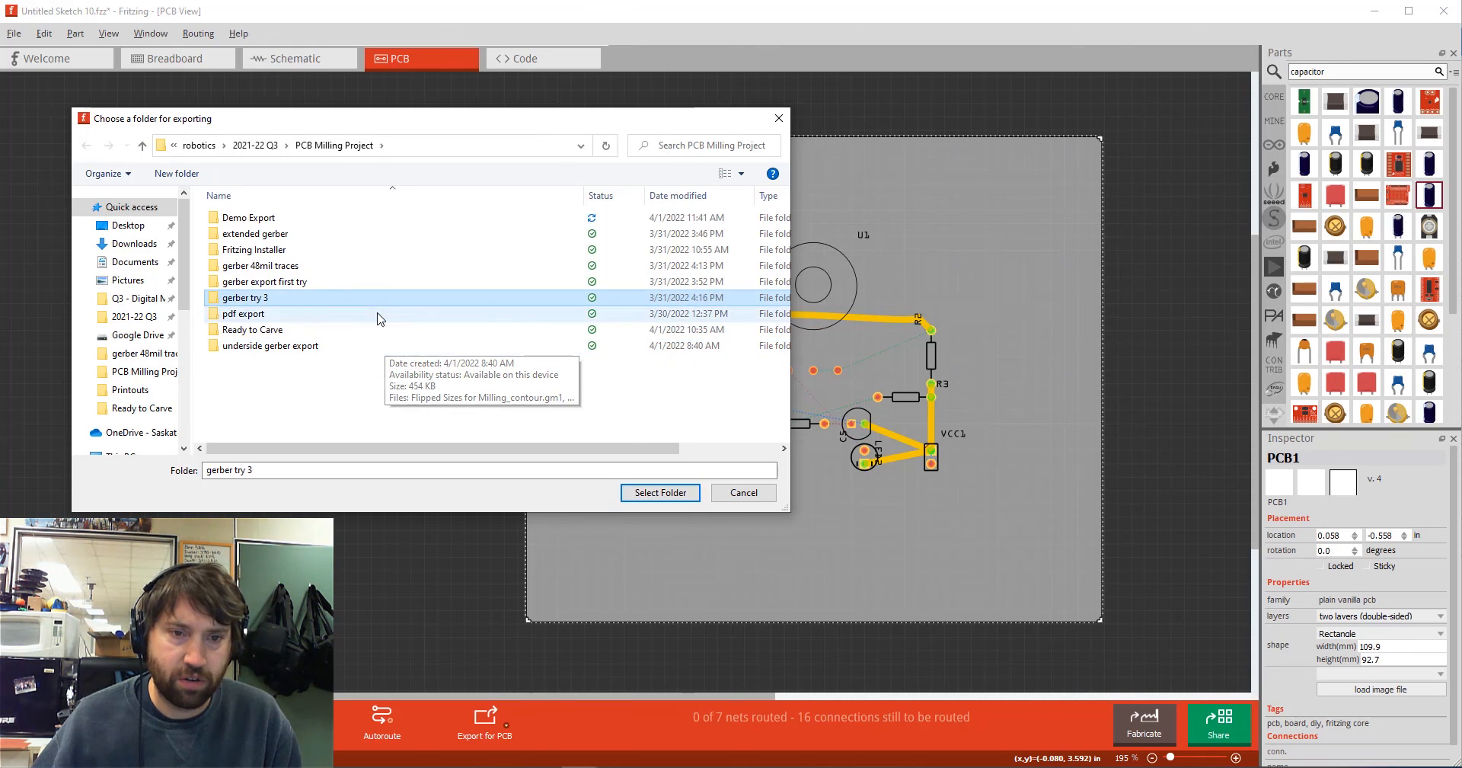
# - Export the Gerber files into the Demo Export folder, and open that folder in File Explorer
pyautogui.click(282, 220)
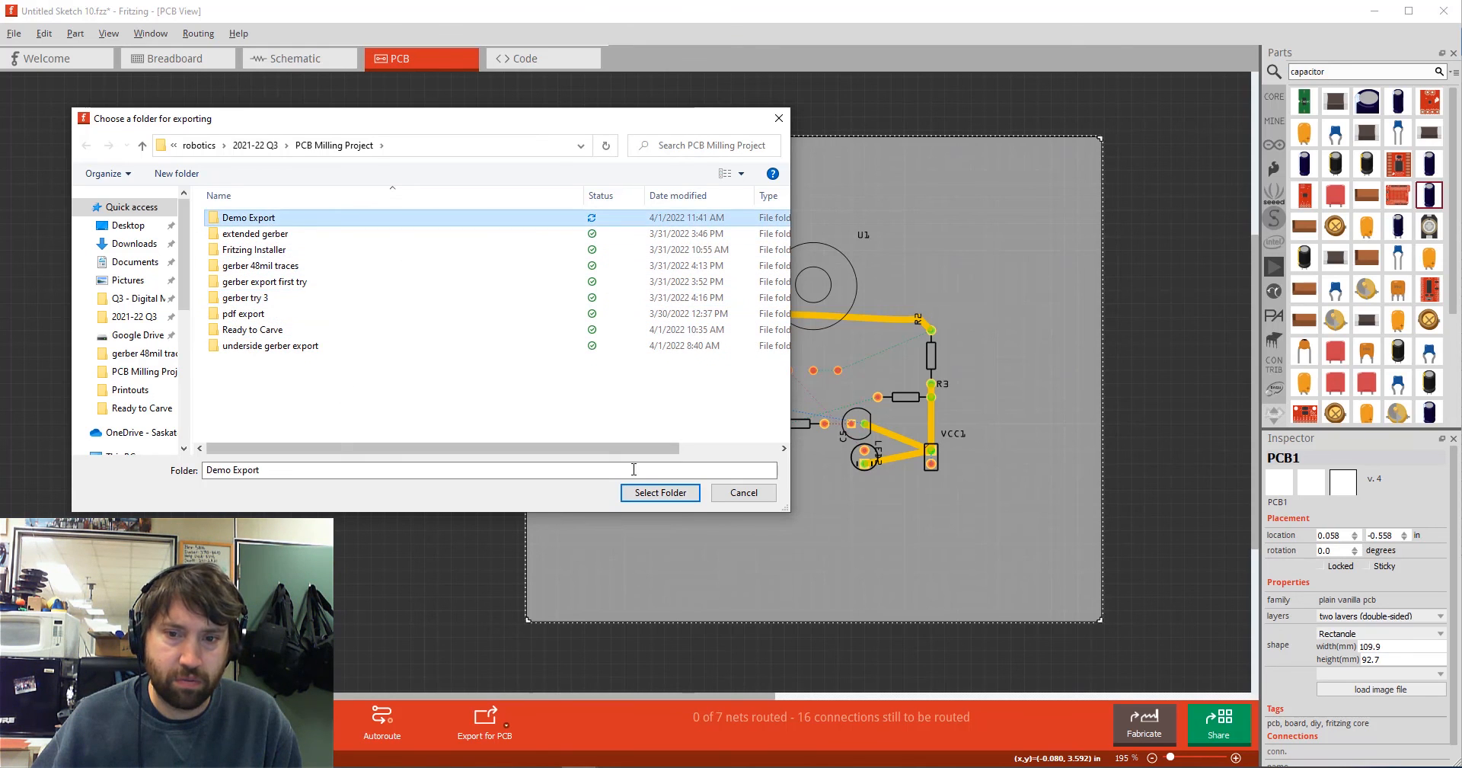
pyautogui.click(653, 492)
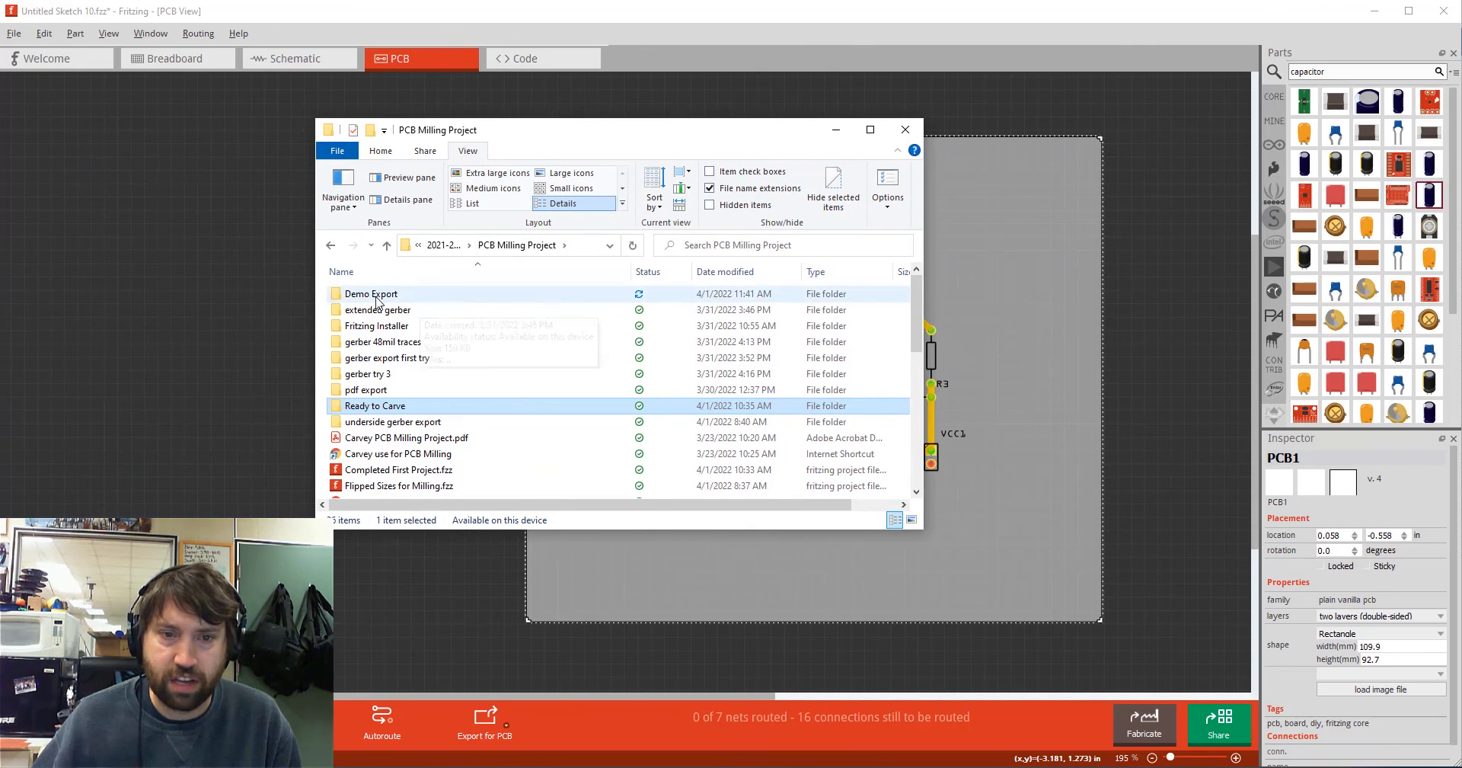
pyautogui.click(377, 297)
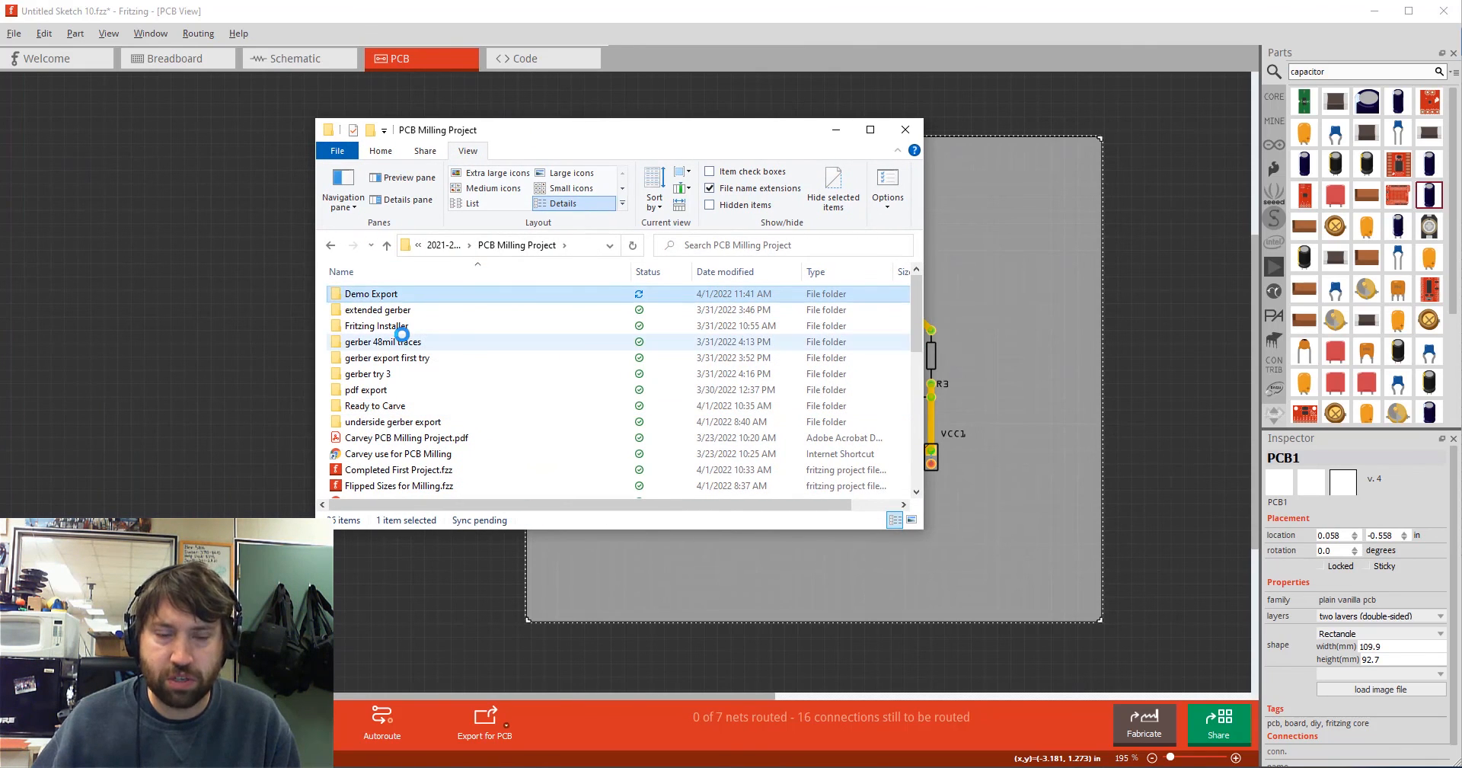
pyautogui.press('Return')
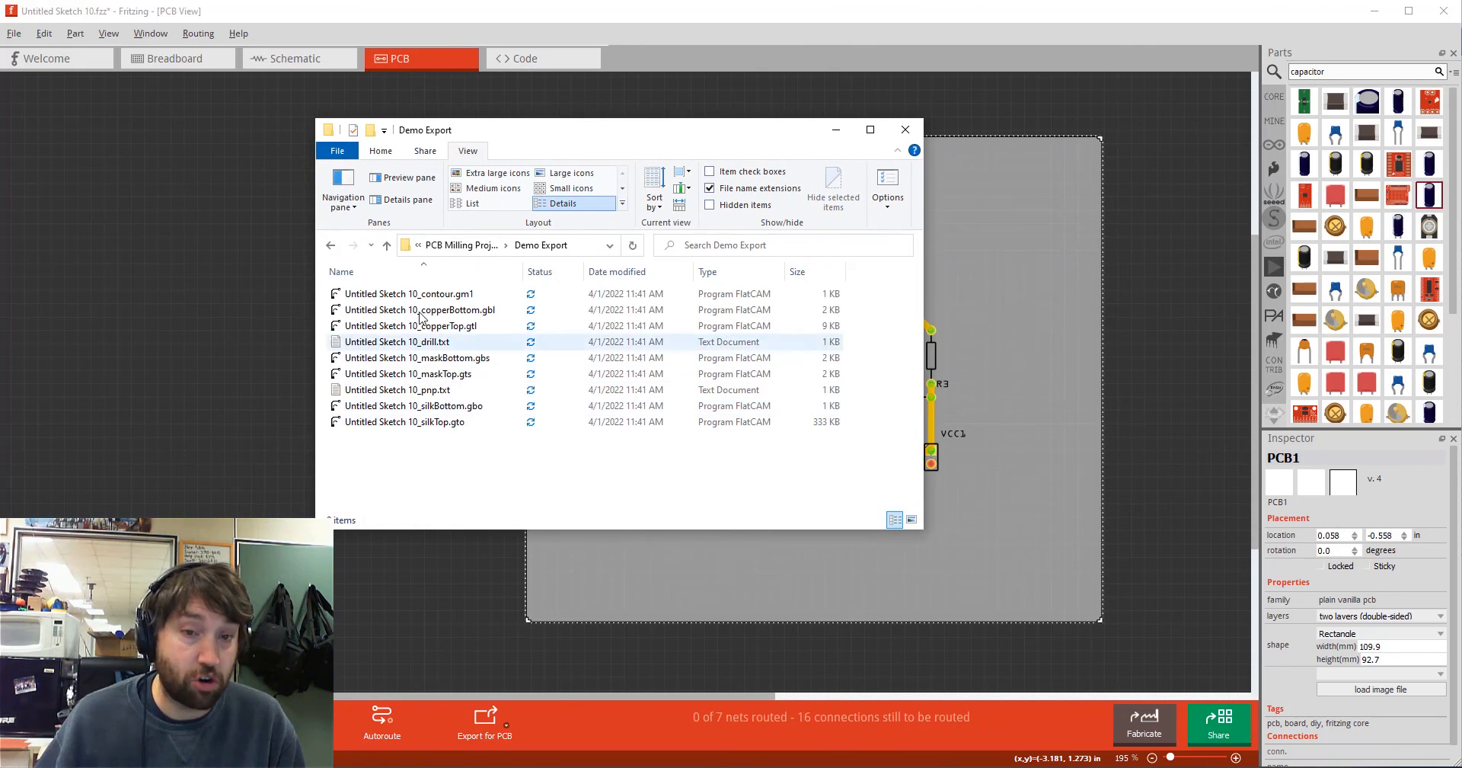